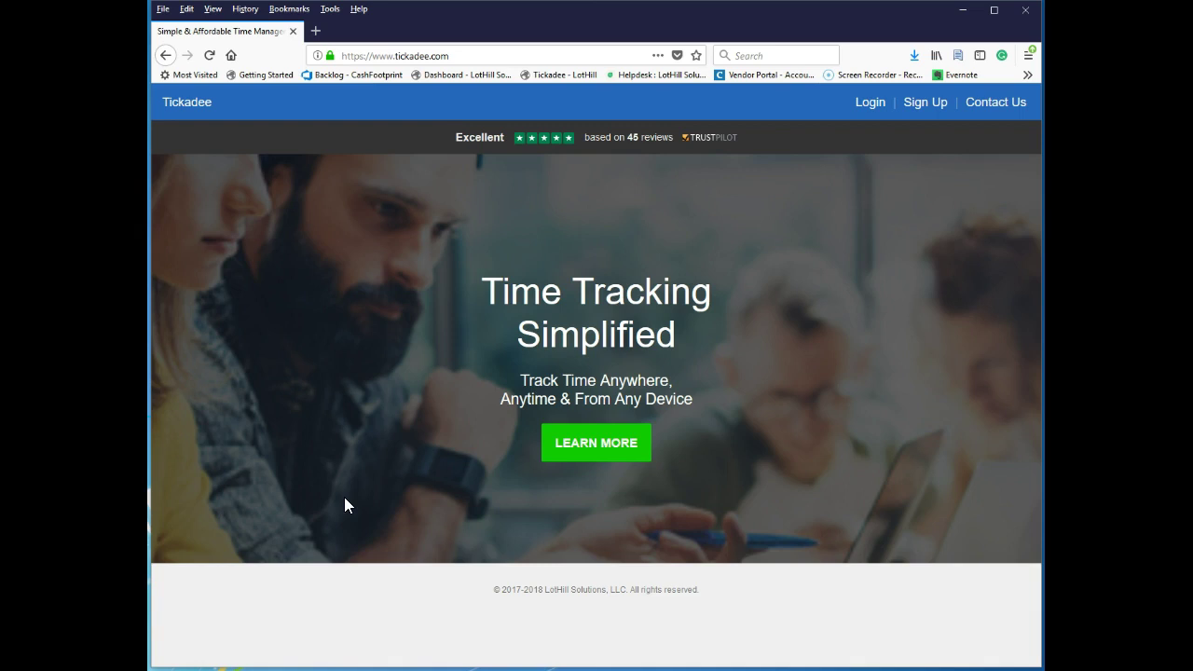
Open the Sign Up page and browse its features, dashboard preview and $9.99/month pricing.
left_click(927, 109)
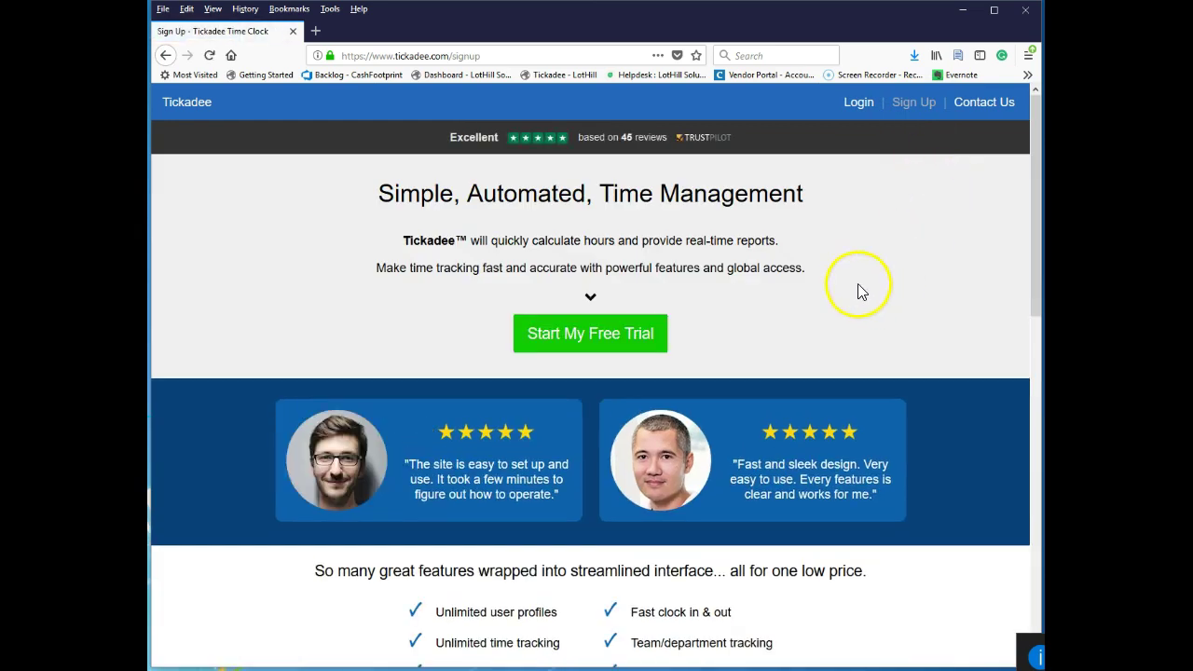
scroll(832, 284, "down", 5)
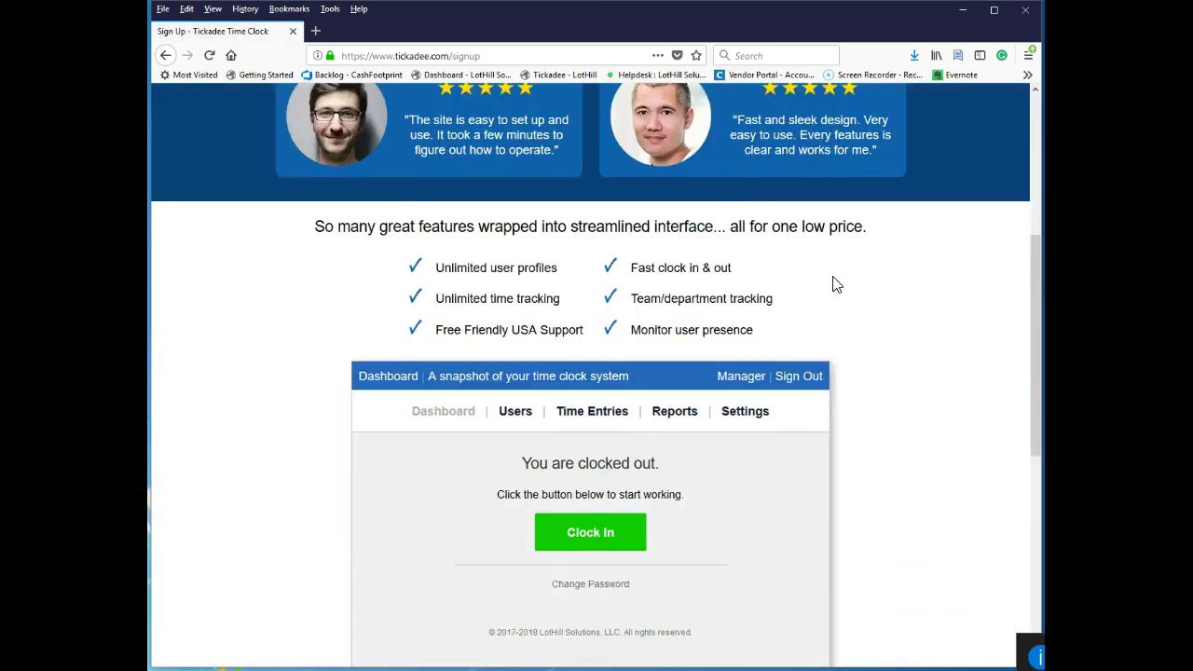
scroll(832, 284, "up", 3)
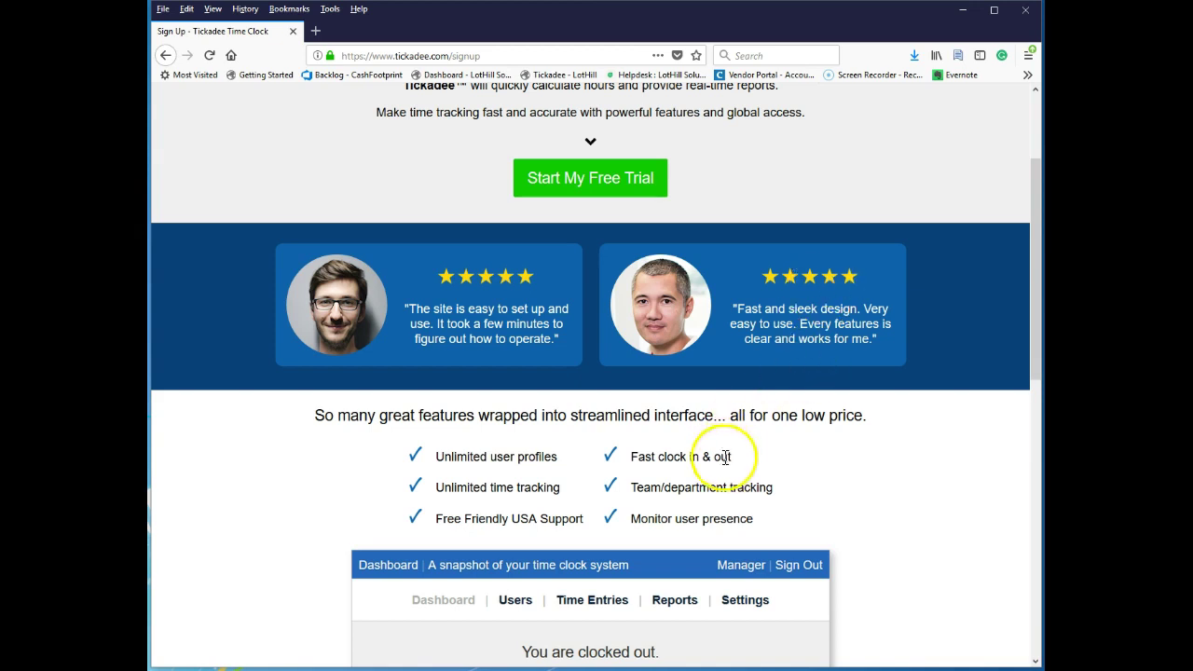
scroll(711, 457, "down", 3)
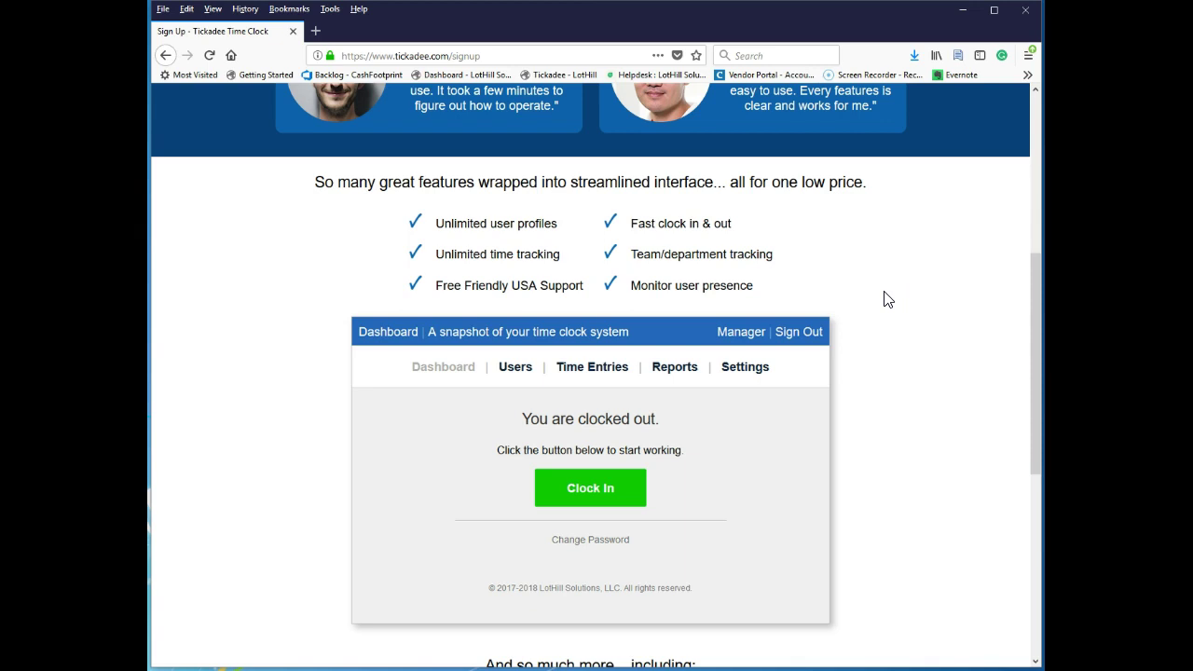
scroll(887, 298, "down", 4)
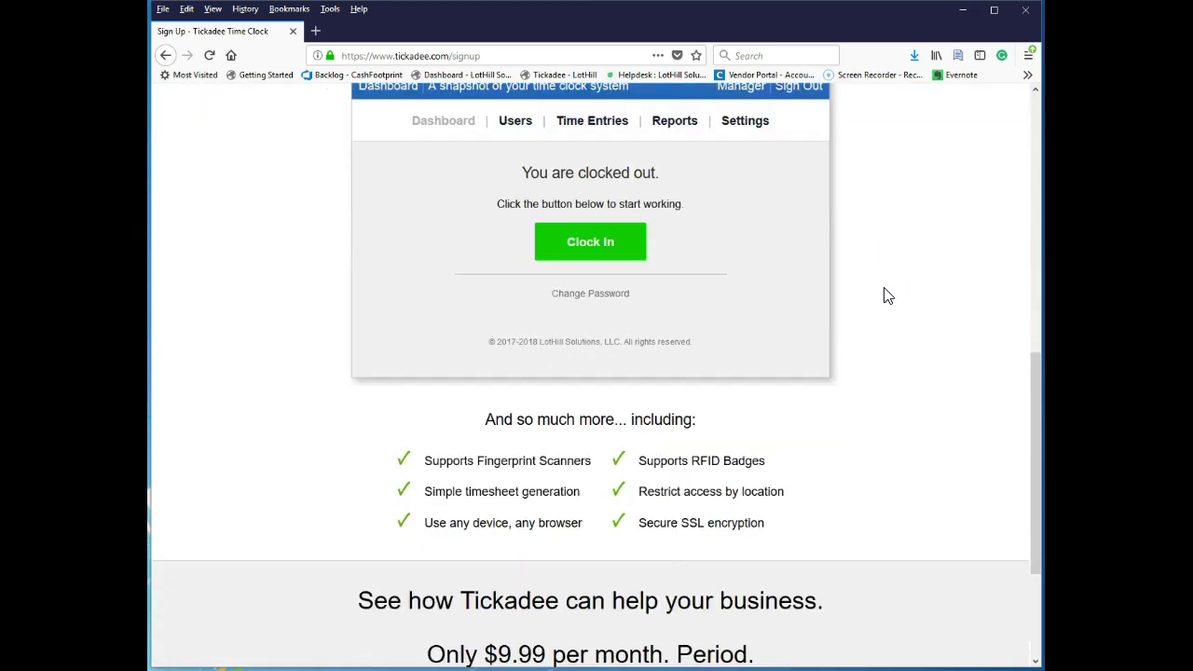
scroll(887, 296, "down", 1)
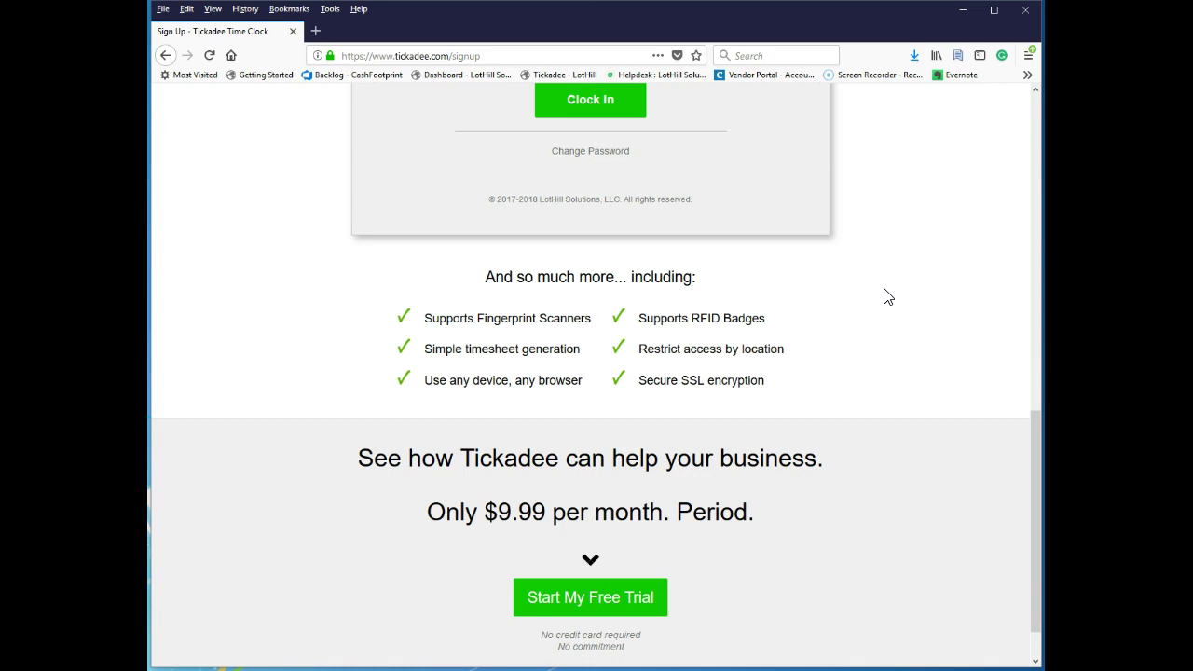
scroll(857, 328, "down", 1)
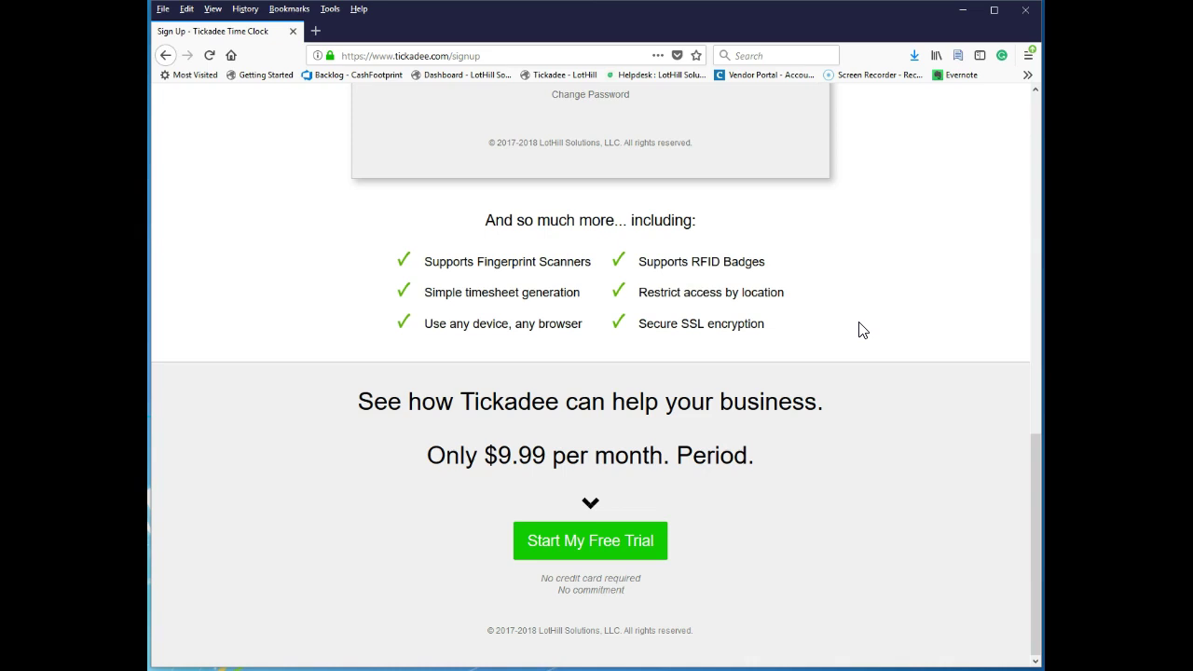
left_click(850, 301)
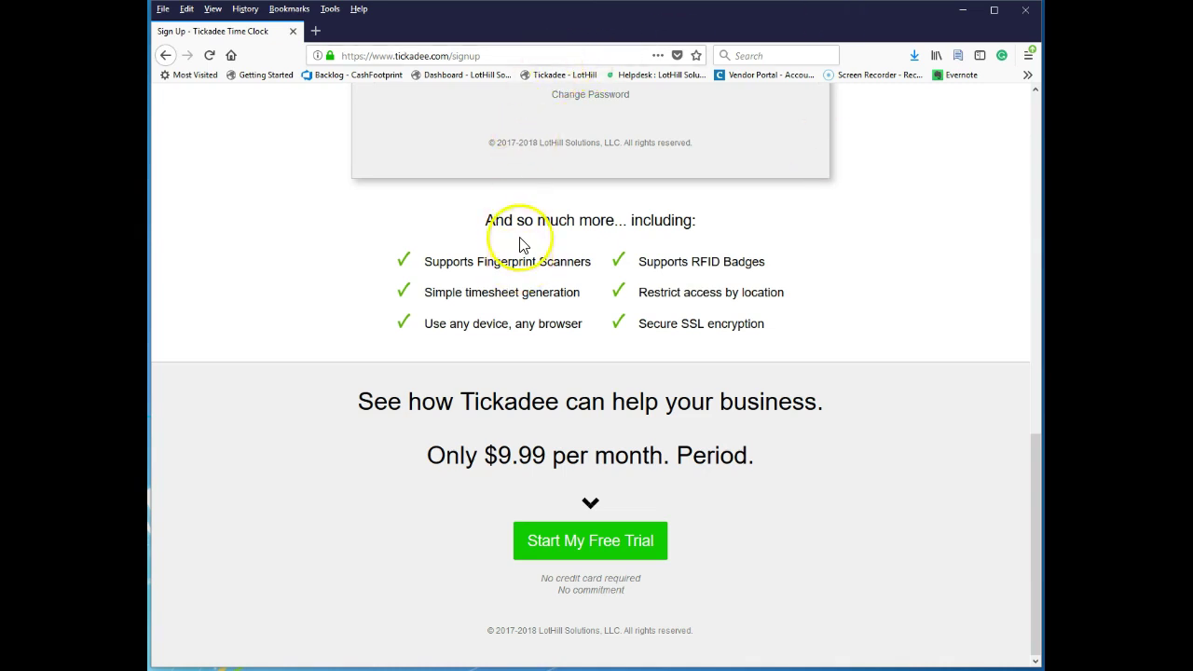
Start the free trial form with account alias lothill, then open the LotHill portal bookmark.
left_click(575, 542)
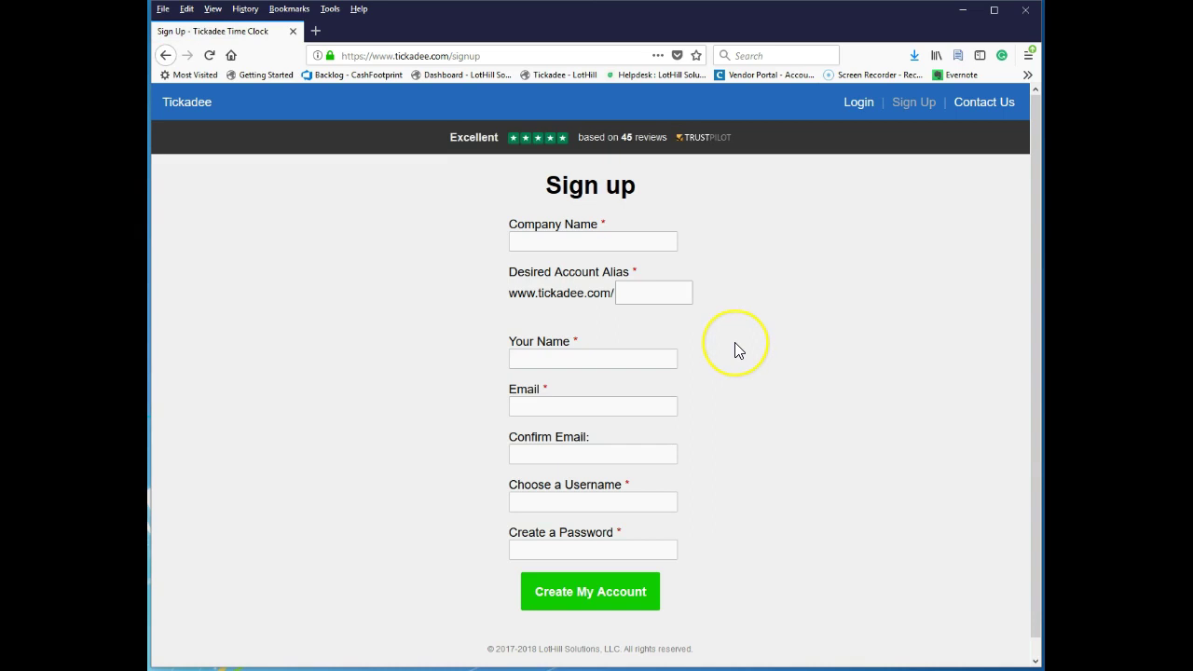
scroll(734, 347, "down", 1)
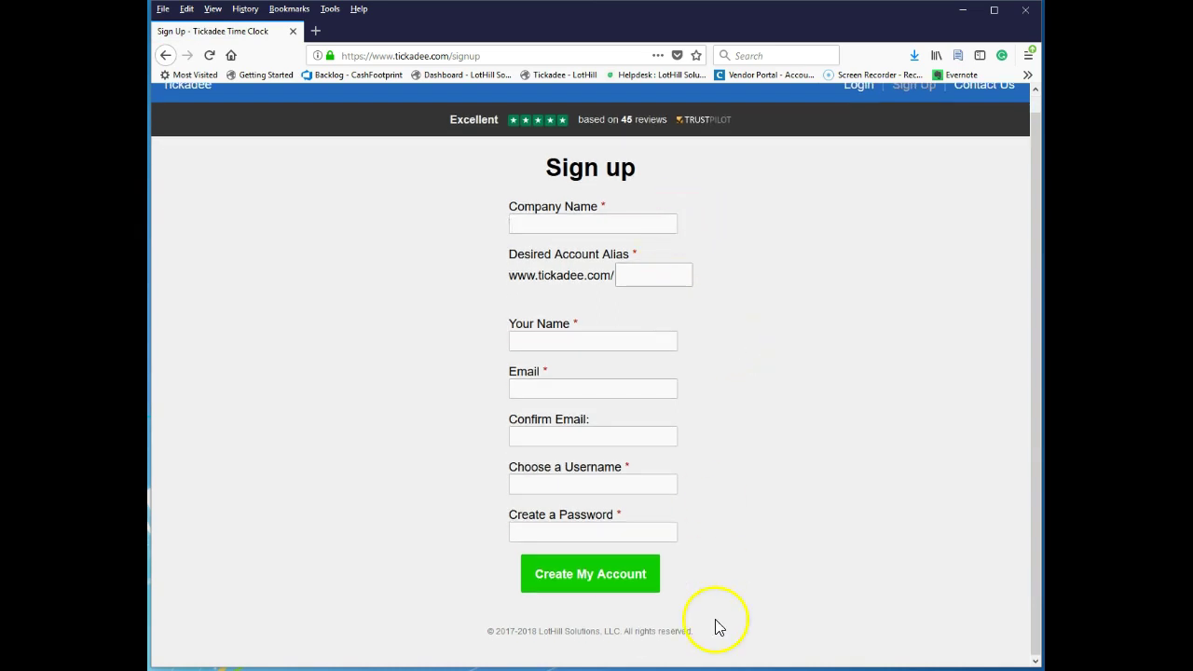
left_click(659, 272)
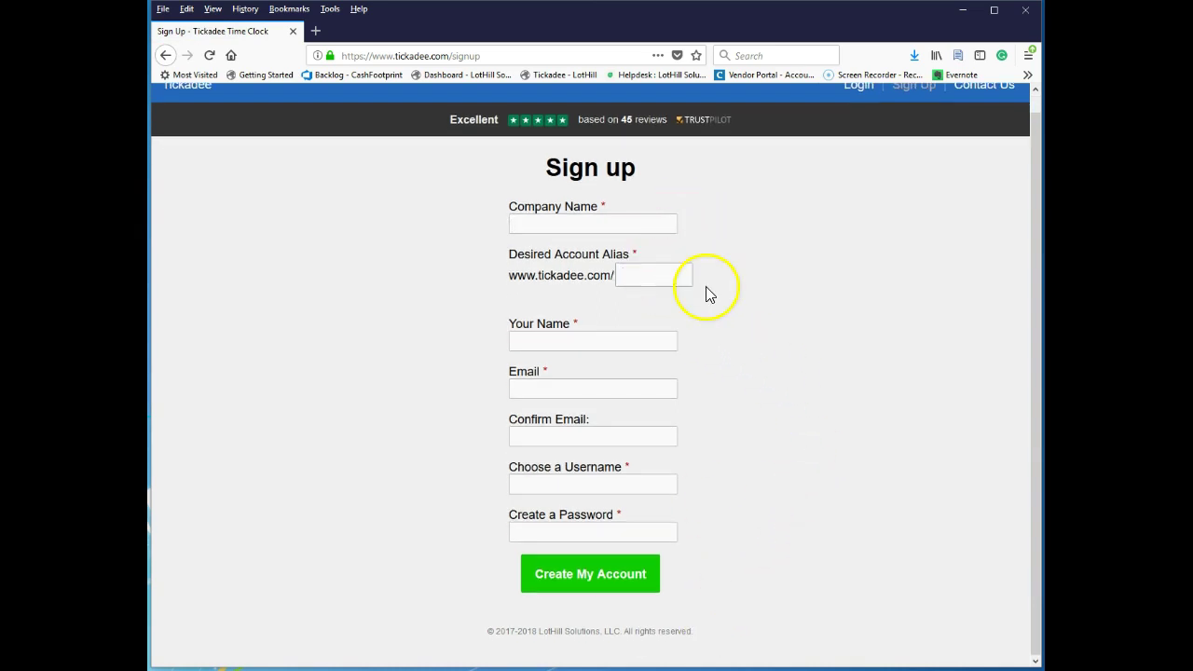
type("loth")
key("Down")
key("Return")
left_click(625, 224)
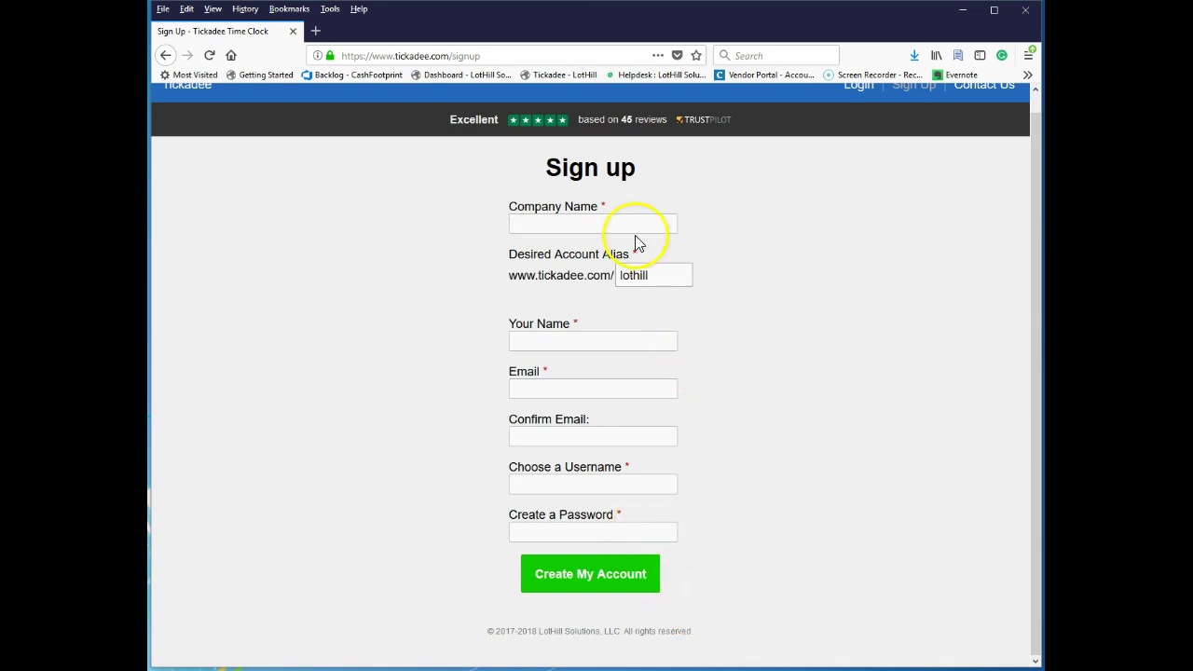
left_click(469, 78)
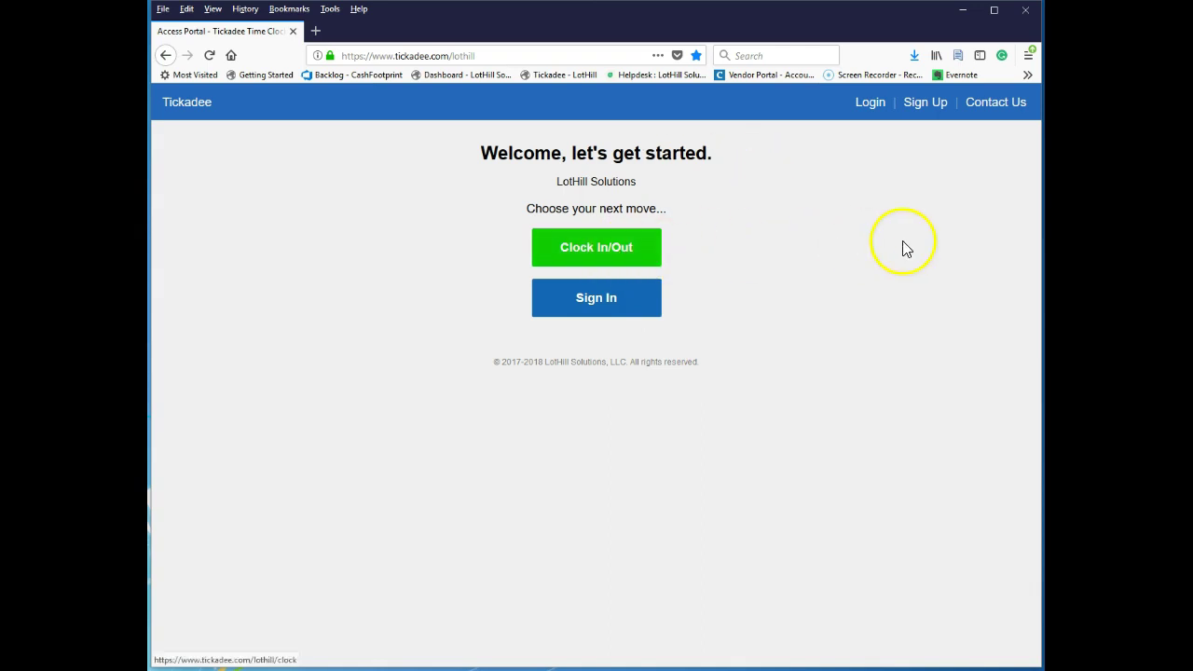
Sign in to the LotHill Solutions manager portal with the manager's username and account password.
left_click(624, 247)
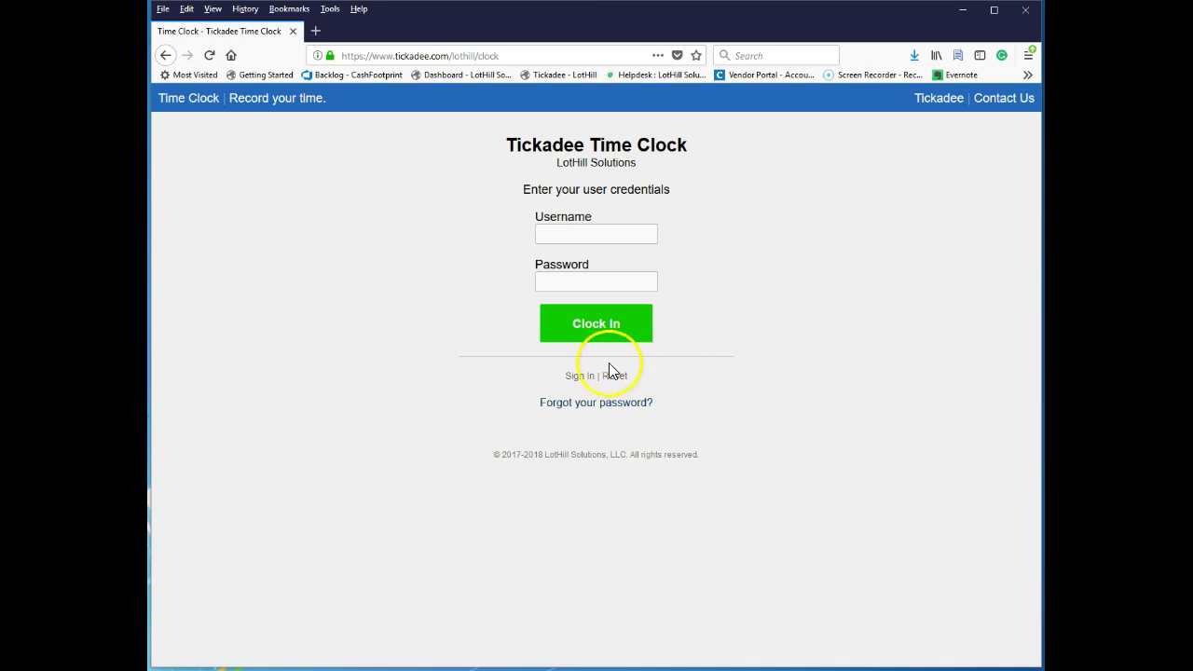
left_click(579, 379)
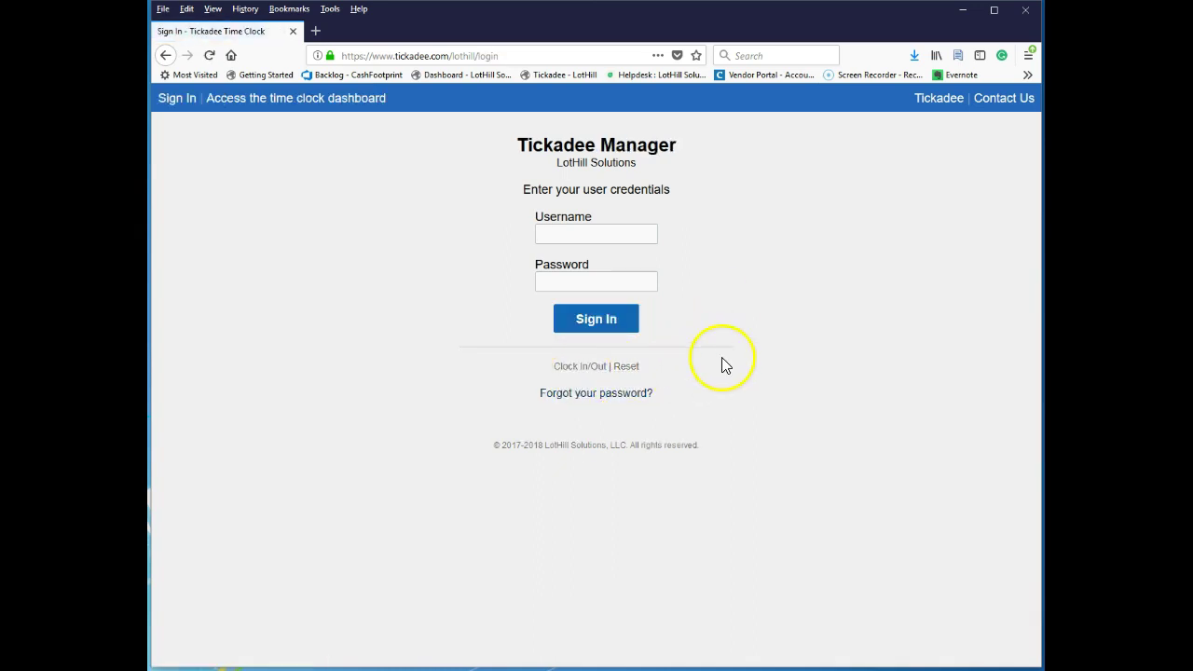
left_click_drag(572, 163, 618, 163)
left_click(692, 192)
left_click(610, 237)
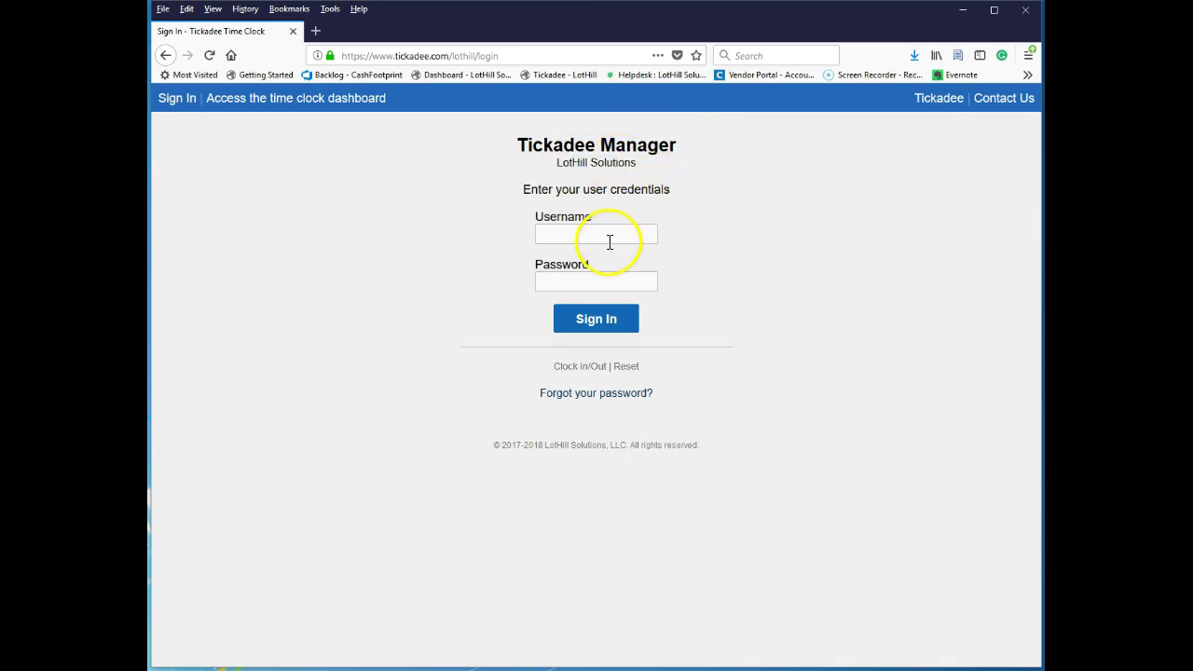
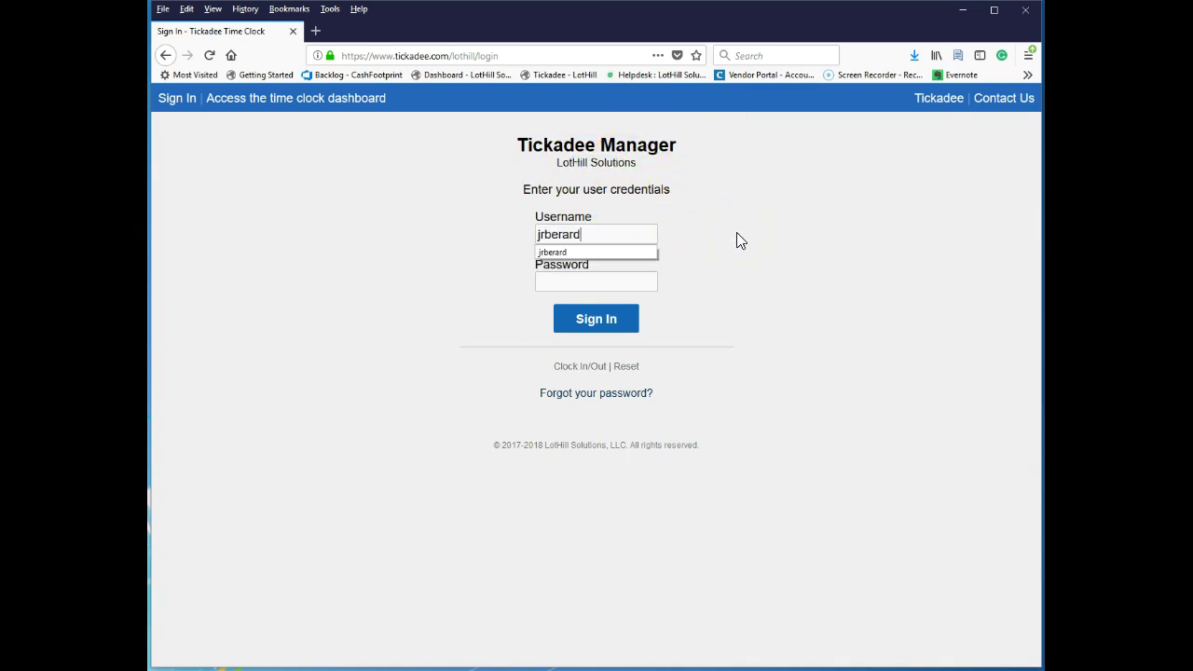
key("Tab")
type("•••••")
type("••")
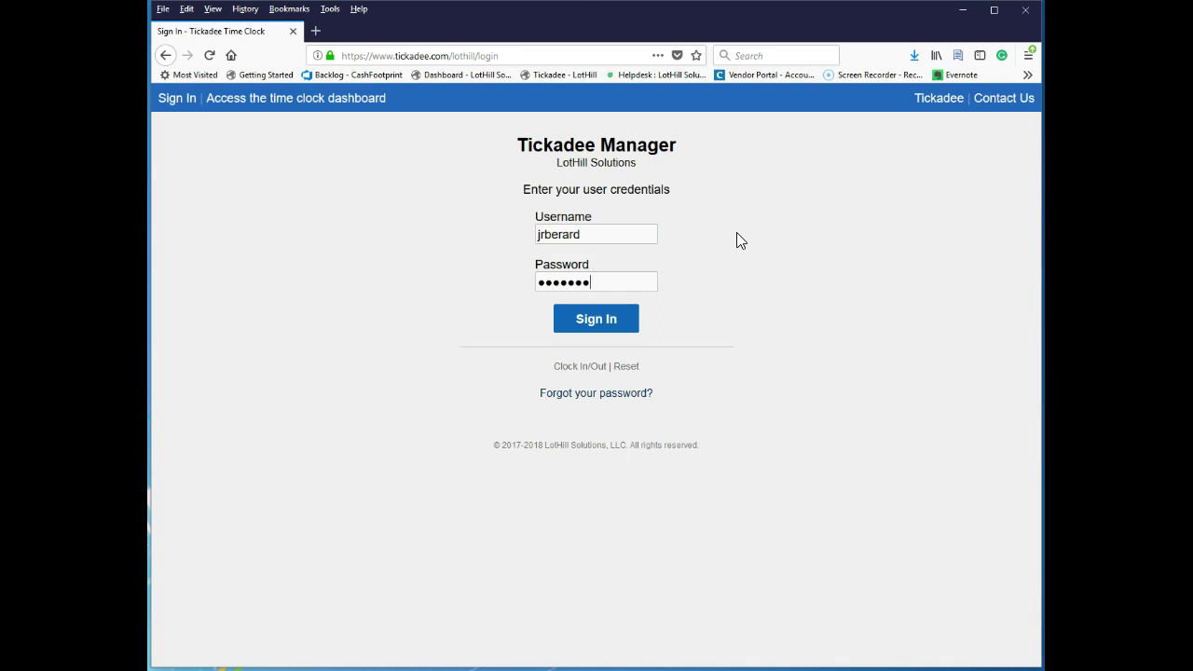
key("Return")
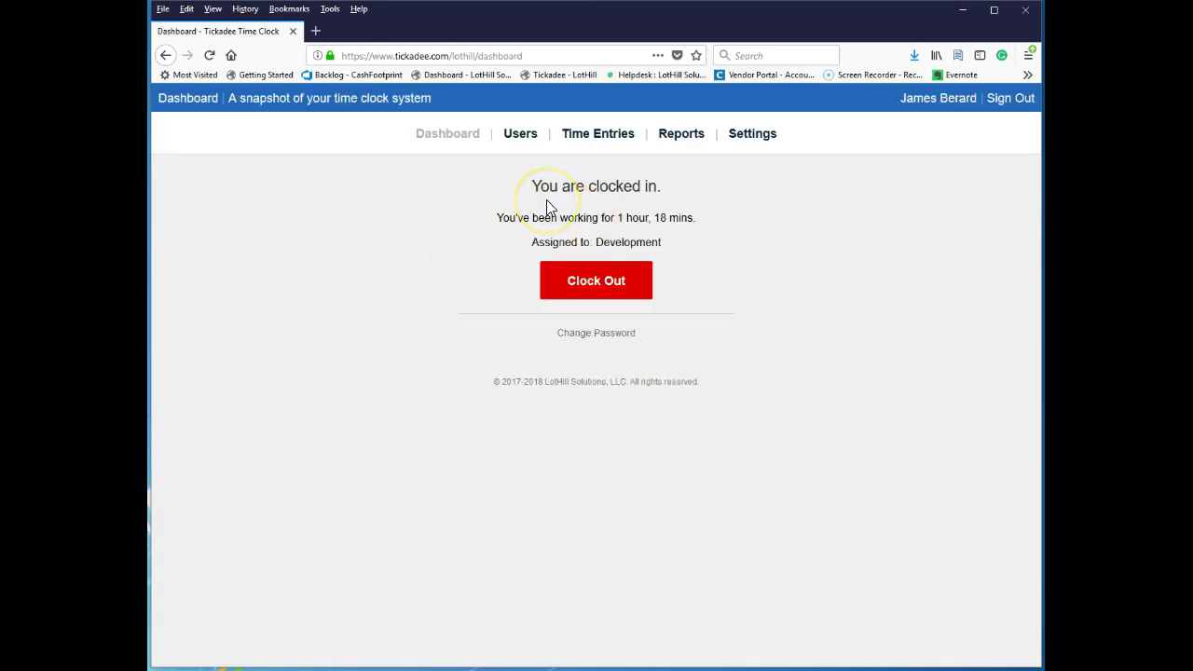
Clock out of the current Development shift and dismiss the confirmation.
left_click_drag(550, 241, 670, 247)
left_click(713, 239)
left_click(591, 284)
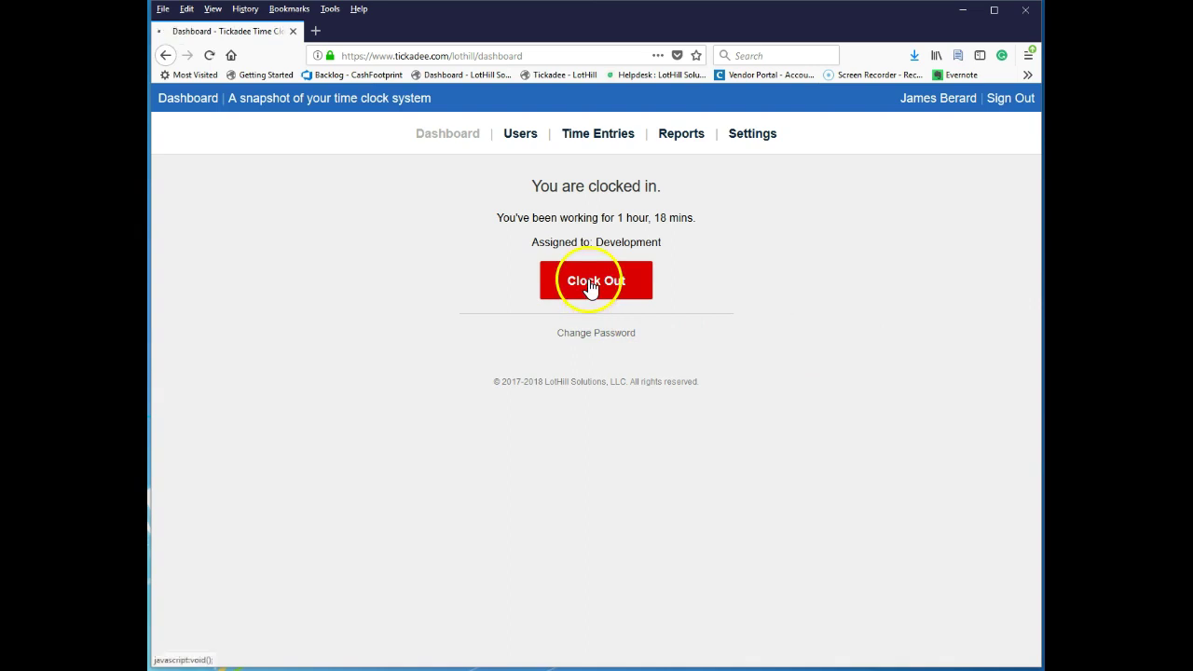
left_click(638, 323)
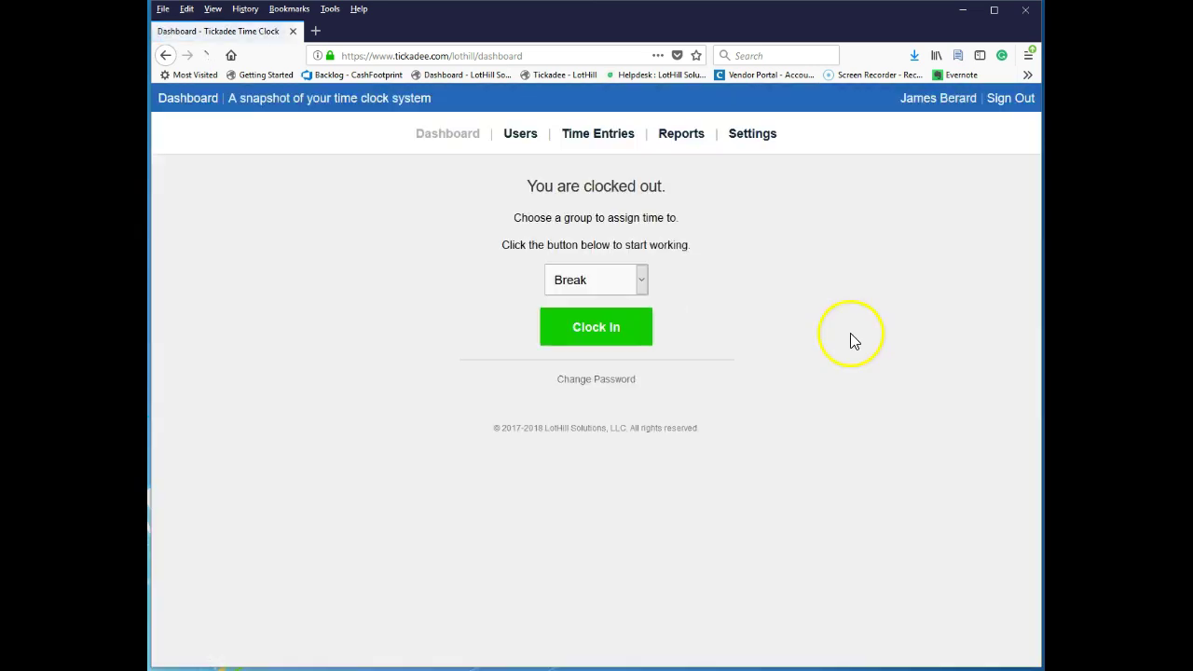
Clock back in under the Sales group, then go to the account Settings page.
left_click(608, 281)
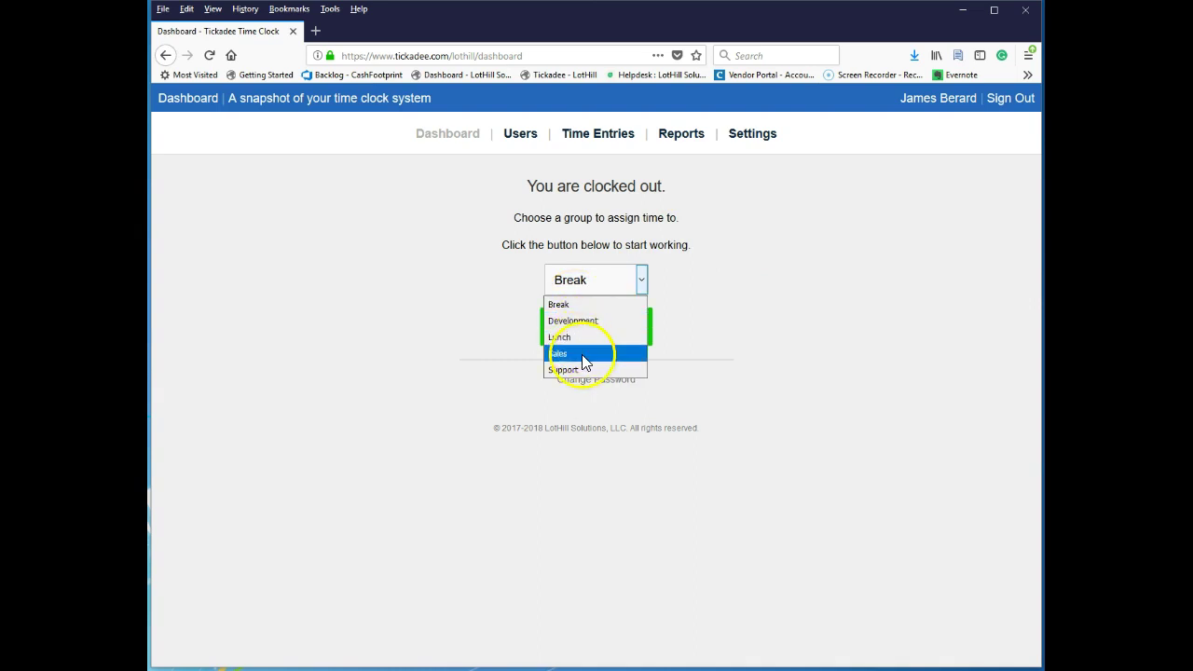
left_click(578, 354)
left_click(597, 327)
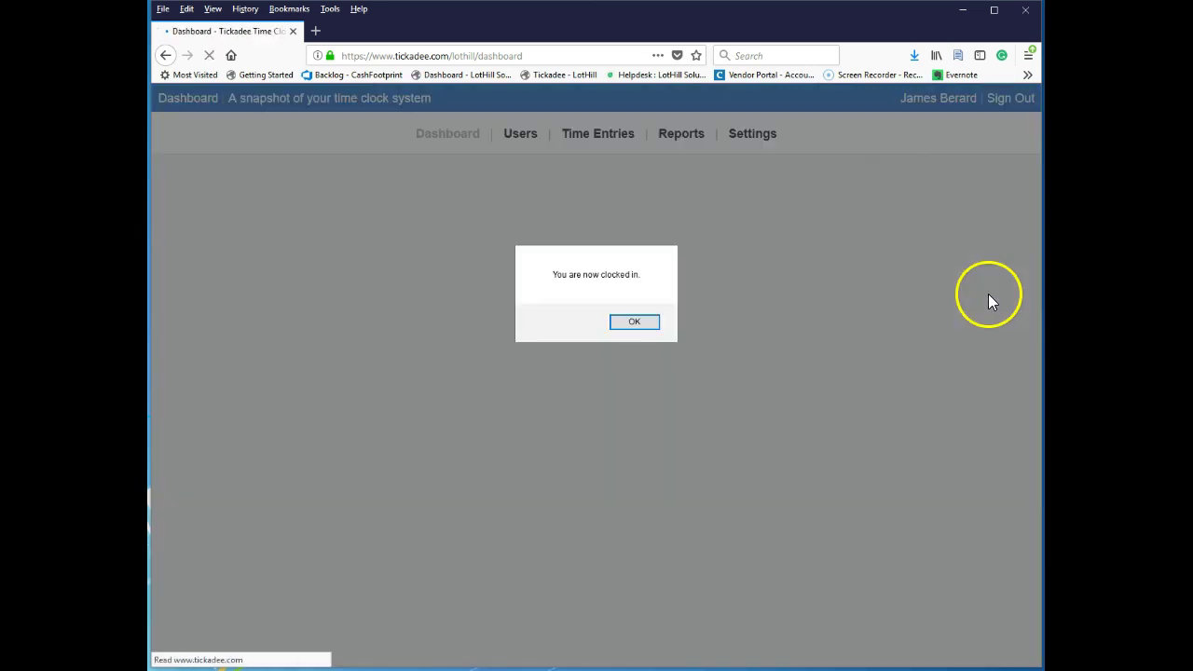
left_click(647, 324)
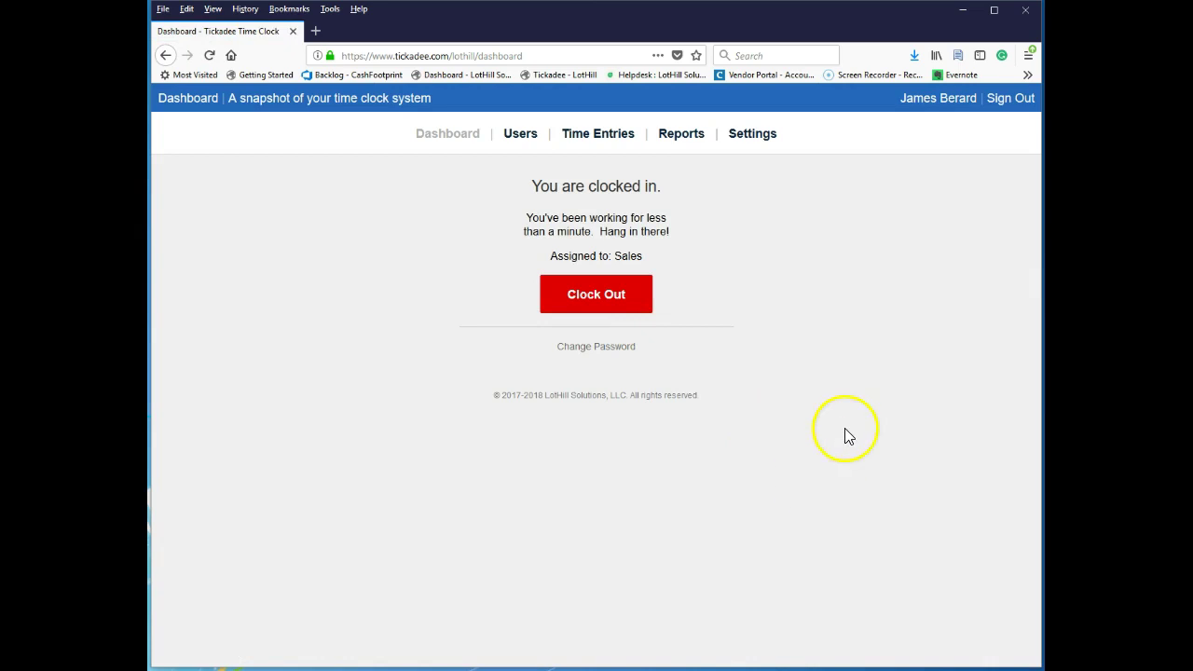
left_click_drag(582, 252, 655, 264)
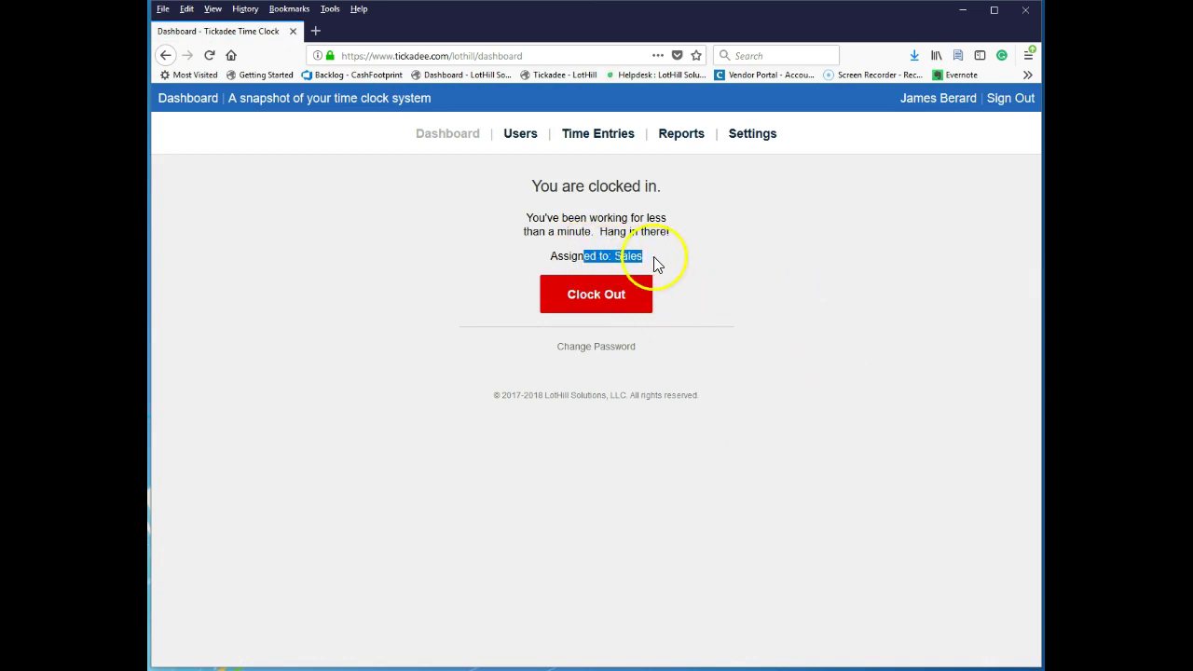
left_click(742, 301)
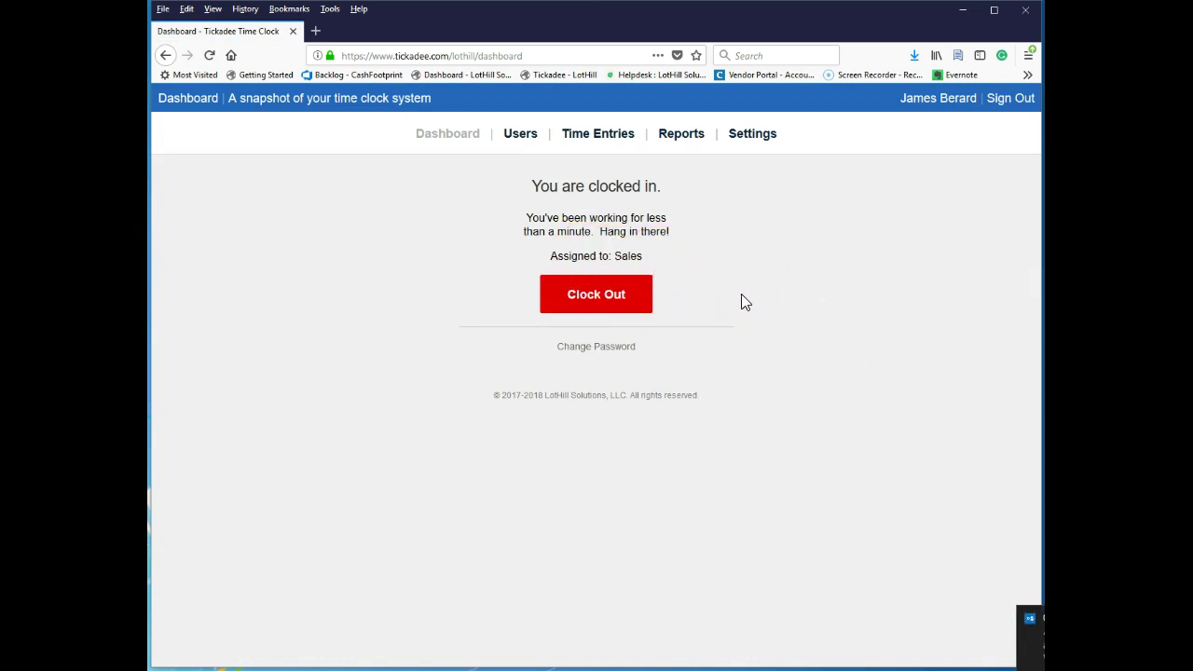
left_click(739, 303)
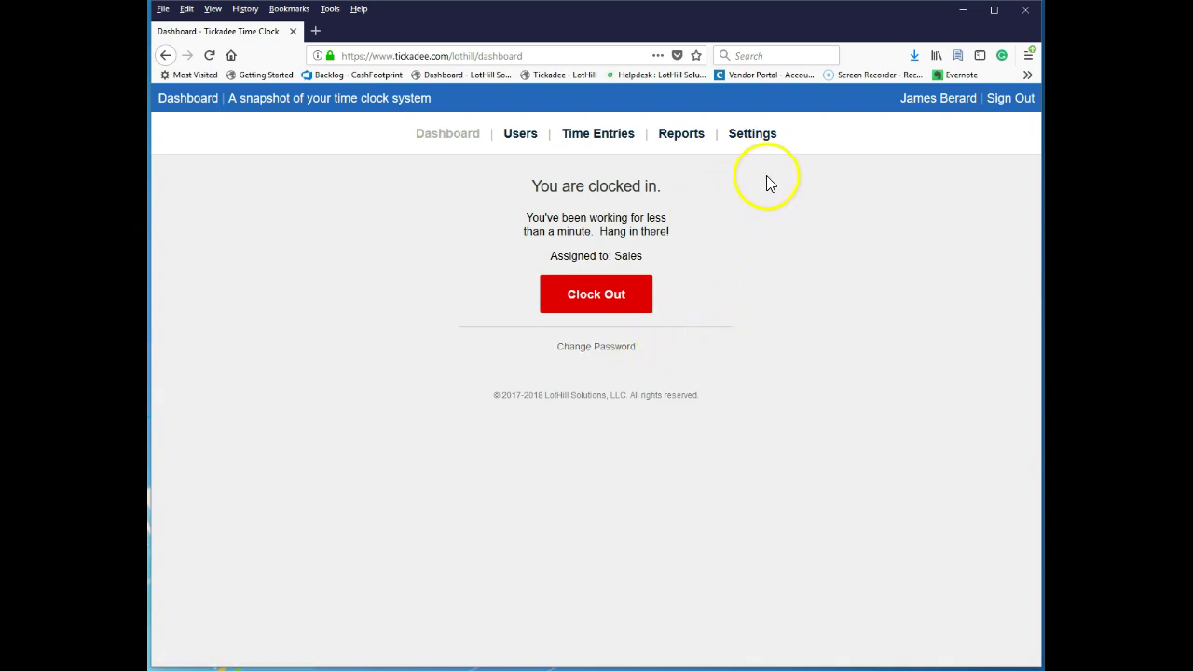
left_click(750, 140)
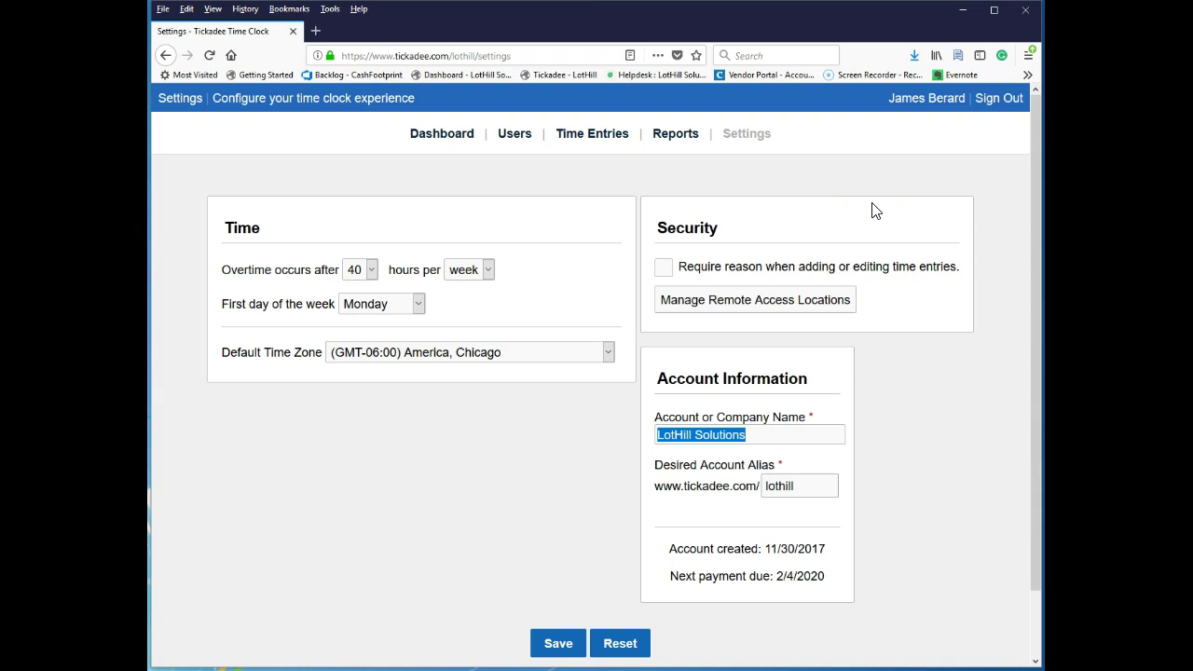
left_click(372, 271)
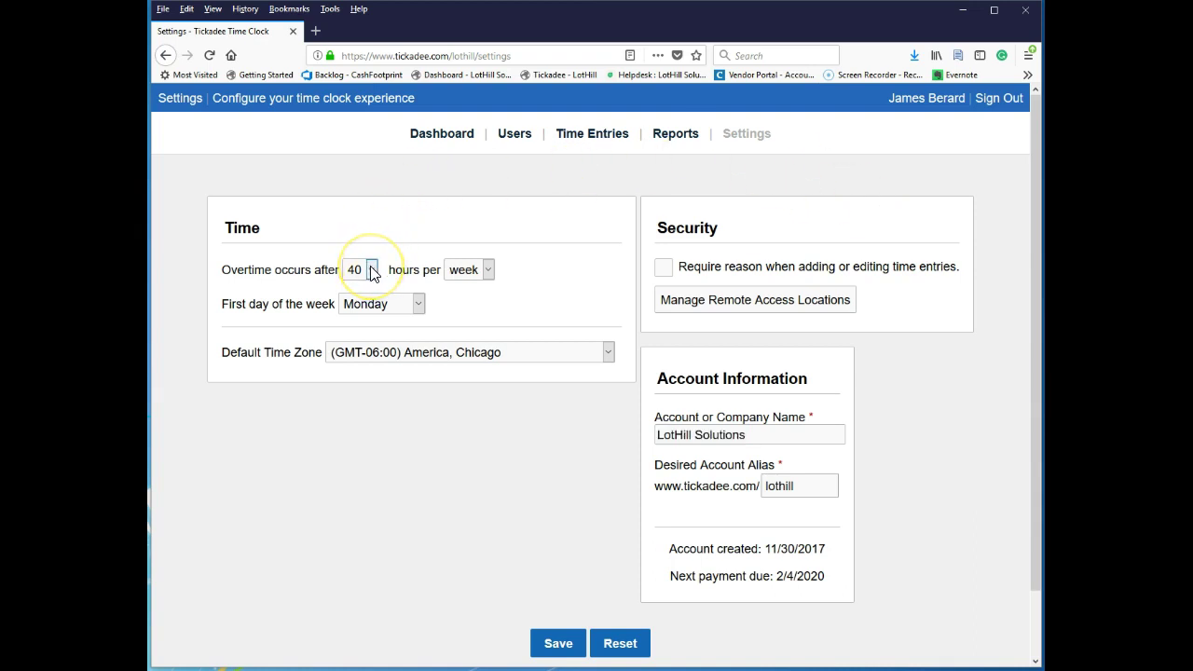
left_click(429, 245)
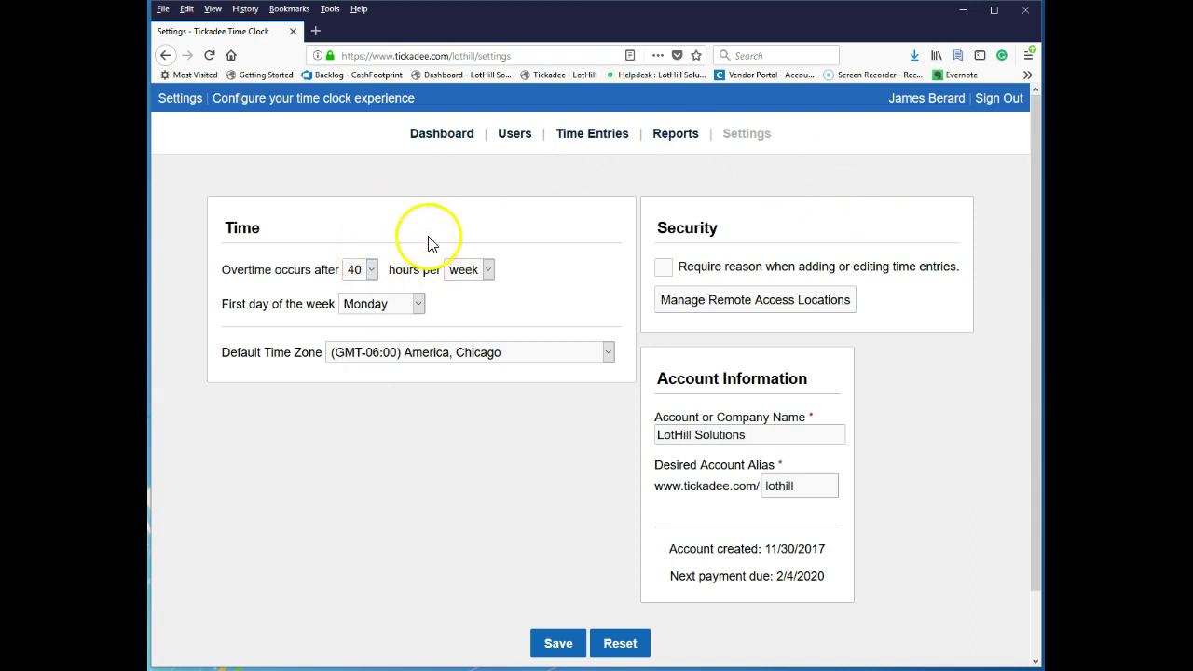
left_click(368, 314)
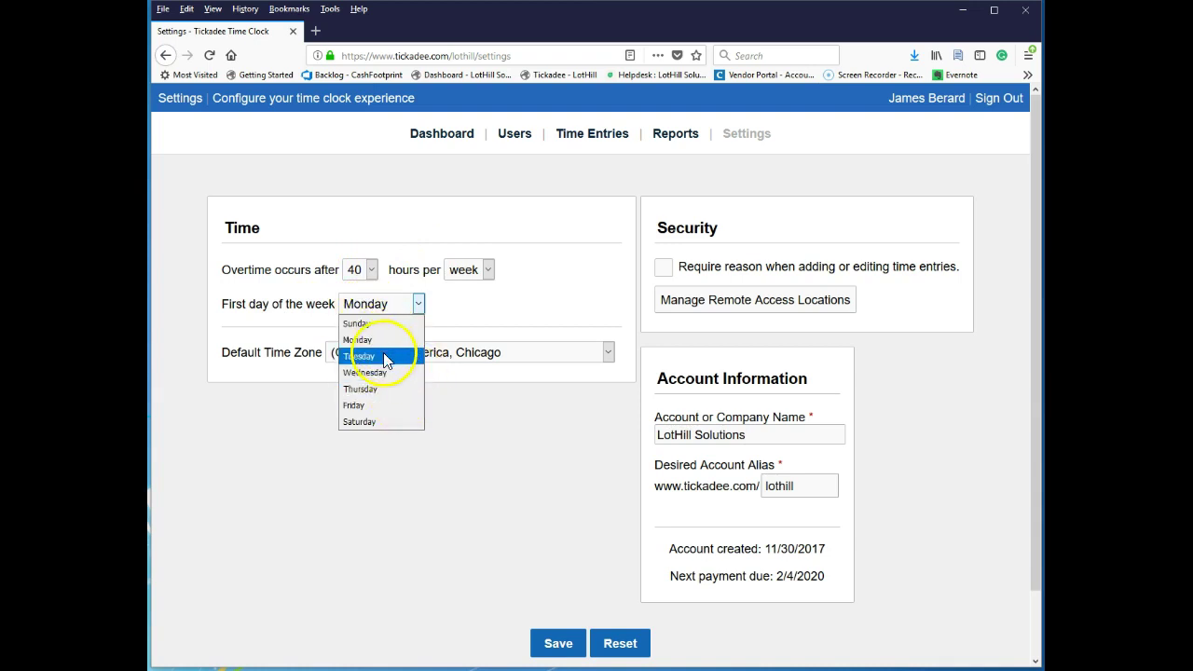
left_click(533, 312)
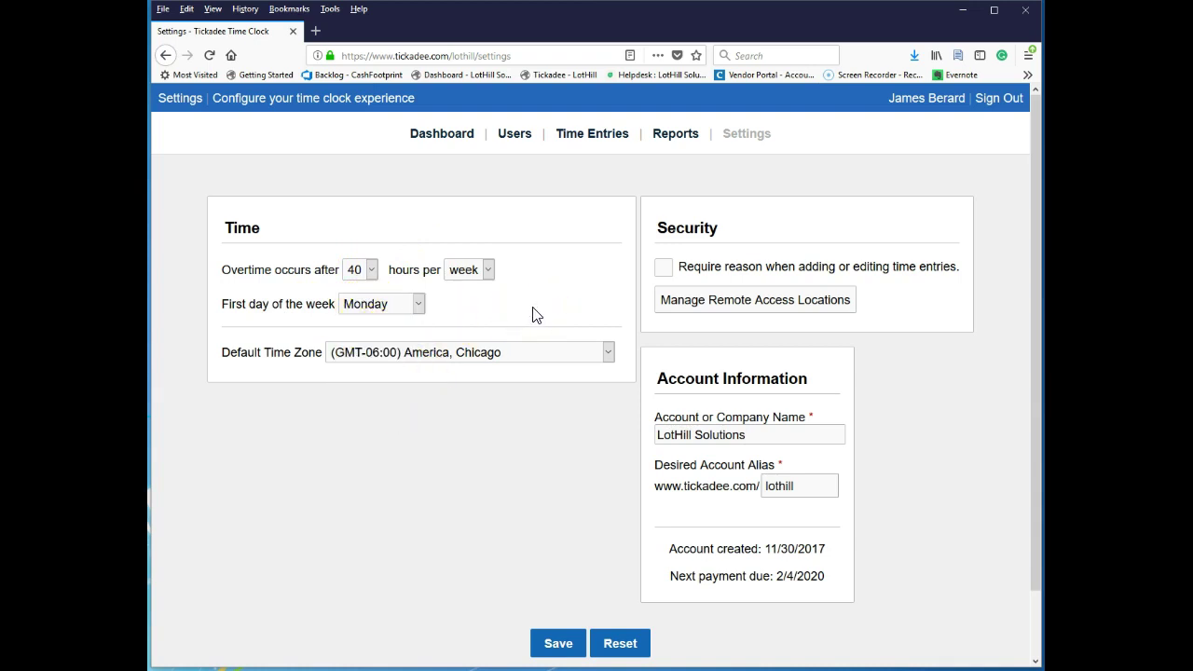
left_click(607, 354)
left_click(615, 254)
left_click(663, 267)
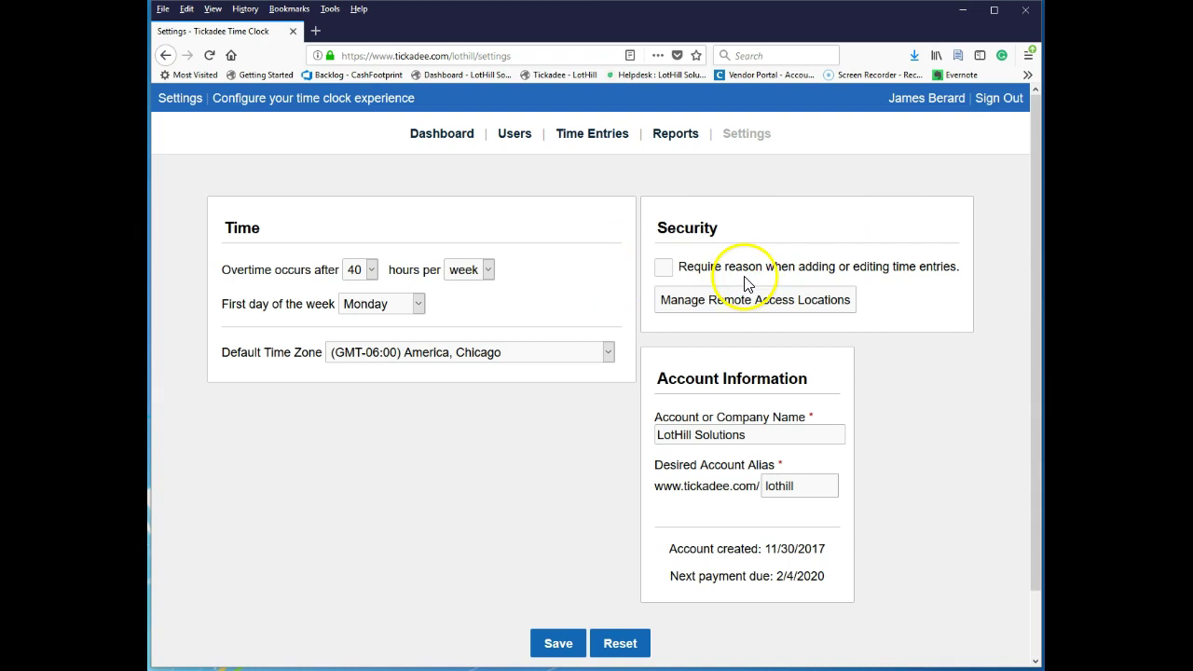
left_click(877, 278)
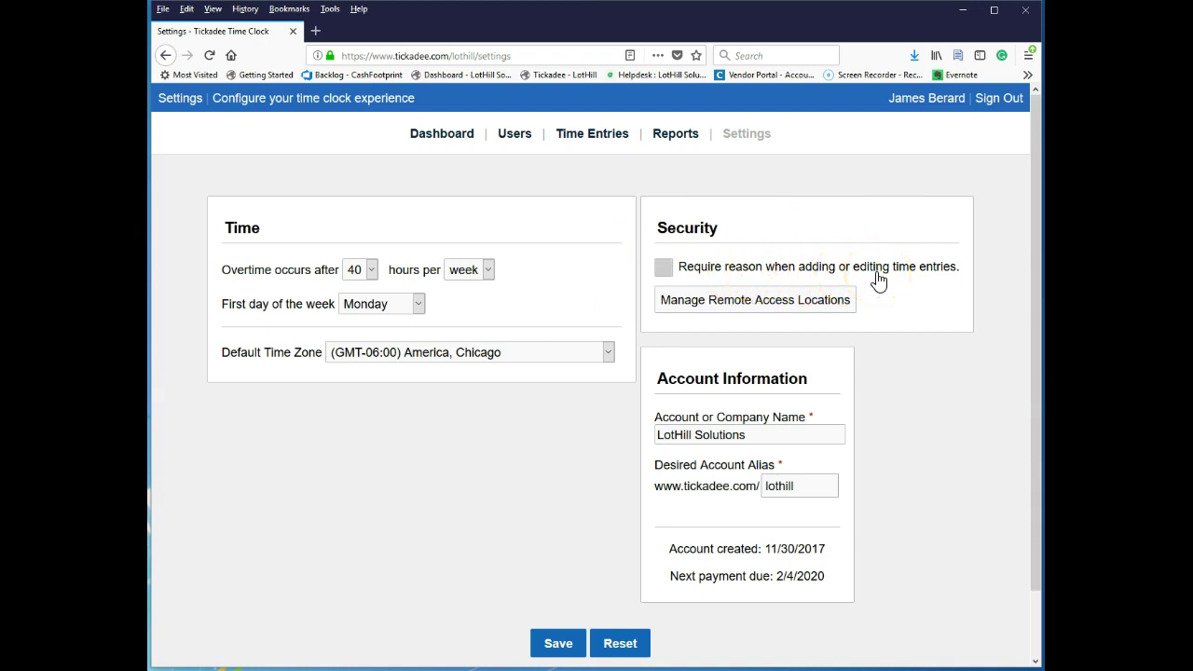
left_click(878, 286)
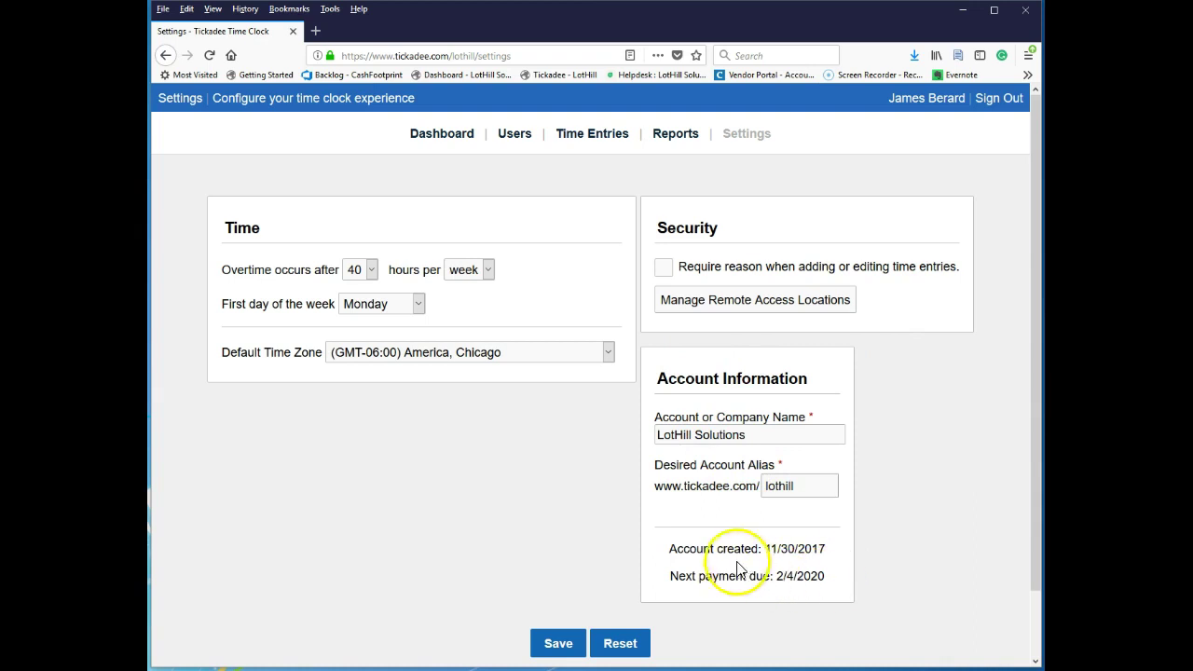
left_click_drag(695, 547, 964, 581)
left_click(958, 525)
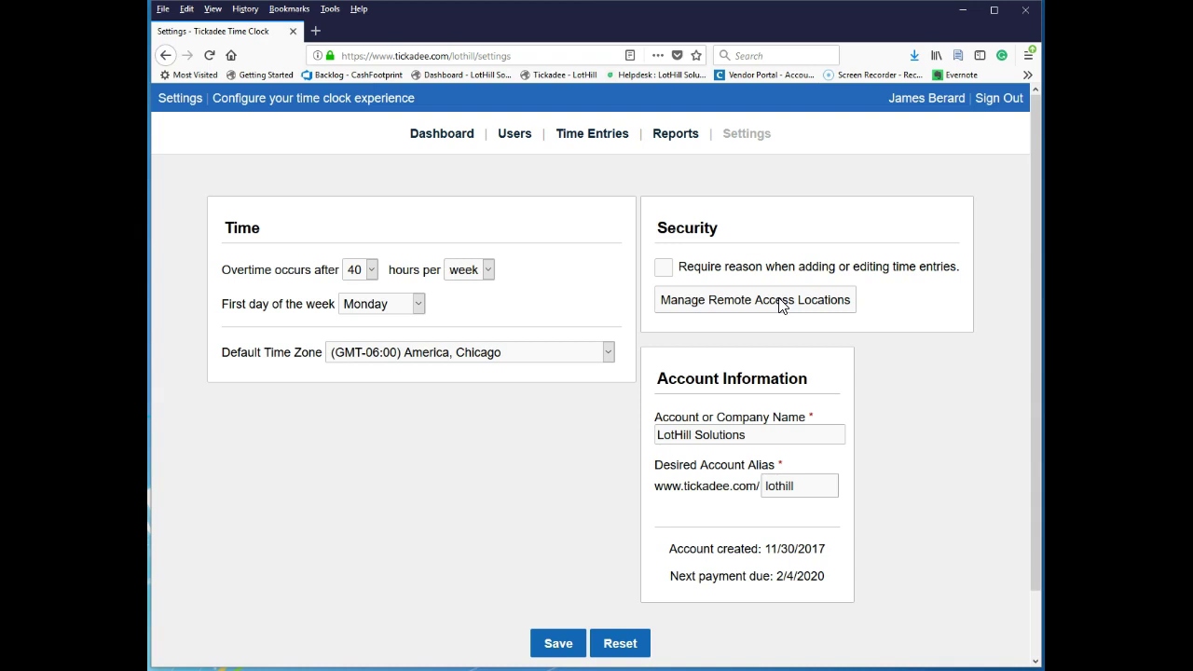
left_click(759, 307)
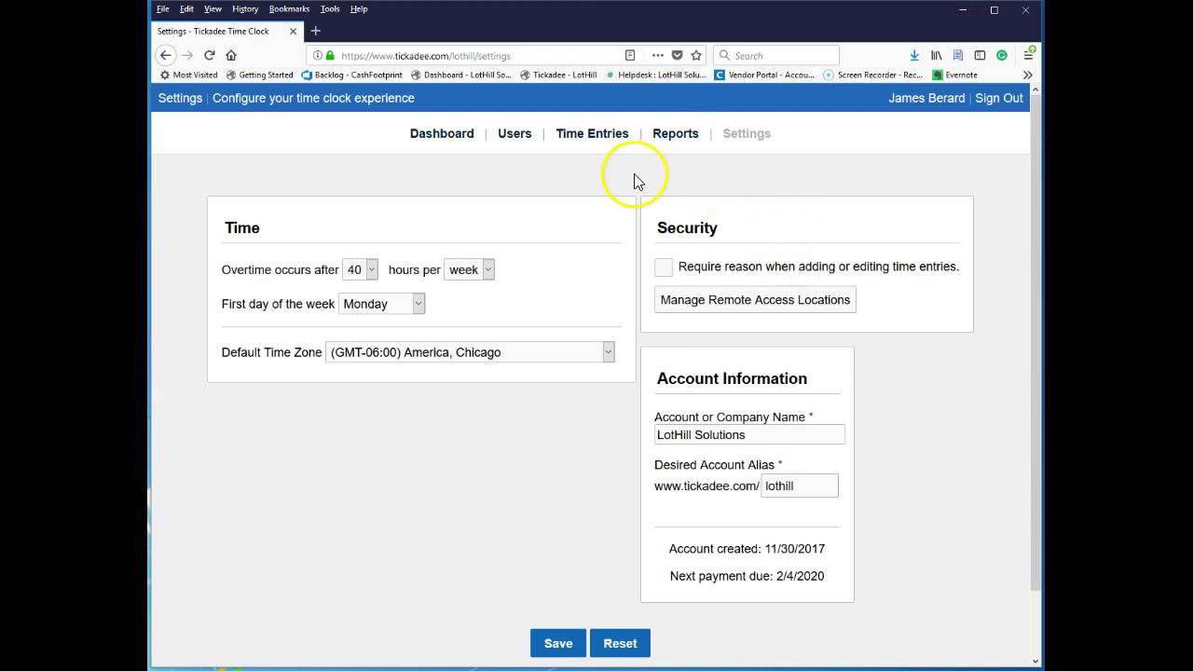
Open the Manager user's details from the Users list and review the e-mail field.
left_click(515, 138)
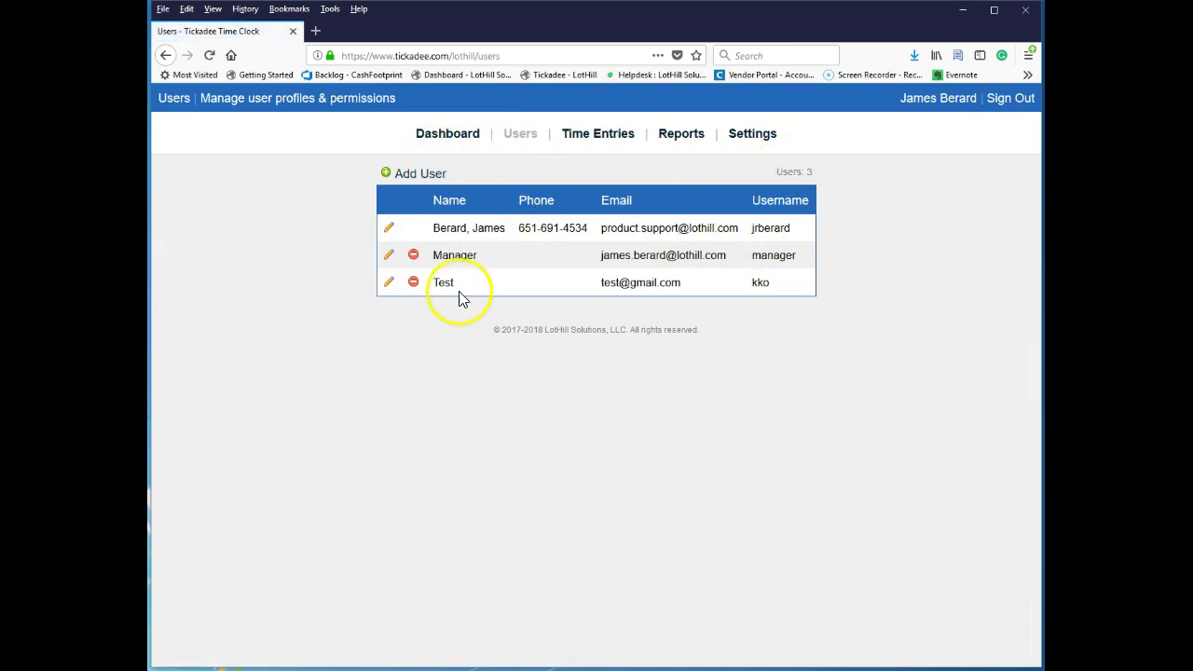
left_click(390, 258)
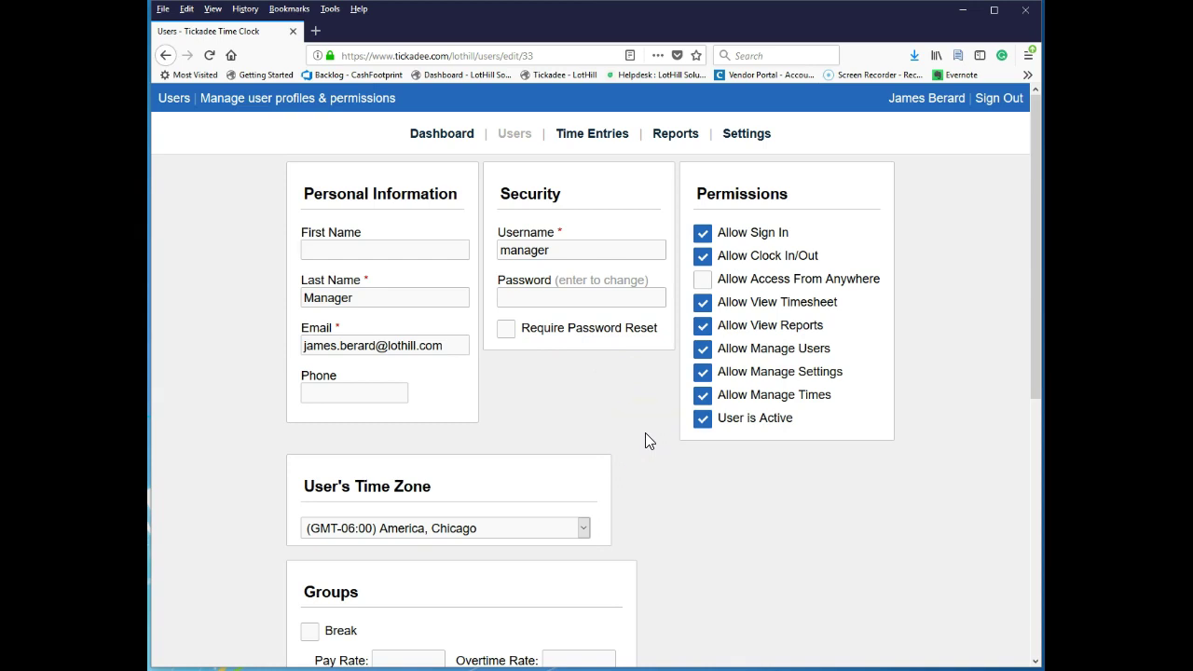
scroll(645, 432, "down", 5)
scroll(645, 432, "up", 3)
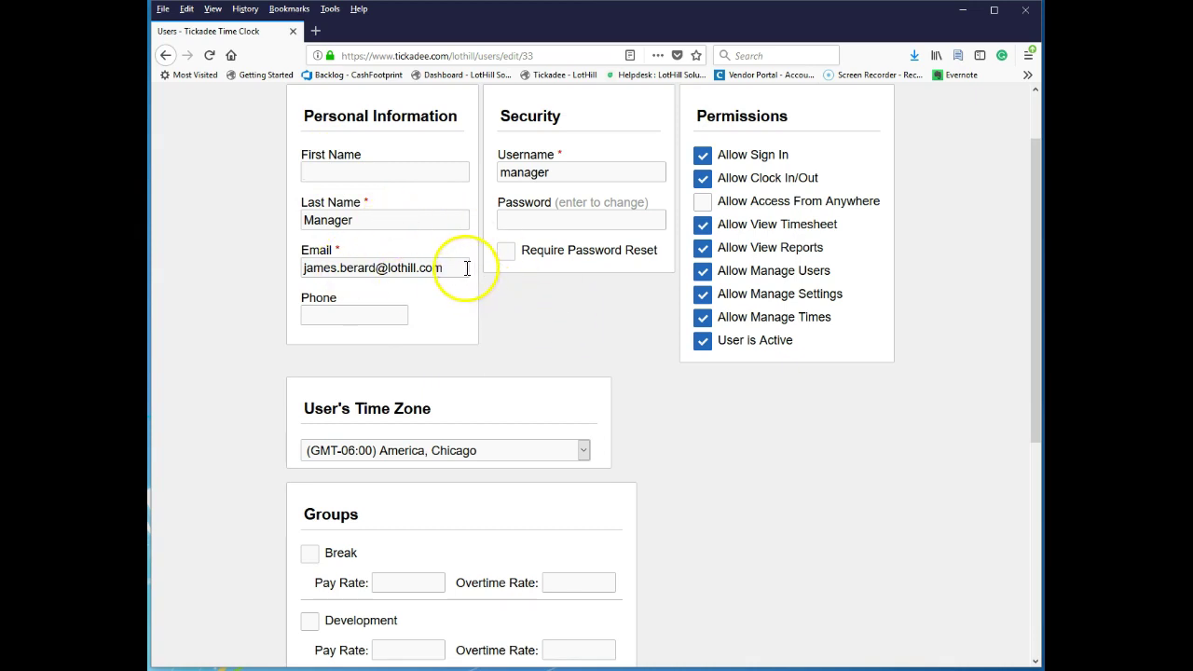
left_click_drag(466, 267, 195, 248)
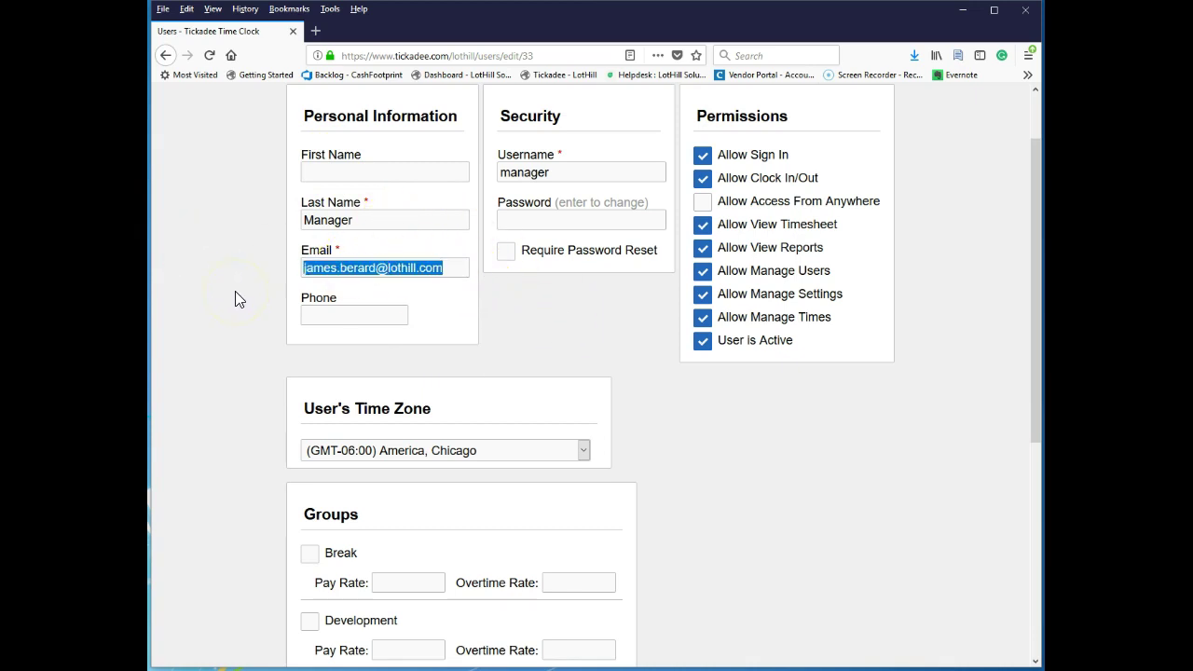
left_click(570, 361)
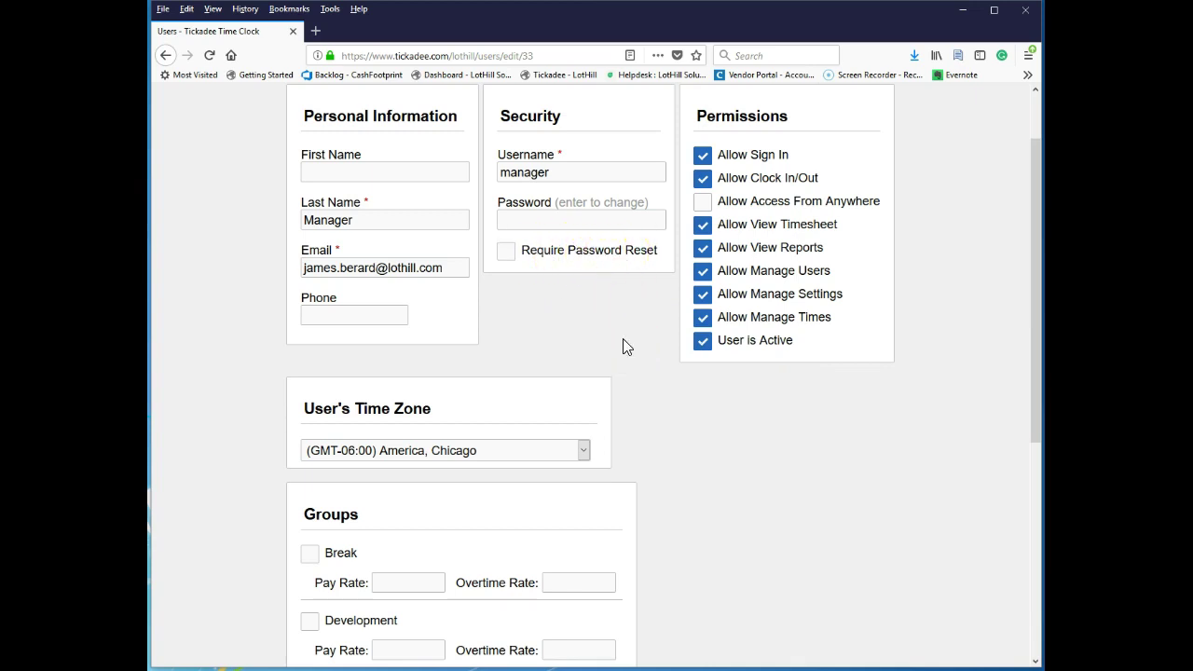
Check the password field and Chicago time zone, then go to Manage Groups.
left_click(557, 218)
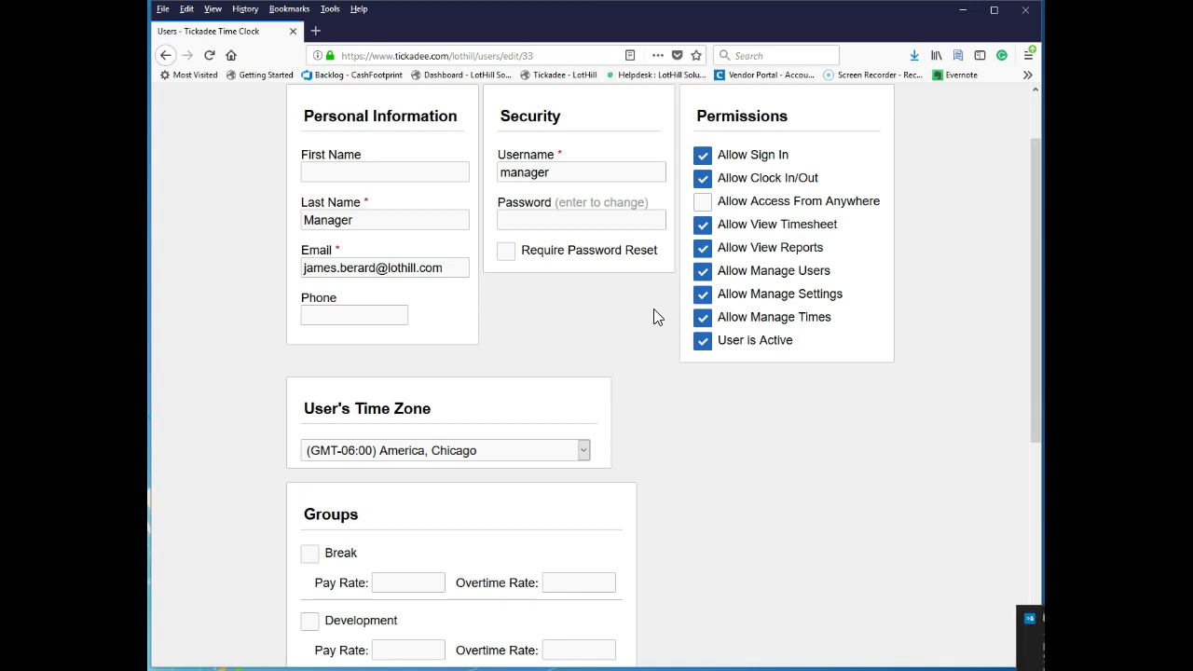
left_click(615, 254)
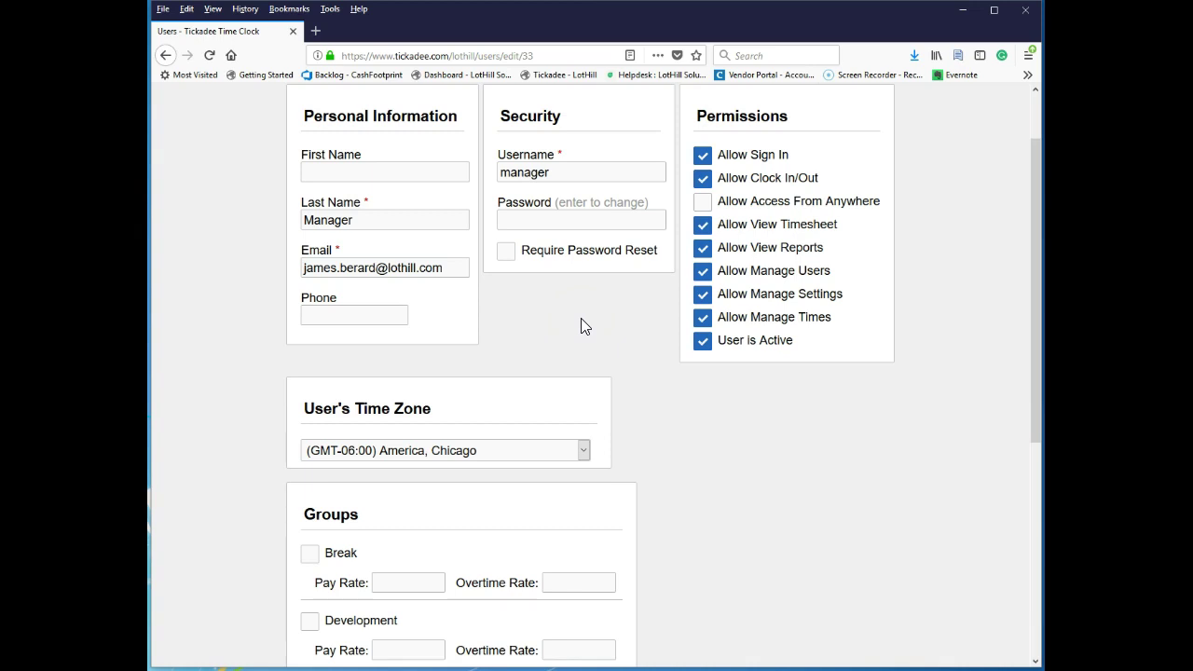
left_click(532, 454)
left_click(739, 496)
scroll(714, 456, "down", 5)
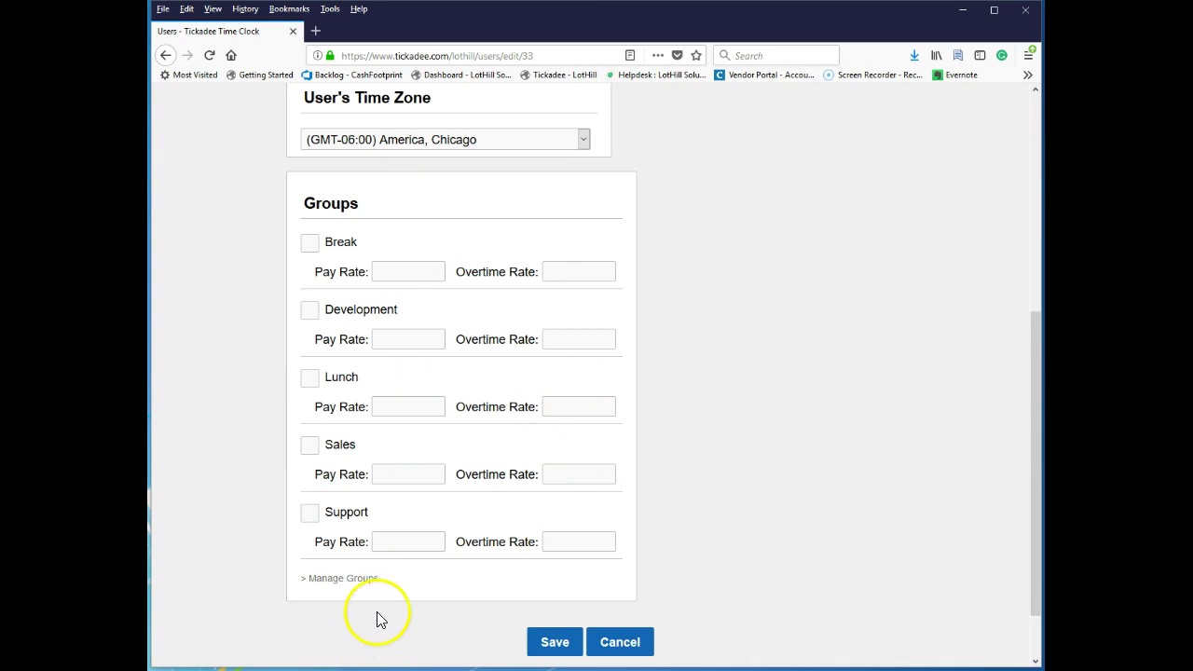
left_click(338, 579)
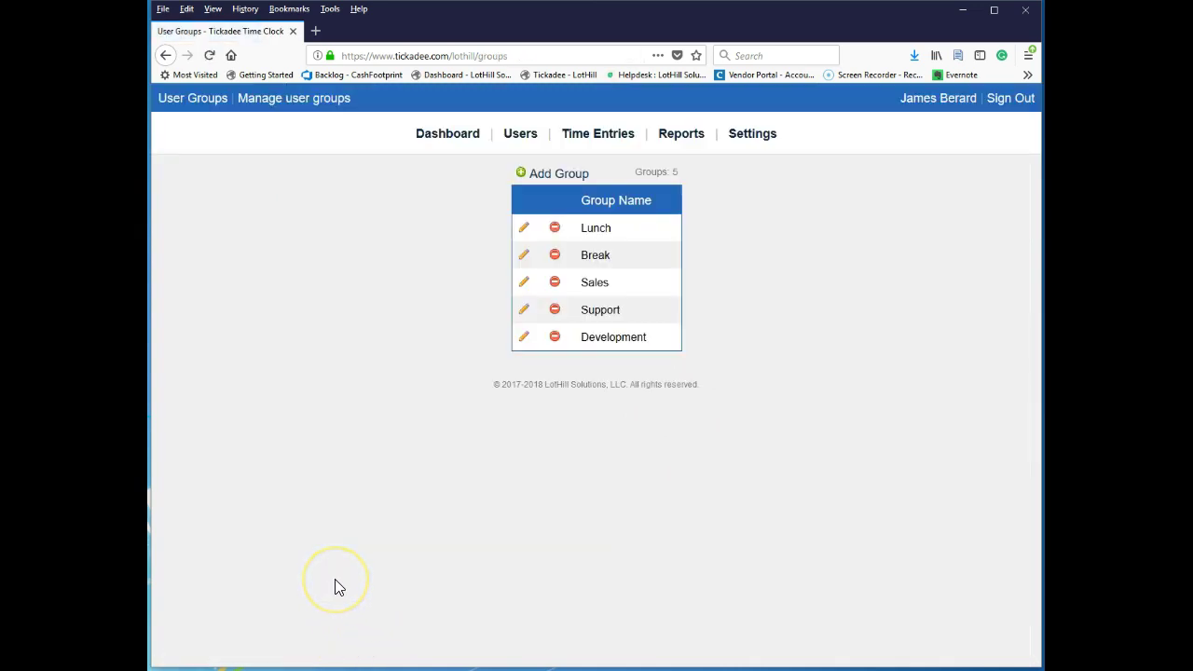
Return to the three-user Users list, then open the Time Entries page.
left_click(411, 345)
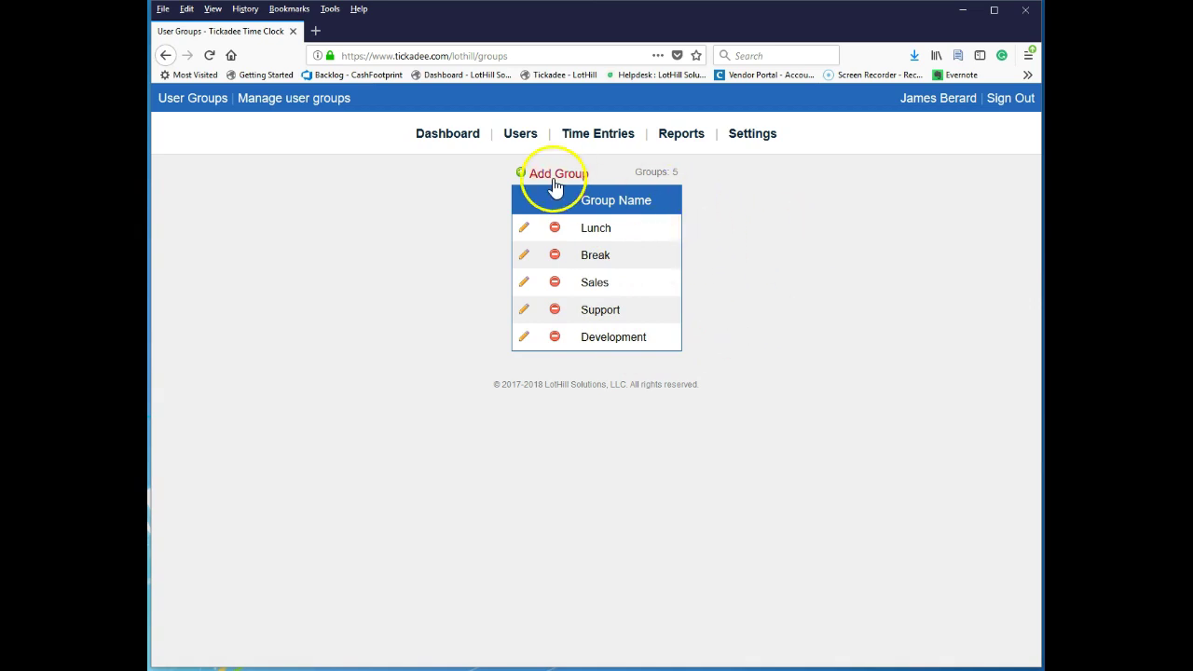
left_click(533, 138)
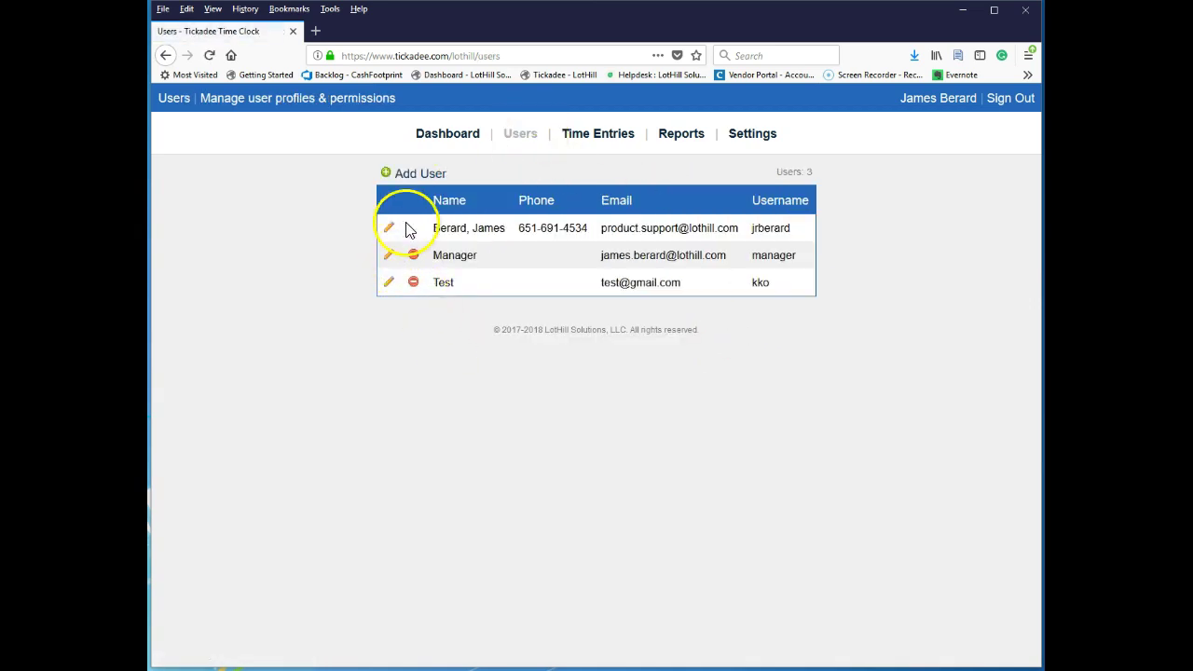
left_click(601, 139)
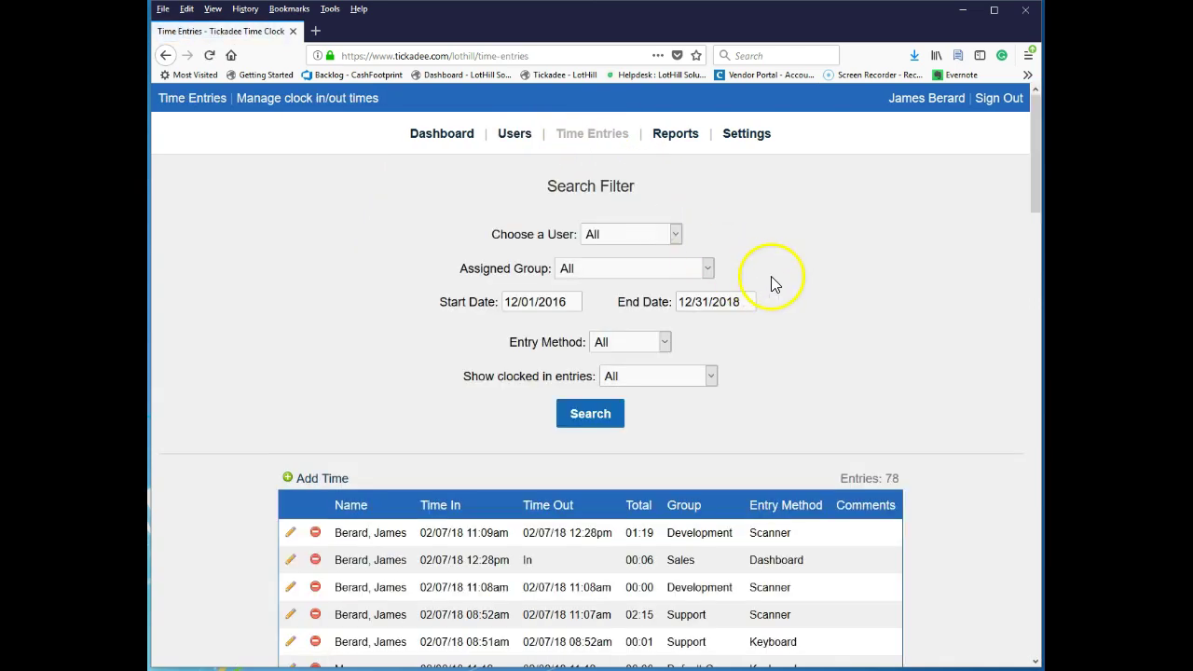
Filter time entries to the first listed user and the Development group and search.
scroll(487, 404, "down", 8)
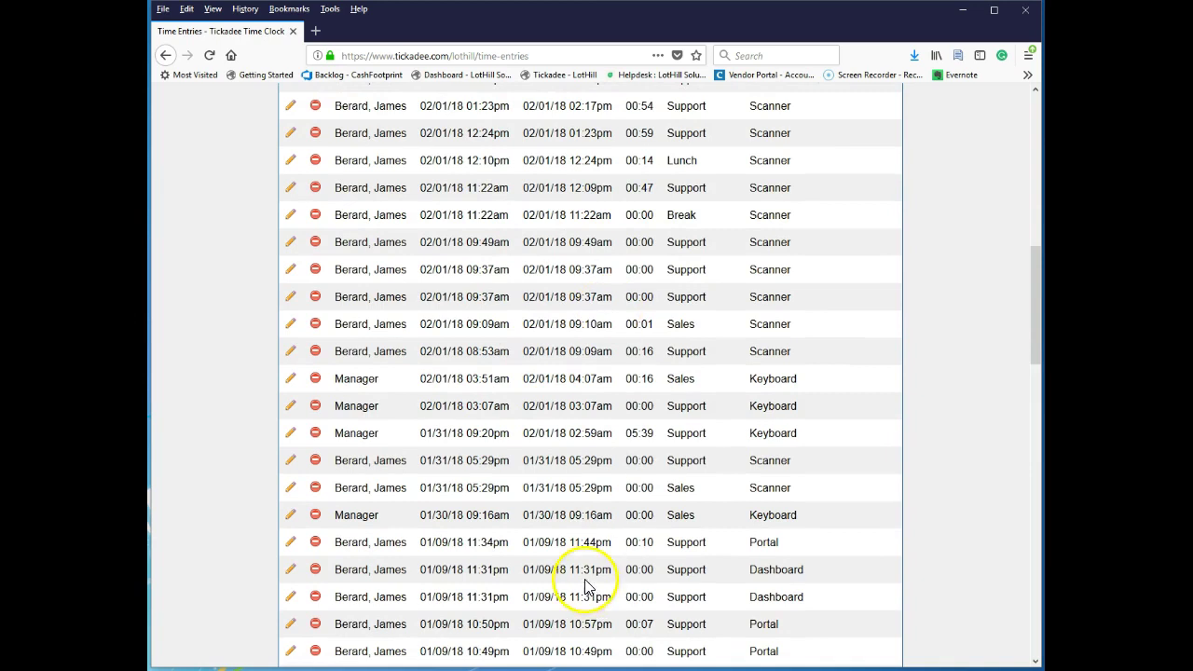
scroll(801, 404, "up", 8)
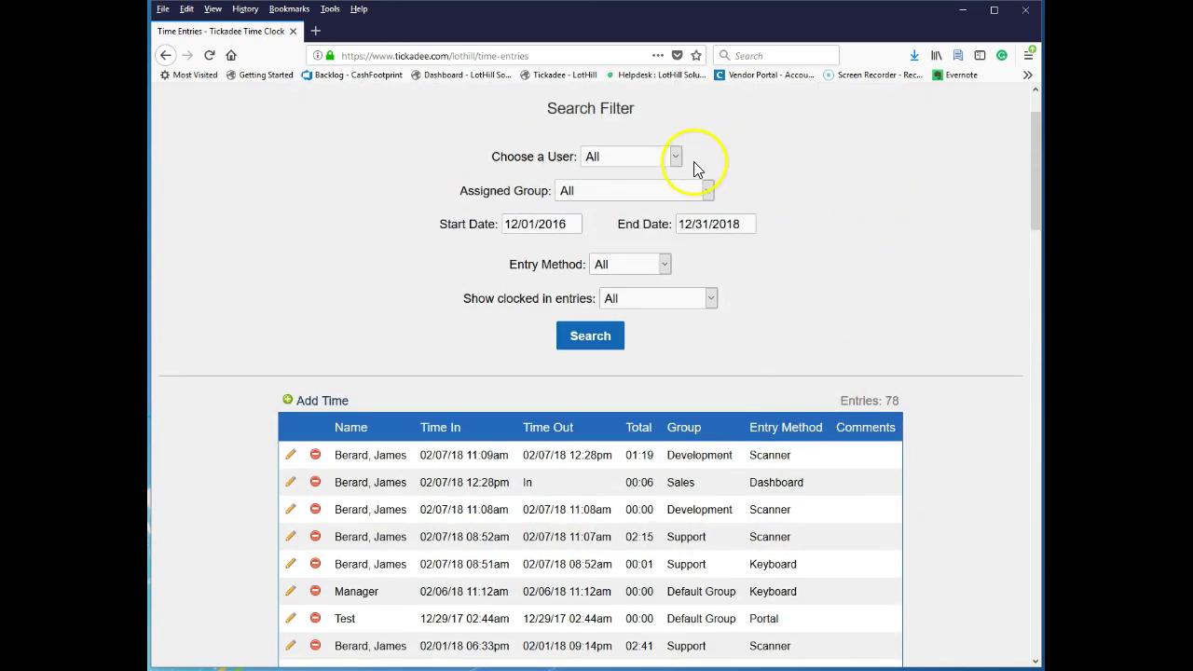
left_click(644, 158)
left_click(633, 201)
left_click(591, 338)
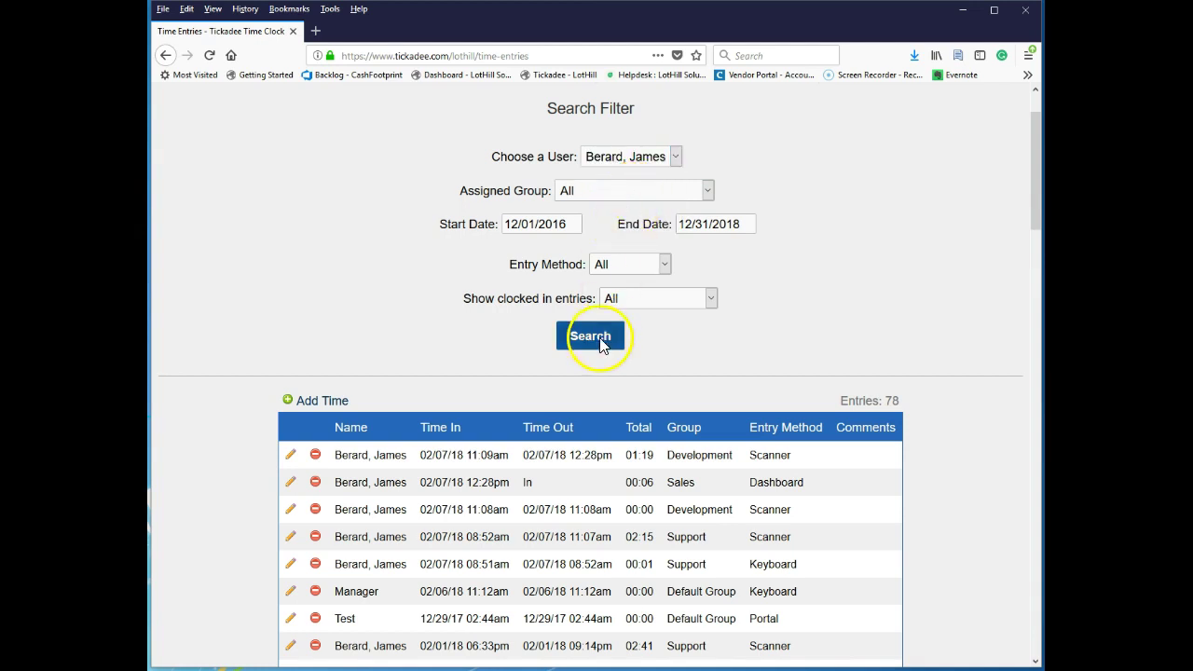
left_click(639, 268)
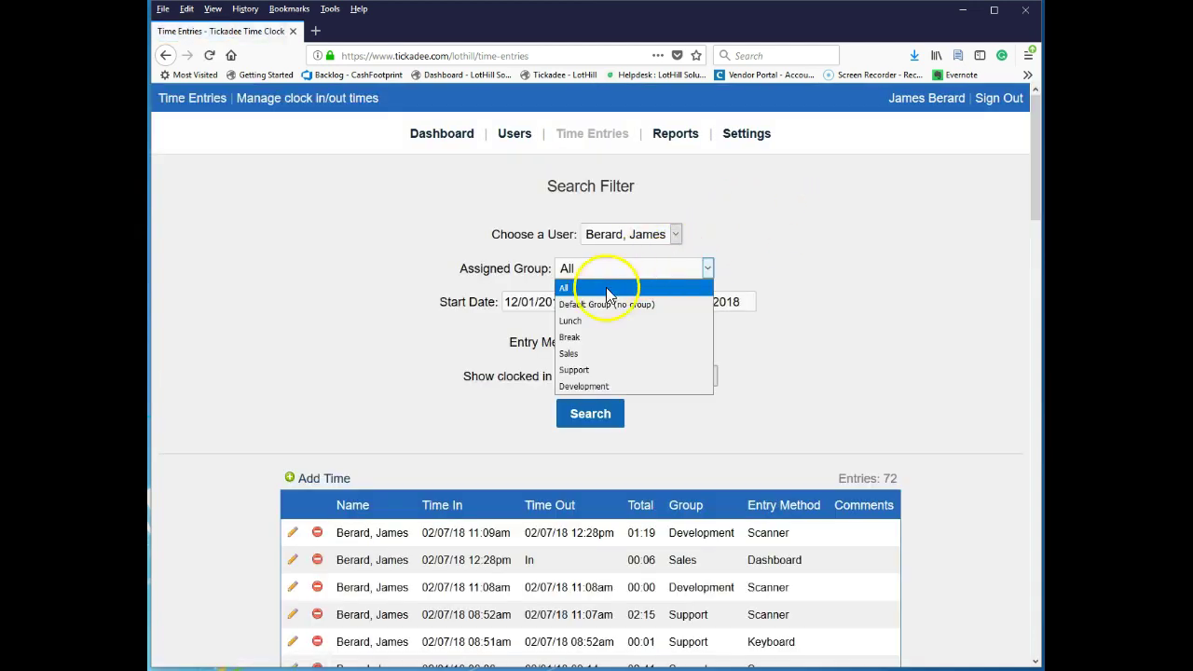
left_click(587, 385)
left_click(593, 417)
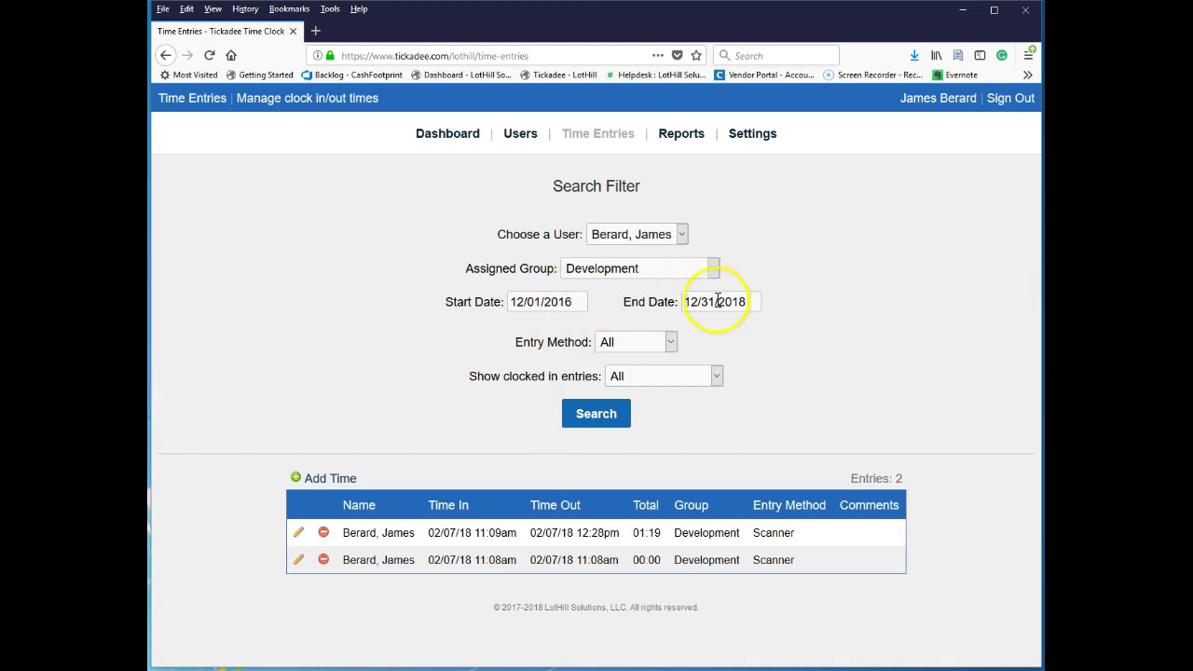
Set the entry method filter to Keyboard then Portal, and open Tickadee in a new tab.
left_click(644, 344)
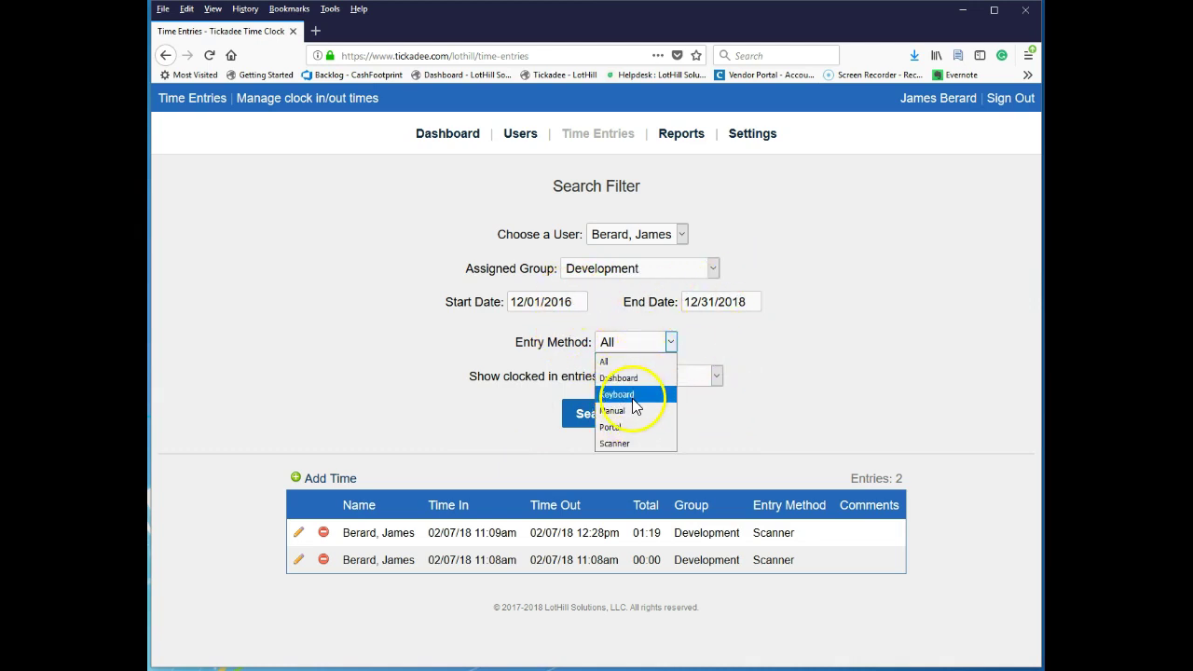
left_click(633, 397)
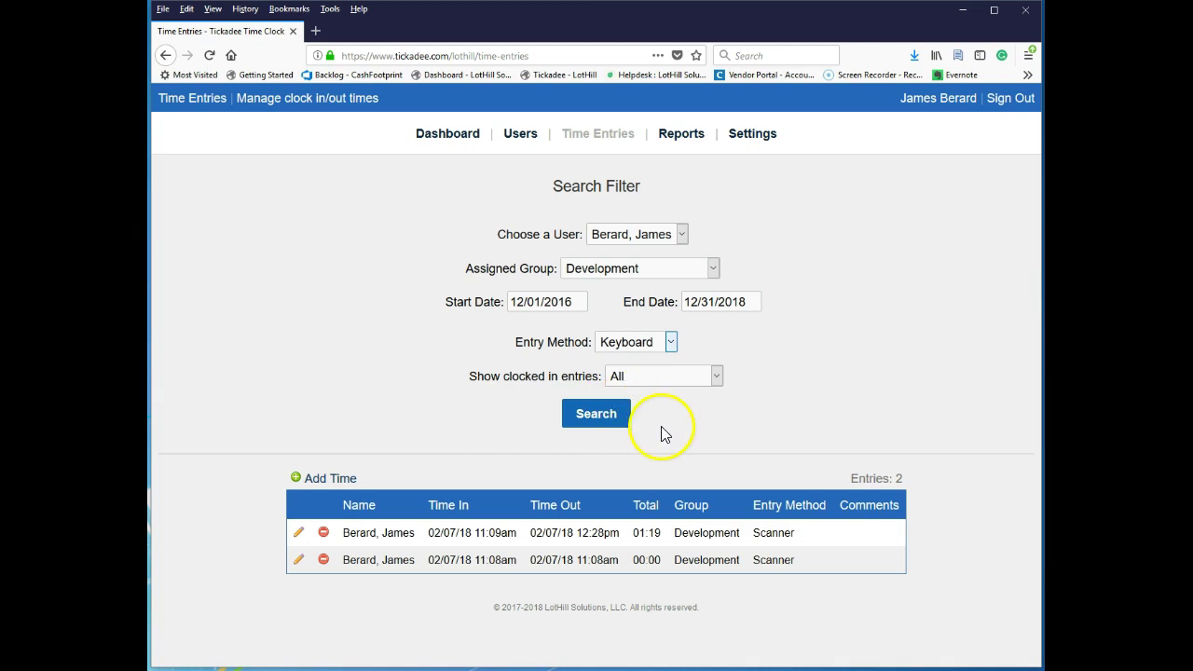
left_click(640, 344)
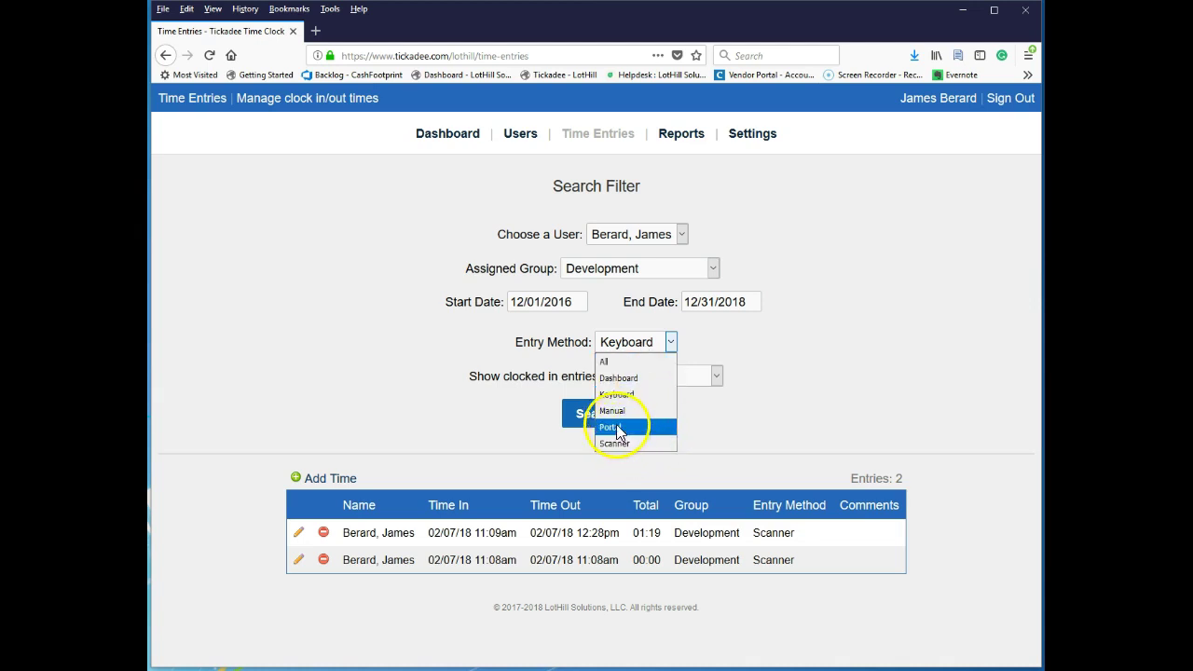
left_click(611, 426)
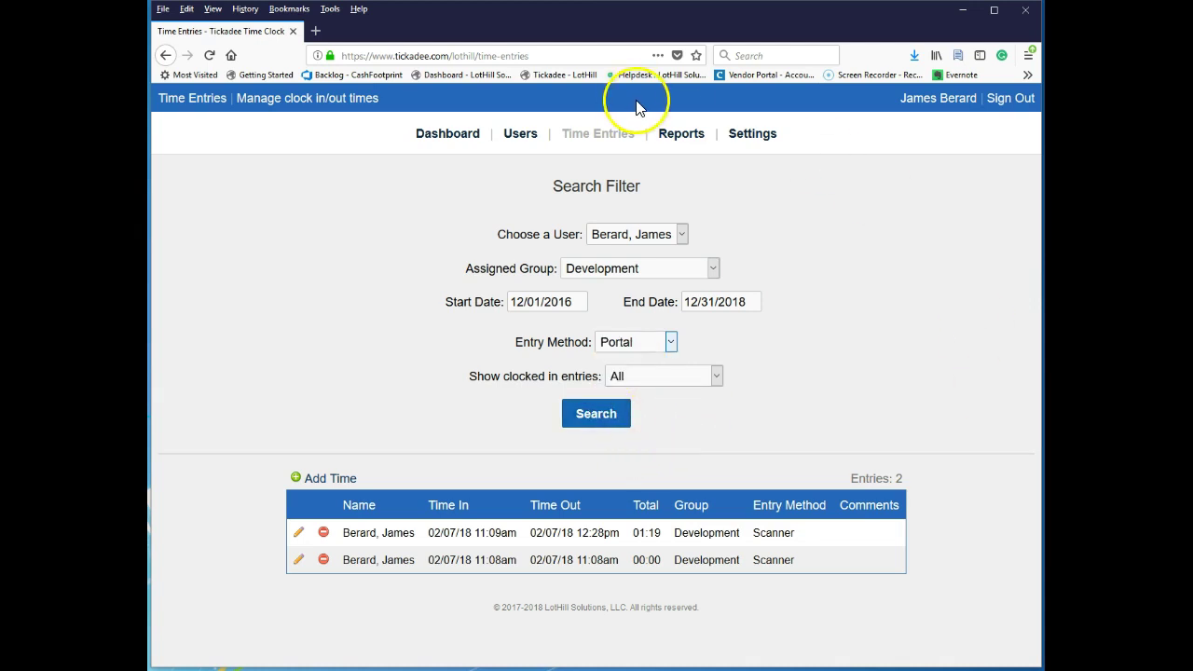
right_click(575, 75)
left_click(608, 108)
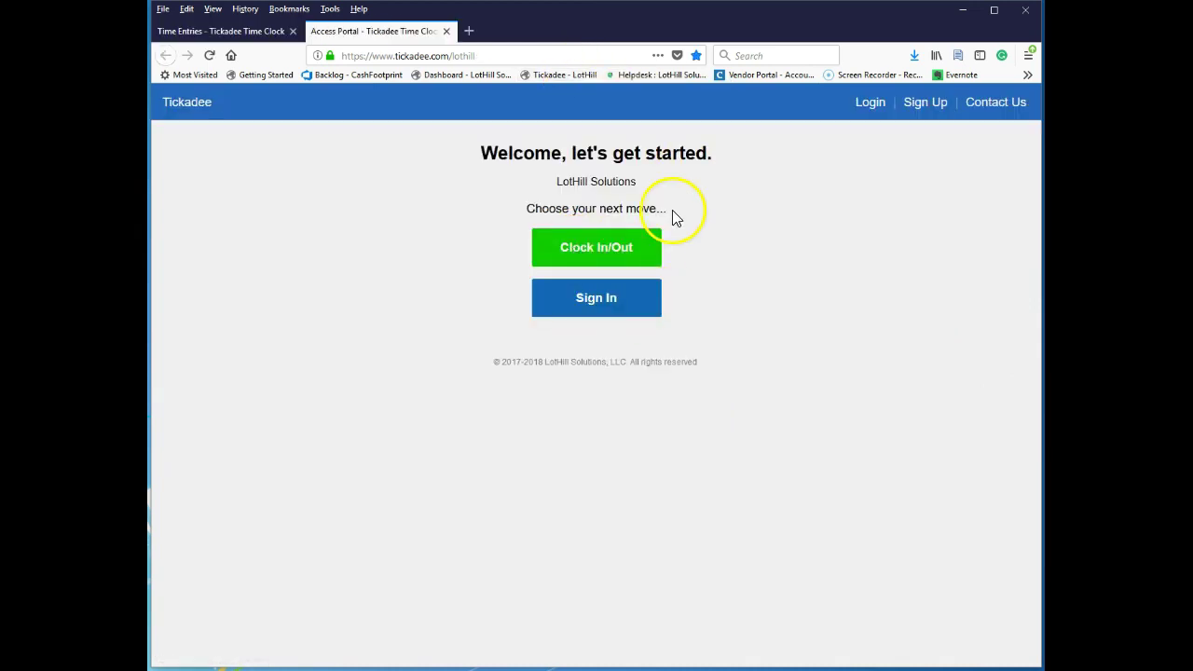
Sign back in to the manager dashboard with saved credentials and return to Time Entries.
left_click(615, 259)
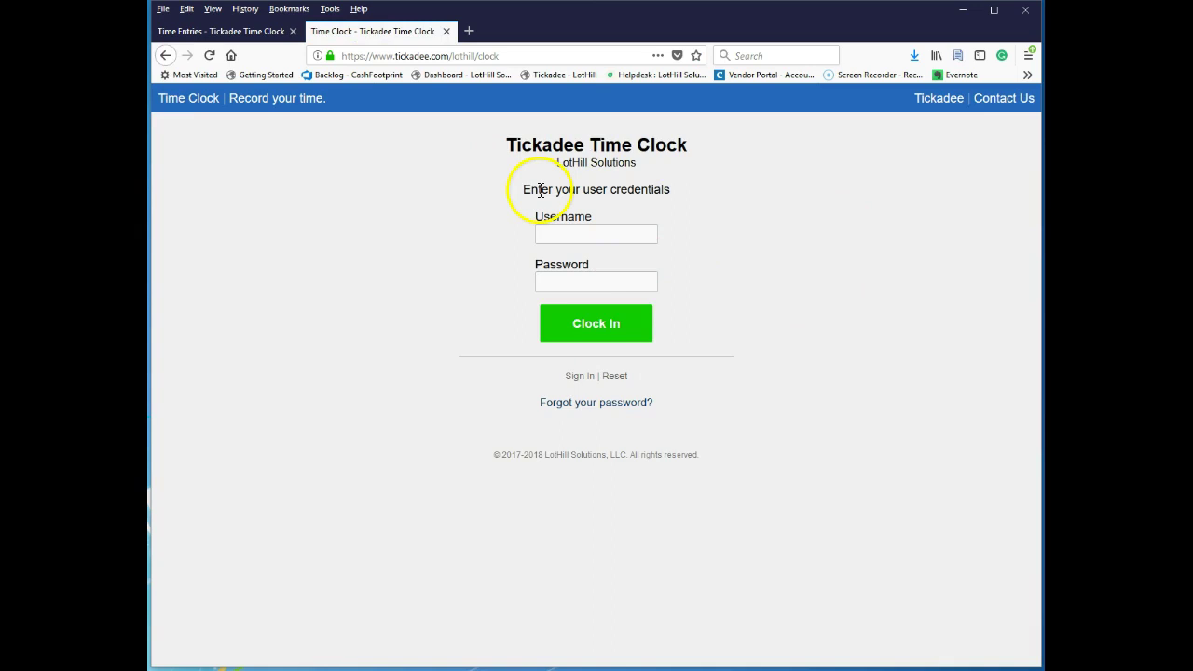
left_click(187, 31)
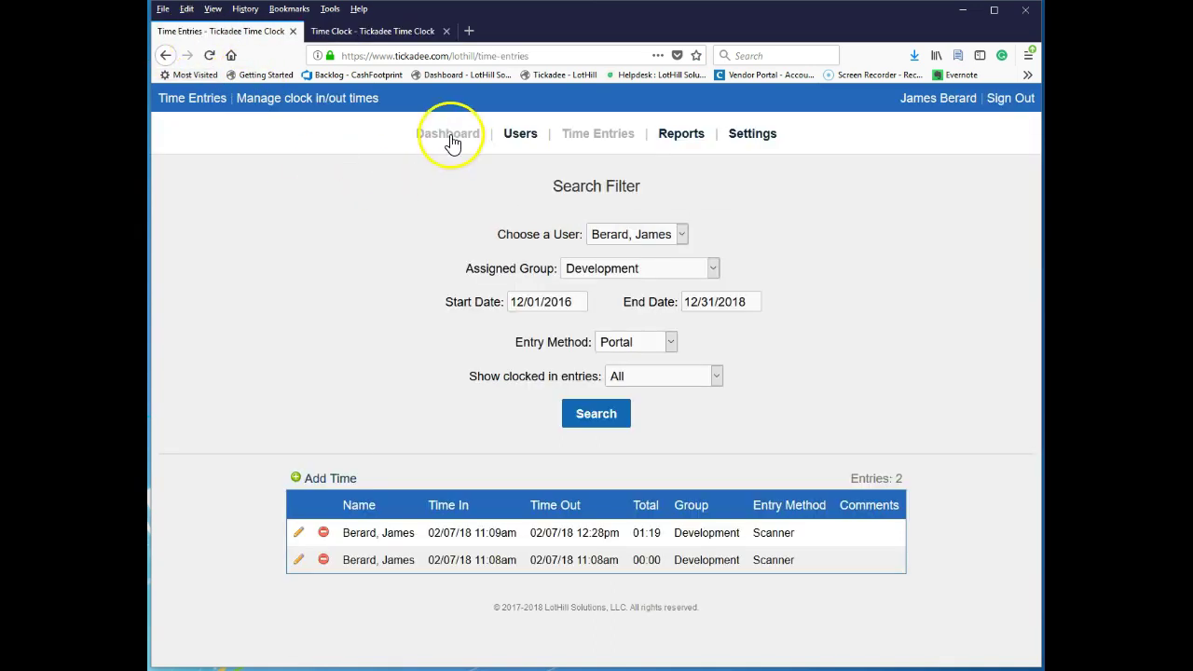
left_click(450, 138)
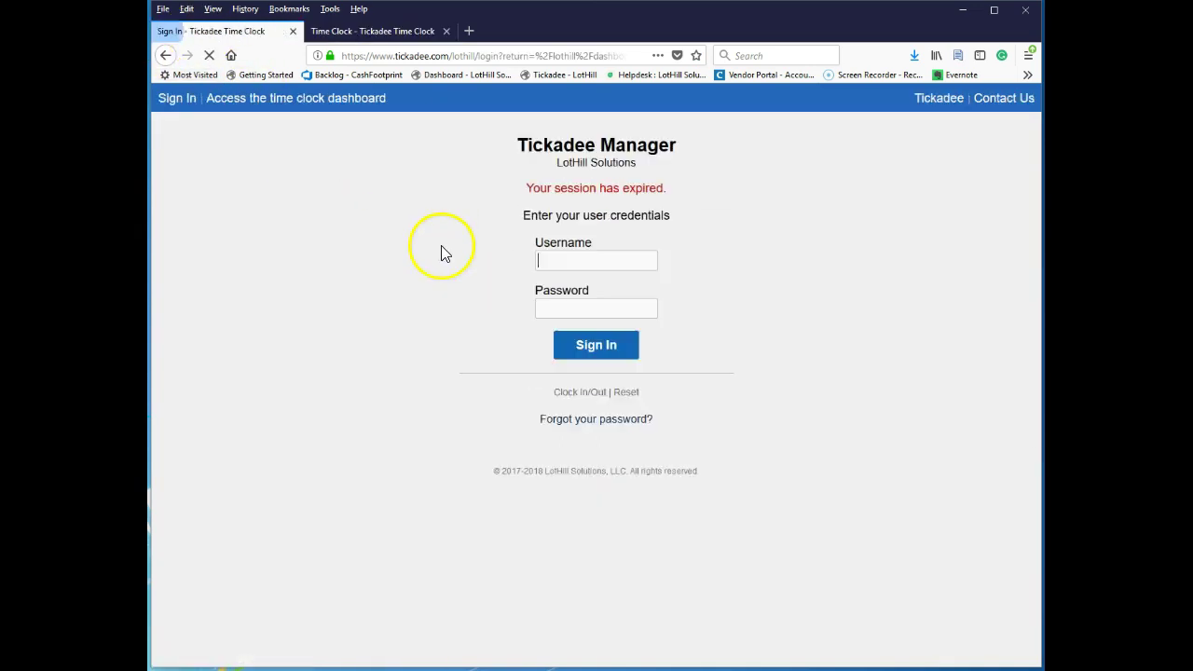
left_click(631, 261)
left_click(612, 280)
left_click(606, 311)
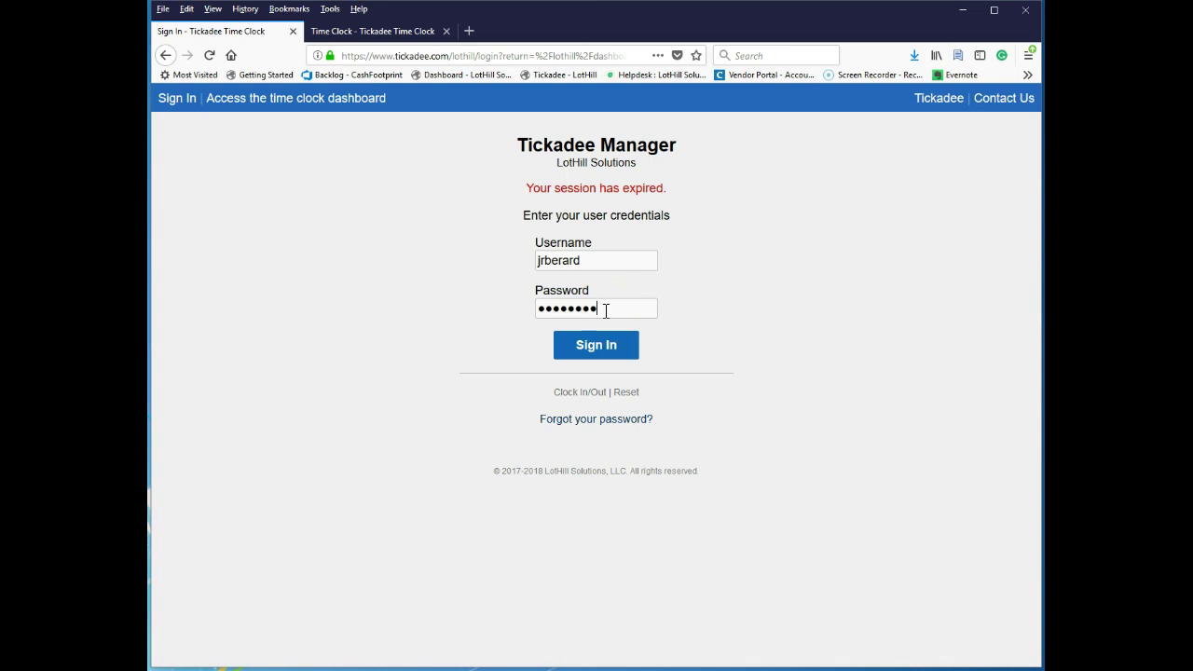
key("Return")
left_click(580, 142)
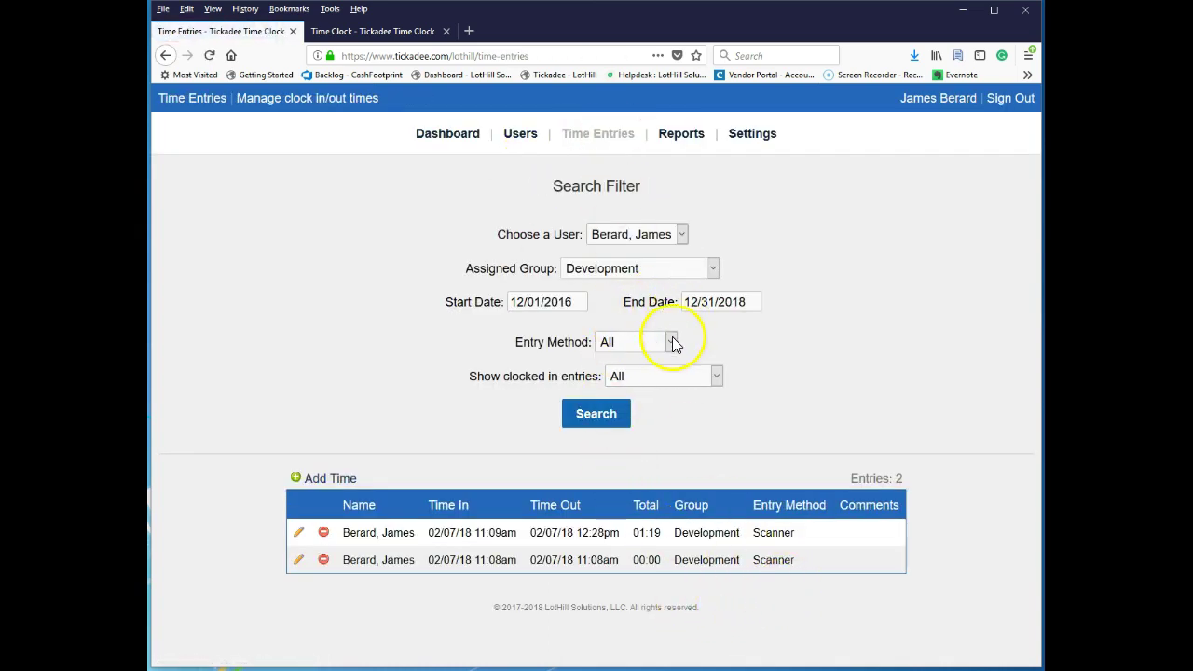
Set Assigned Group to All, search, and scroll through the 72 listed entries.
left_click(667, 269)
left_click(698, 287)
left_click(601, 410)
scroll(698, 410, "down", 5)
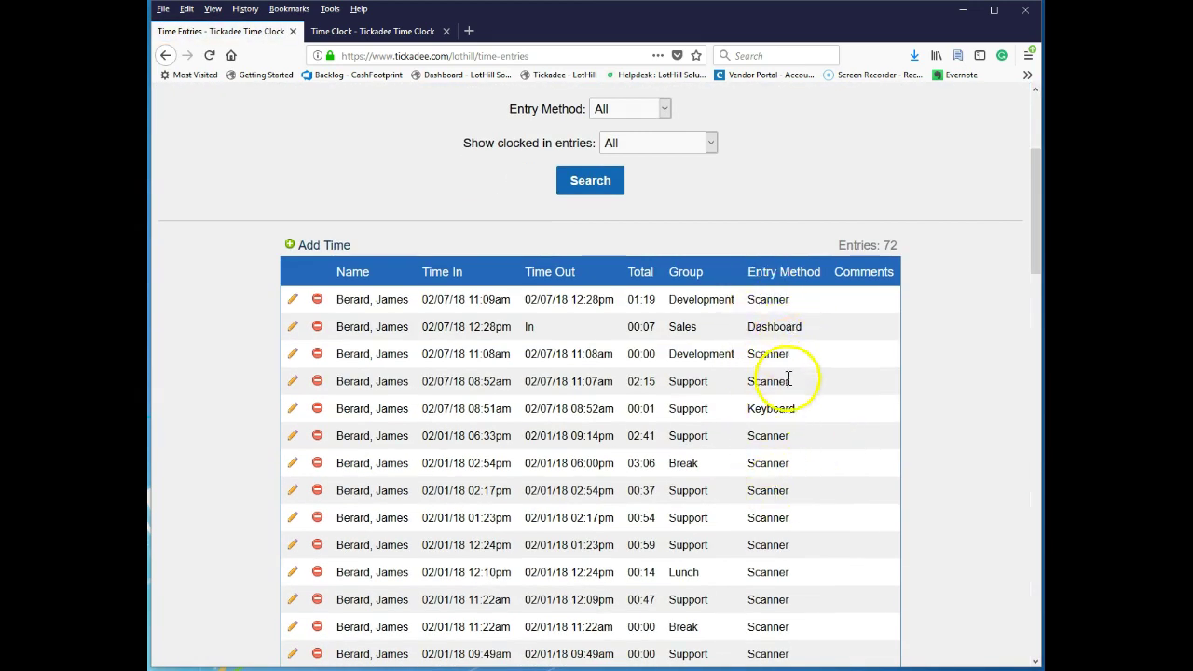
scroll(913, 452, "down", 5)
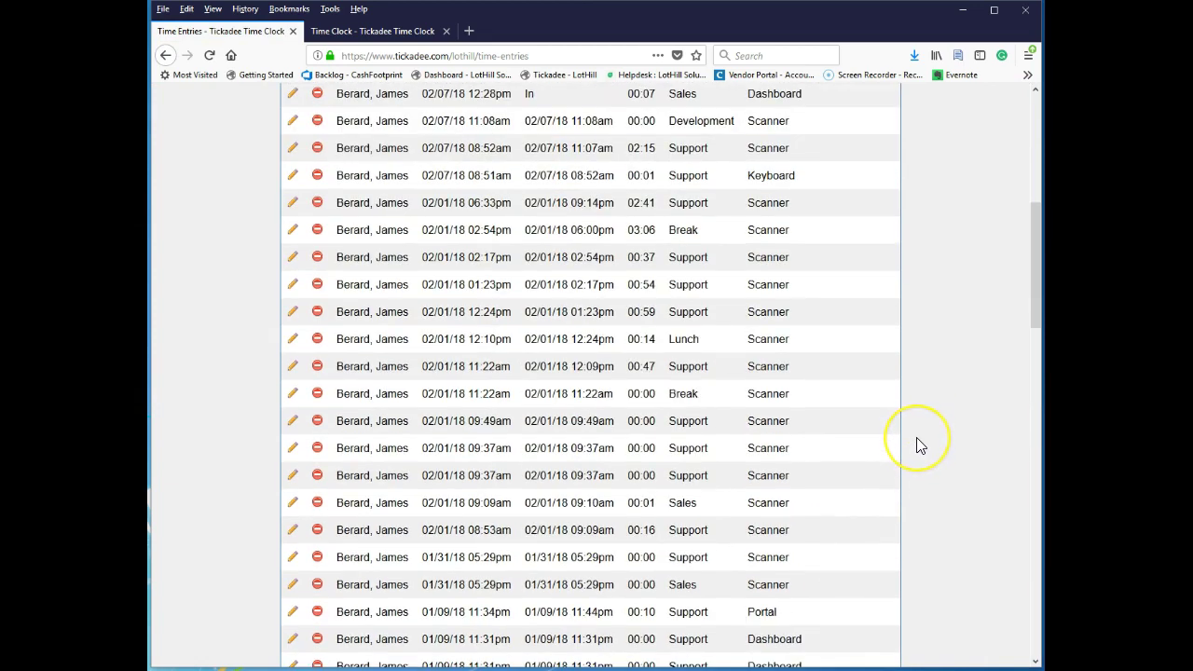
scroll(917, 445, "down", 20)
scroll(918, 445, "down", 3)
scroll(918, 445, "up", 20)
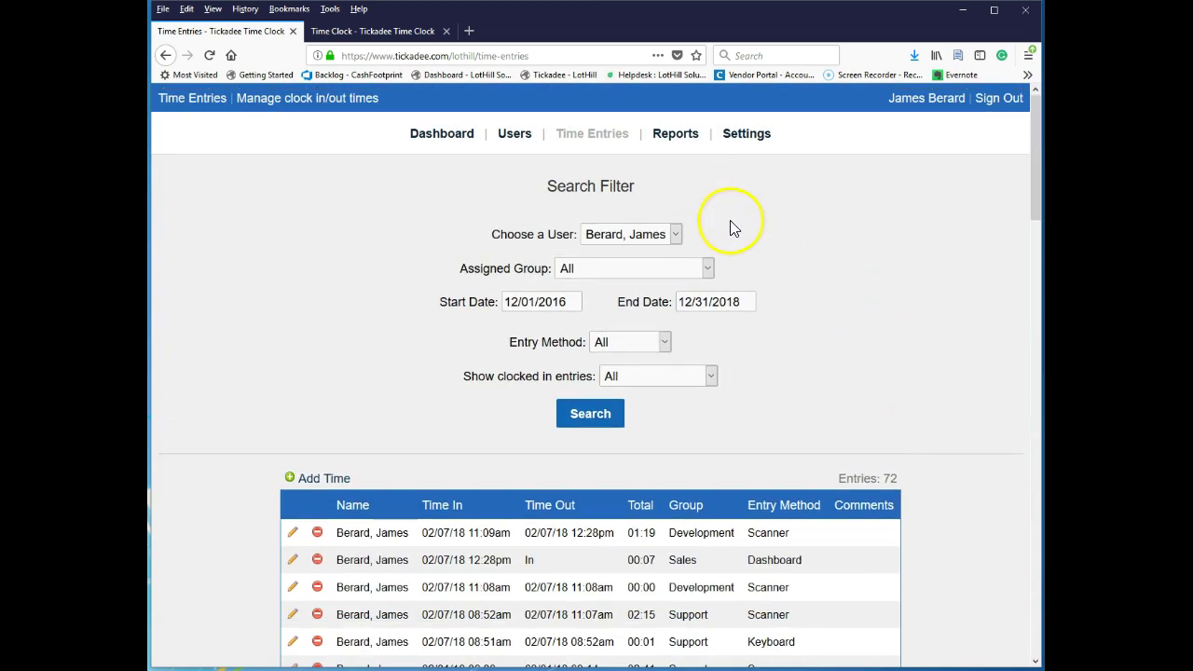
Leave the Show clocked in entries filter at All and rerun the search.
left_click(647, 381)
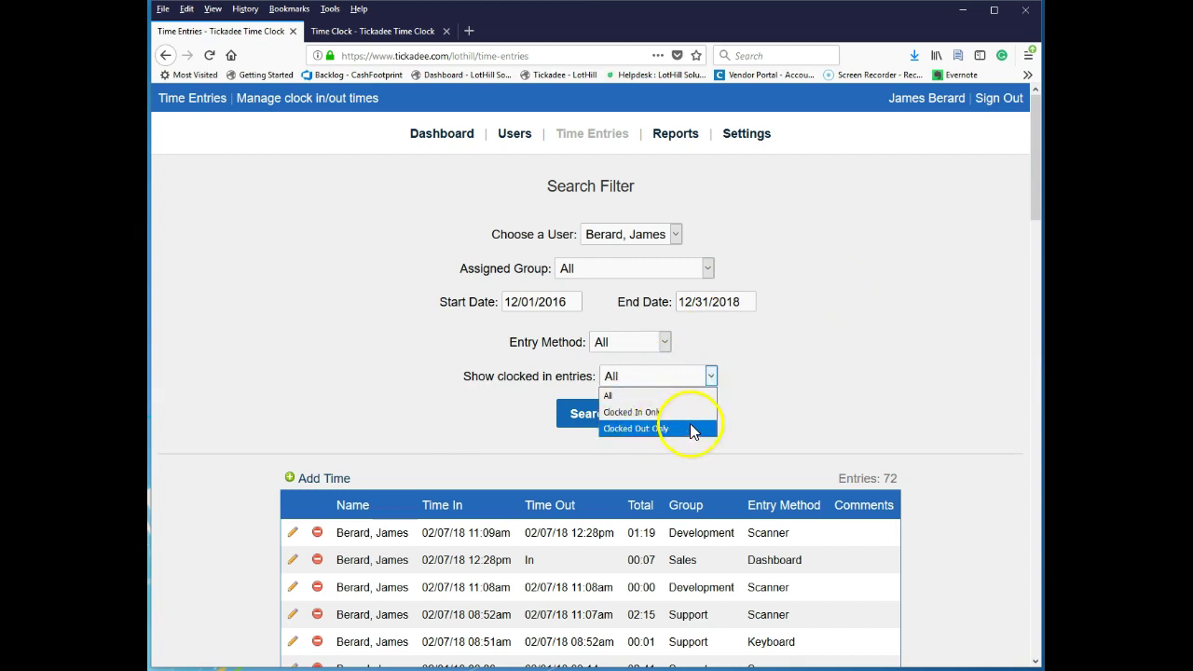
left_click(913, 384)
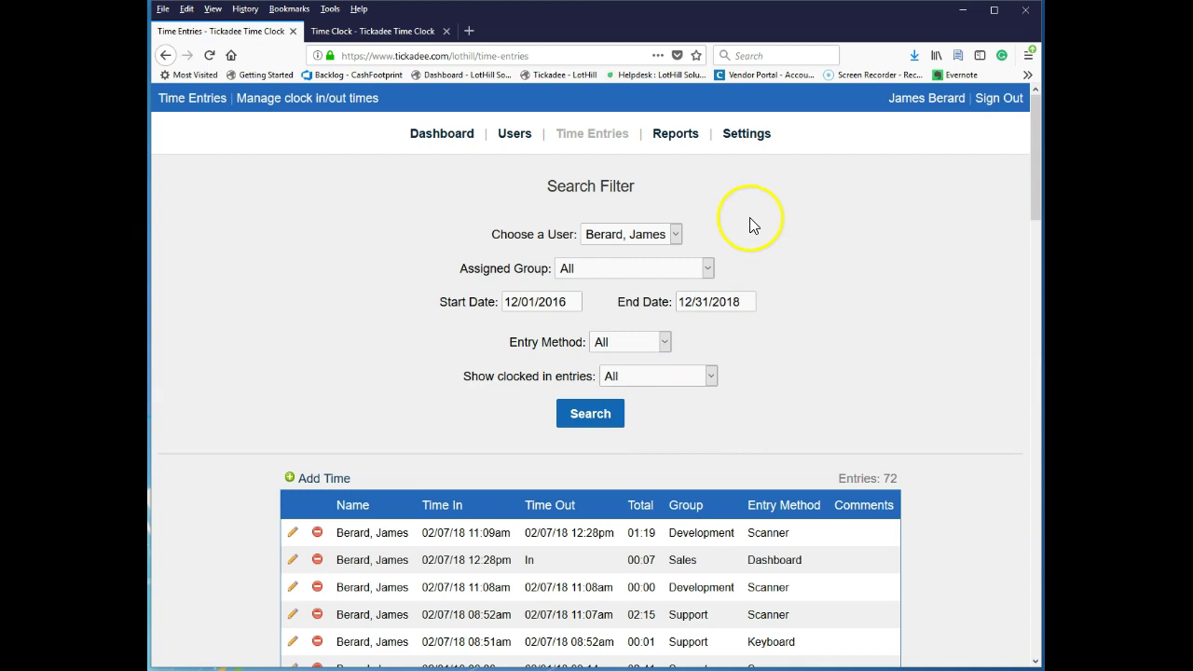
left_click(587, 412)
Preview the Who's Here and User List reports, then open Timesheet Report options.
left_click(673, 138)
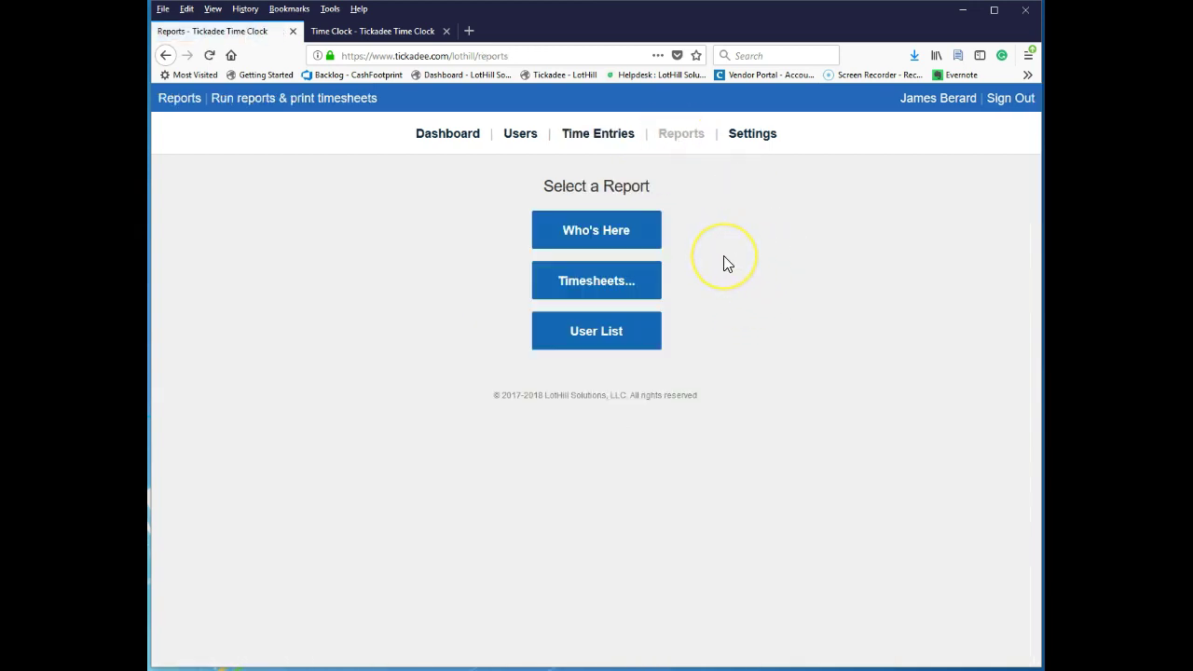
left_click(638, 234)
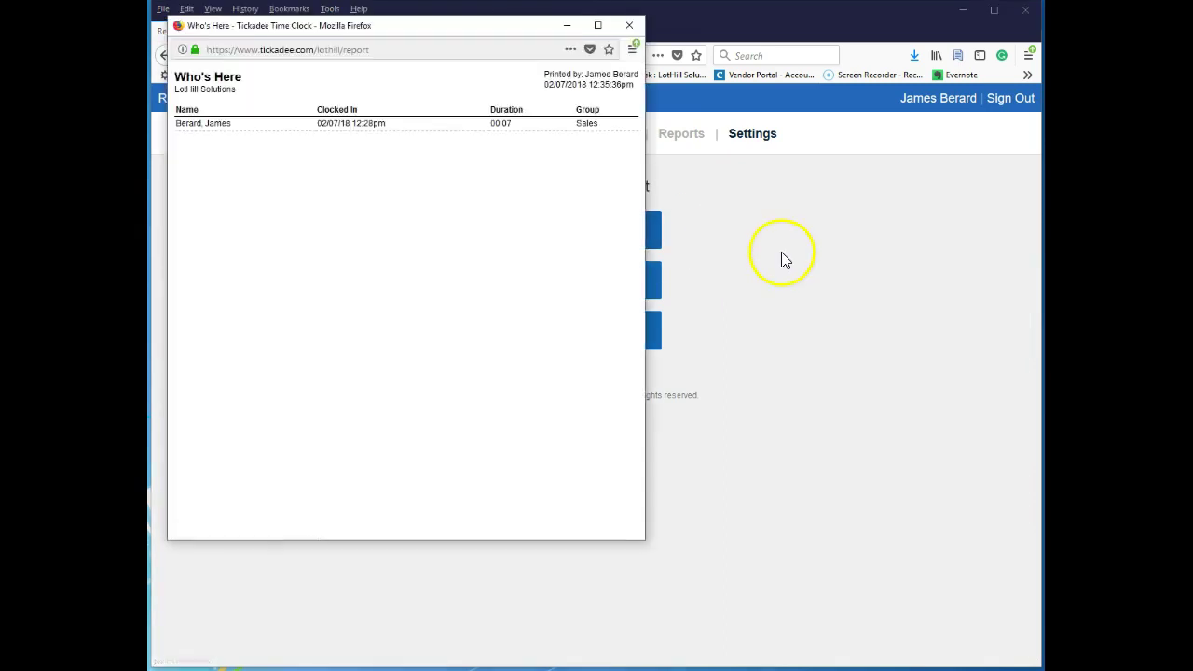
left_click(629, 26)
left_click(607, 339)
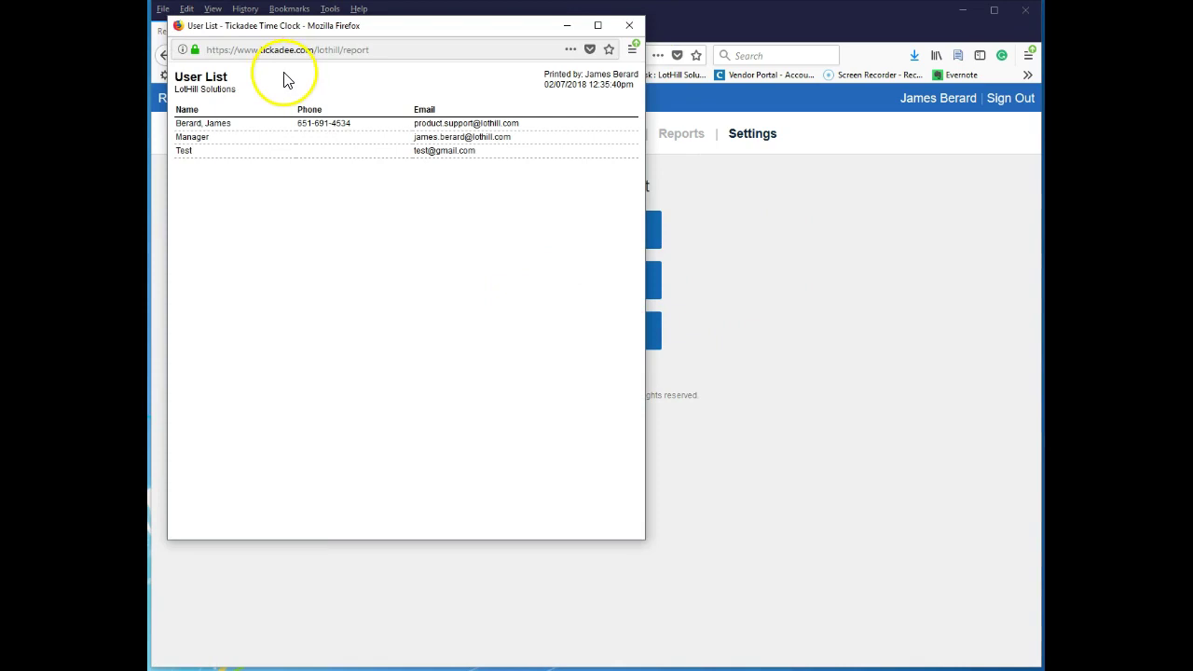
left_click(629, 25)
left_click(572, 288)
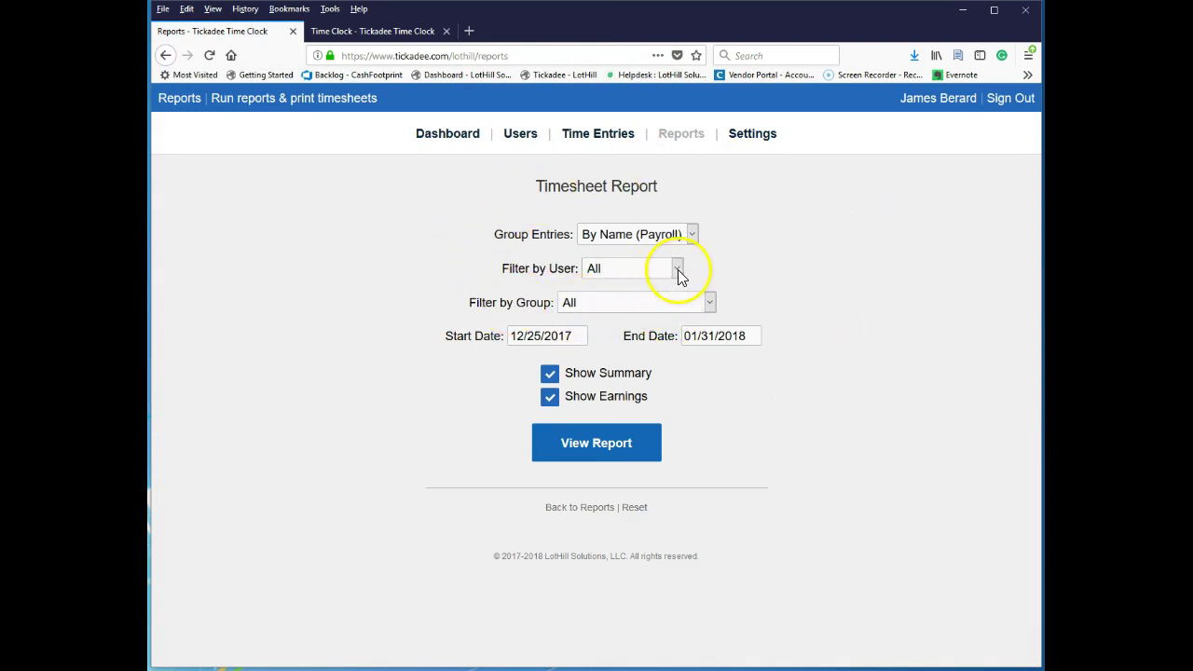
Untick the first user's Allow View Reports, save the profile, and check the Reports page.
left_click(524, 135)
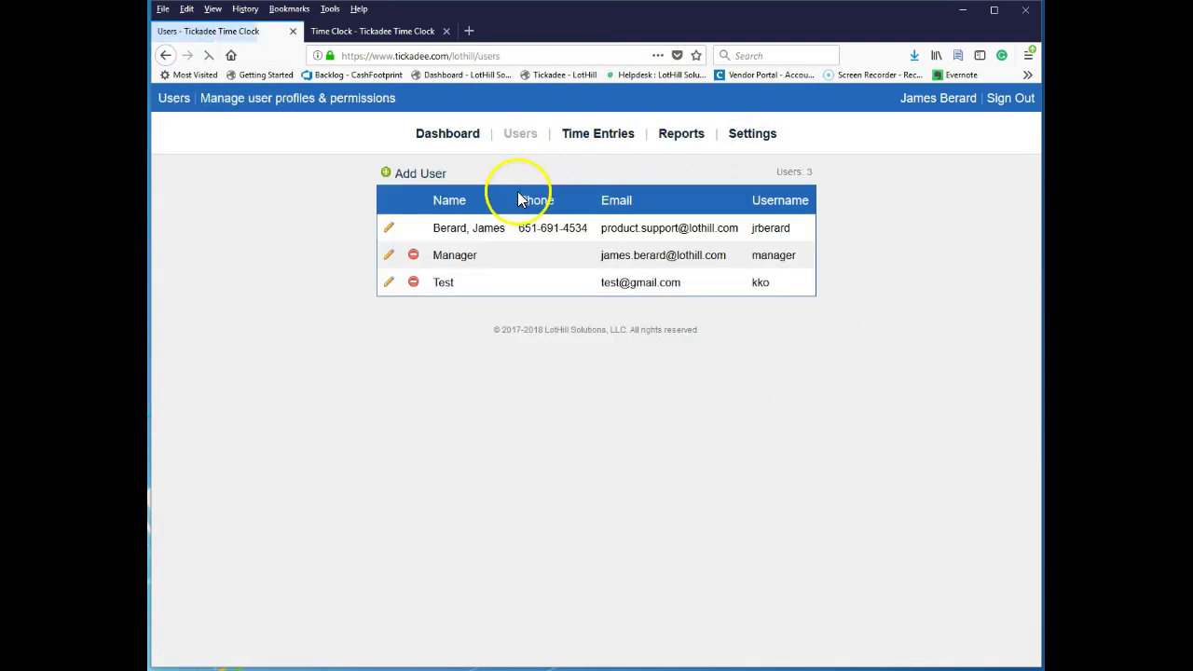
left_click(391, 229)
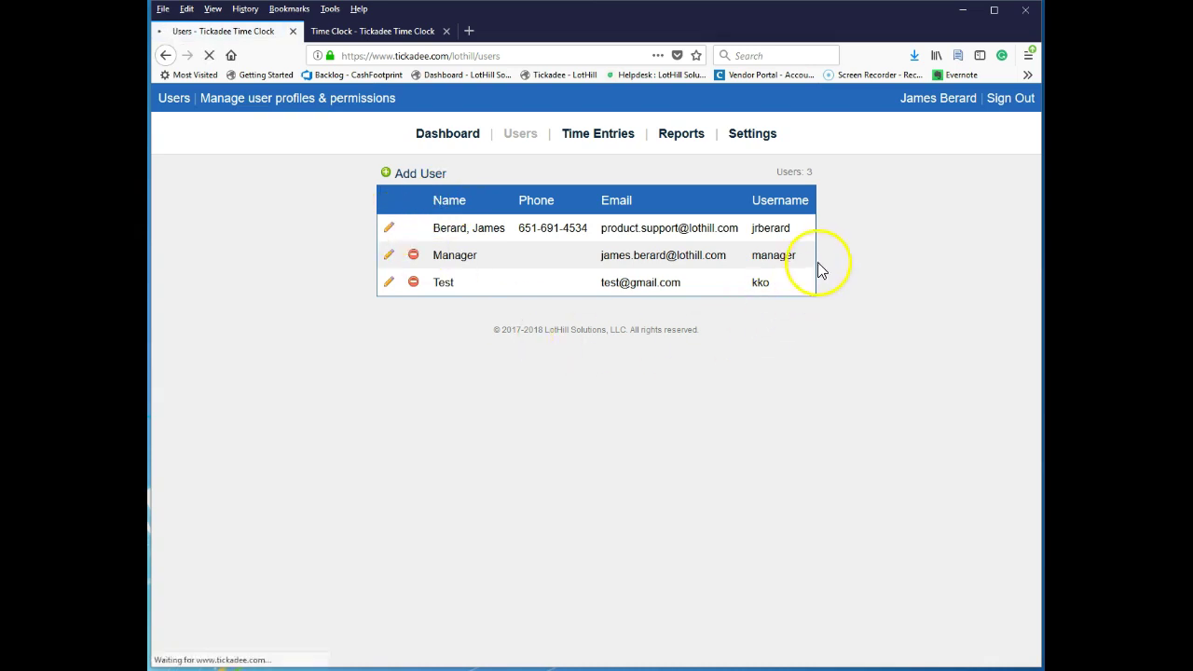
left_click(703, 326)
scroll(752, 521, "down", 5)
left_click(556, 570)
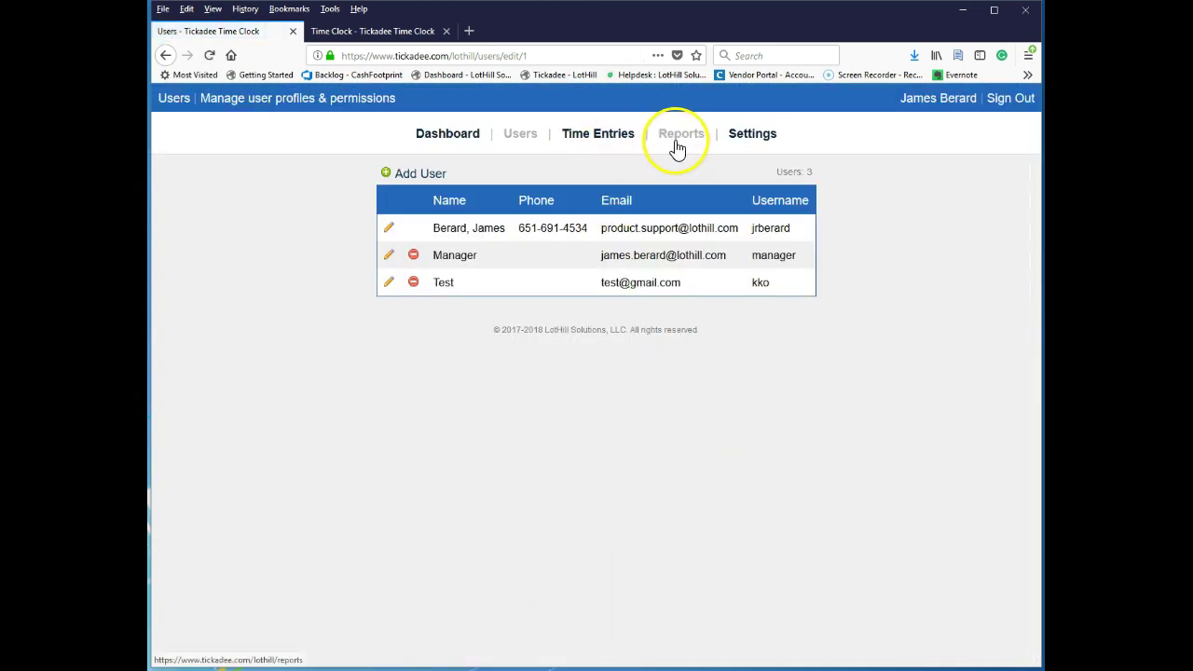
left_click(678, 145)
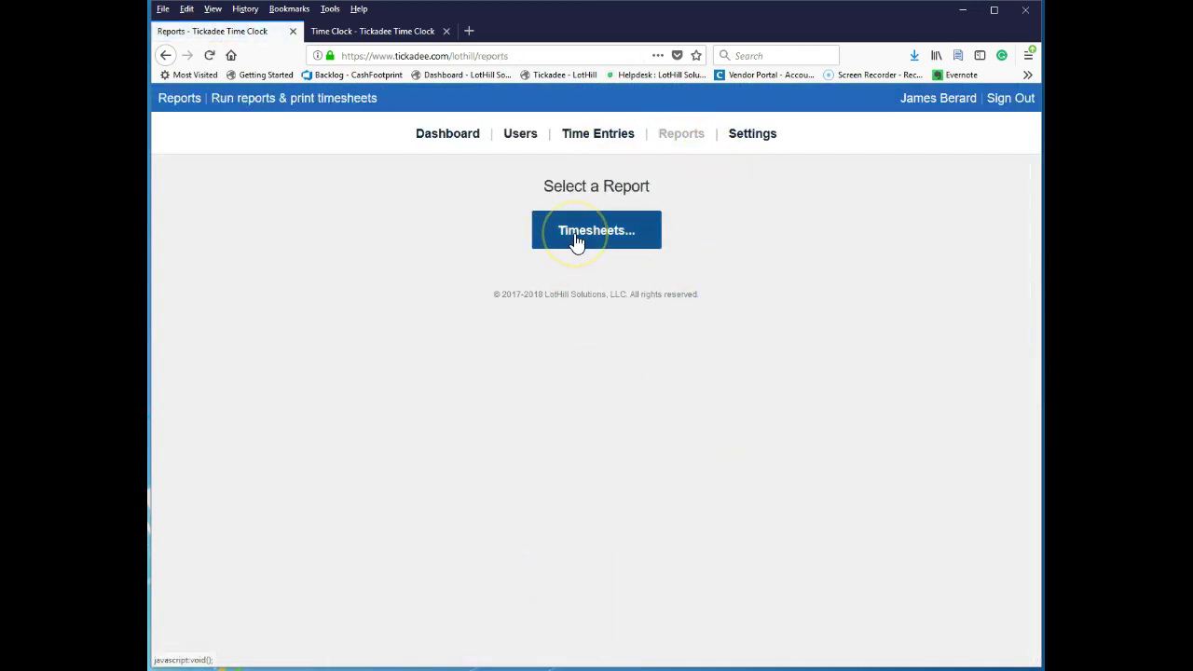
Untick the same user's Allow View Timesheet, save, and recheck the available reports.
left_click(515, 139)
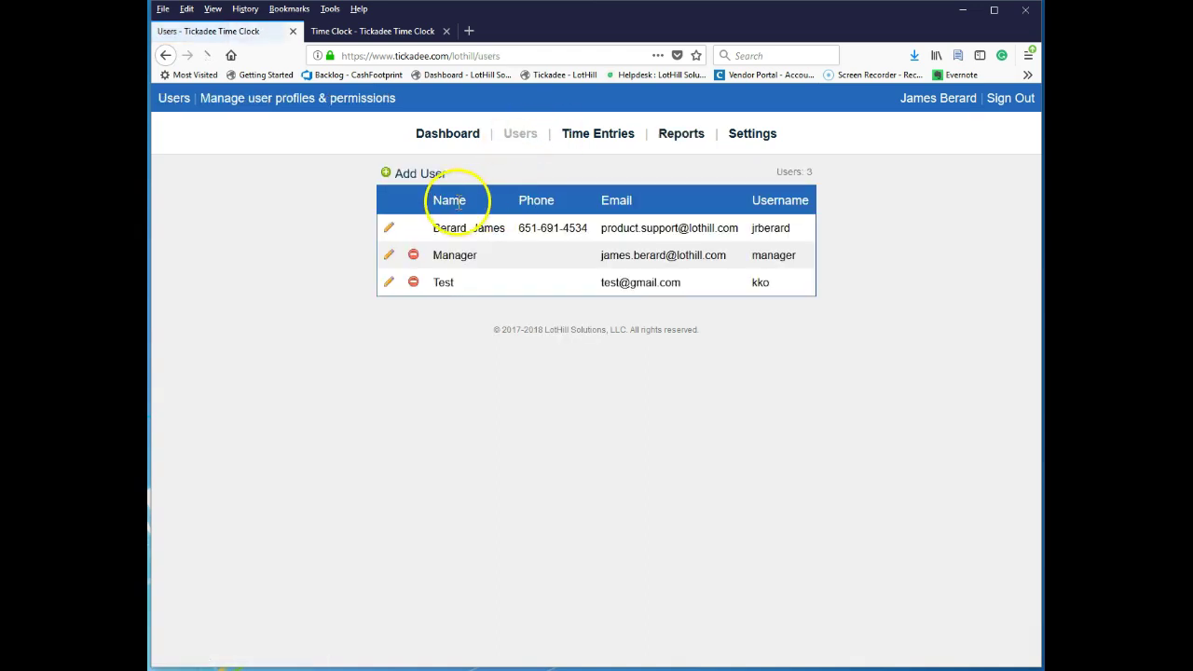
left_click(390, 231)
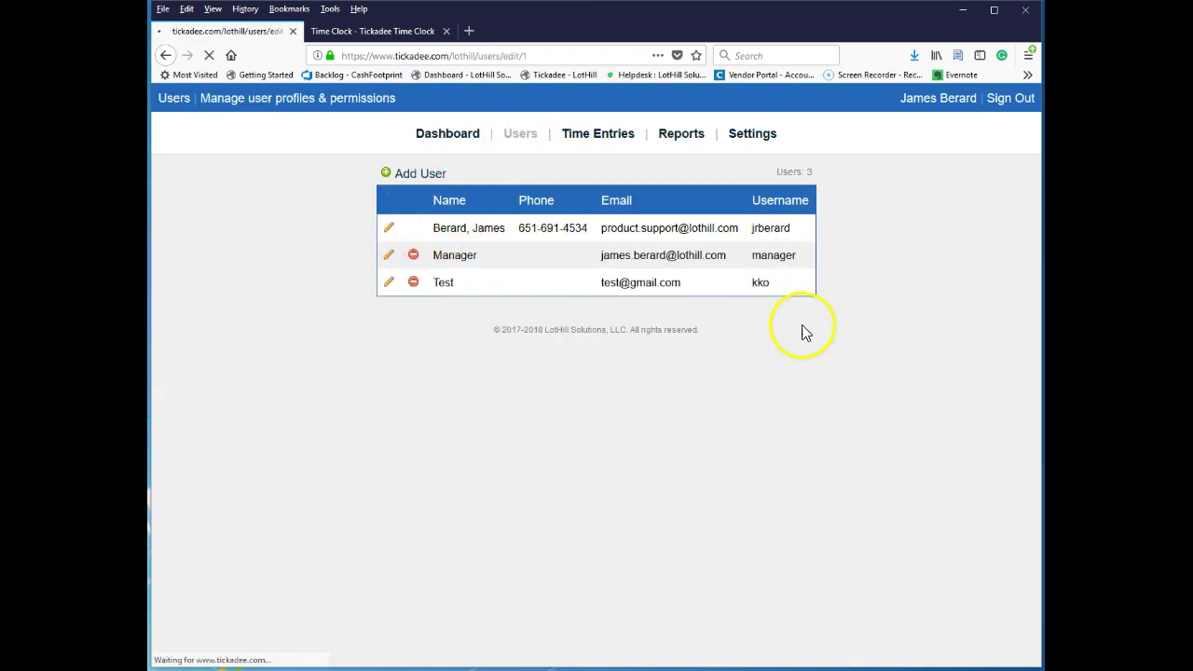
left_click(724, 305)
scroll(923, 386, "down", 5)
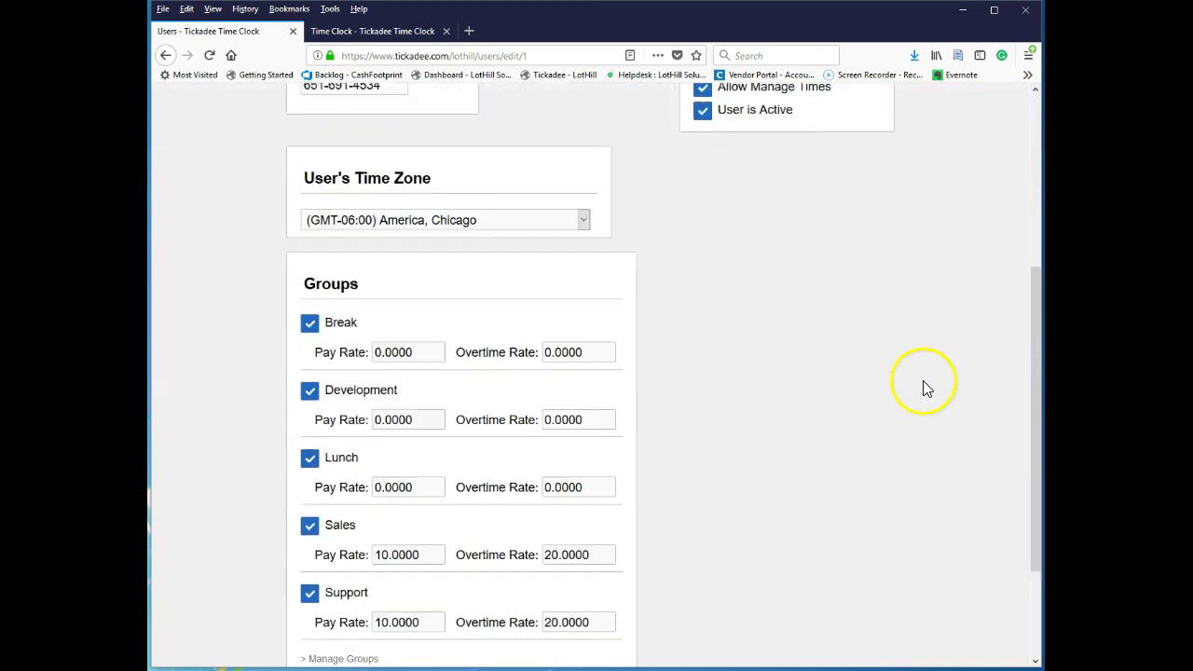
left_click(551, 570)
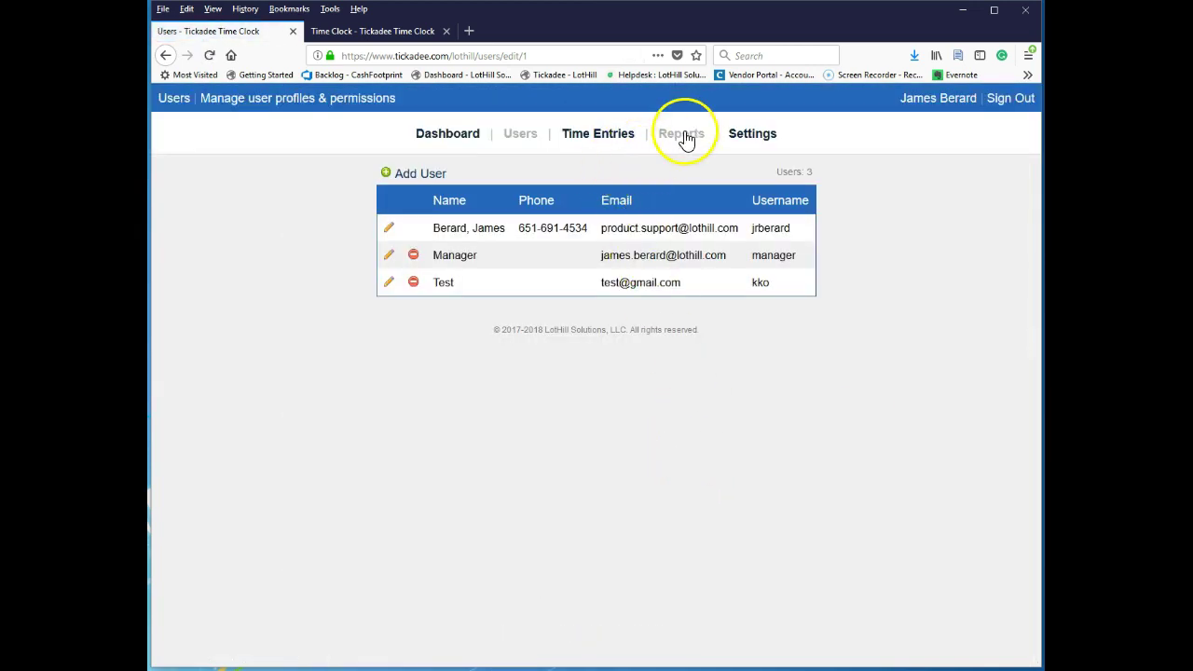
left_click(681, 136)
Preview the My Timesheet payroll report with grouping kept By Name (Payroll).
left_click(589, 241)
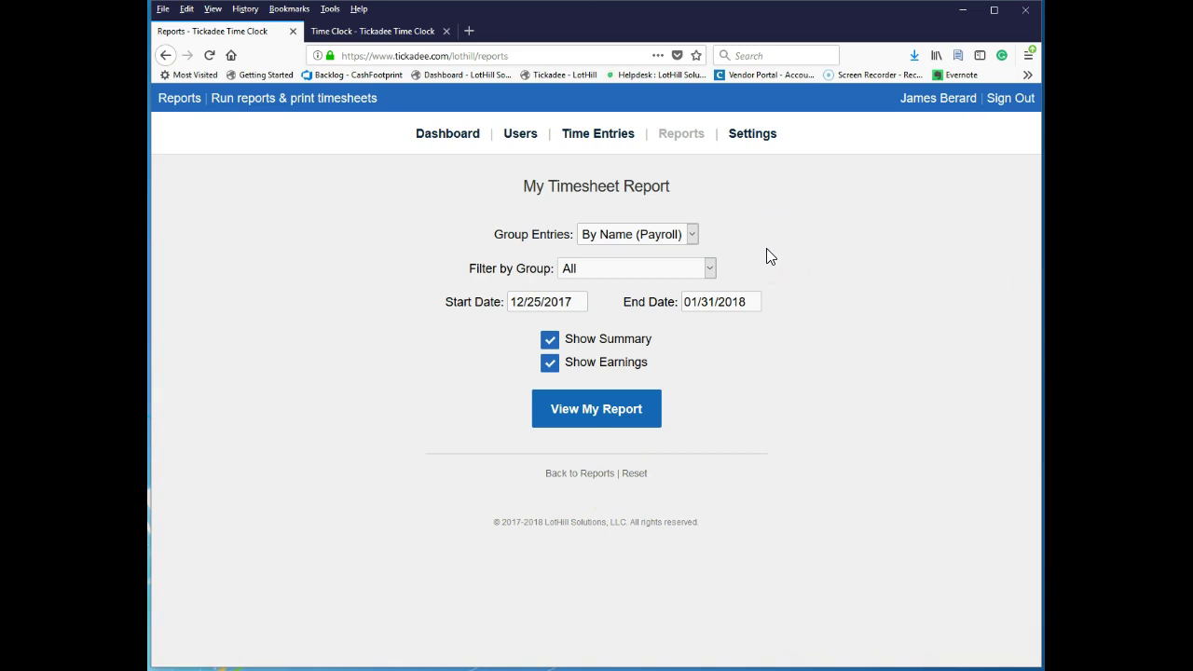
left_click(671, 234)
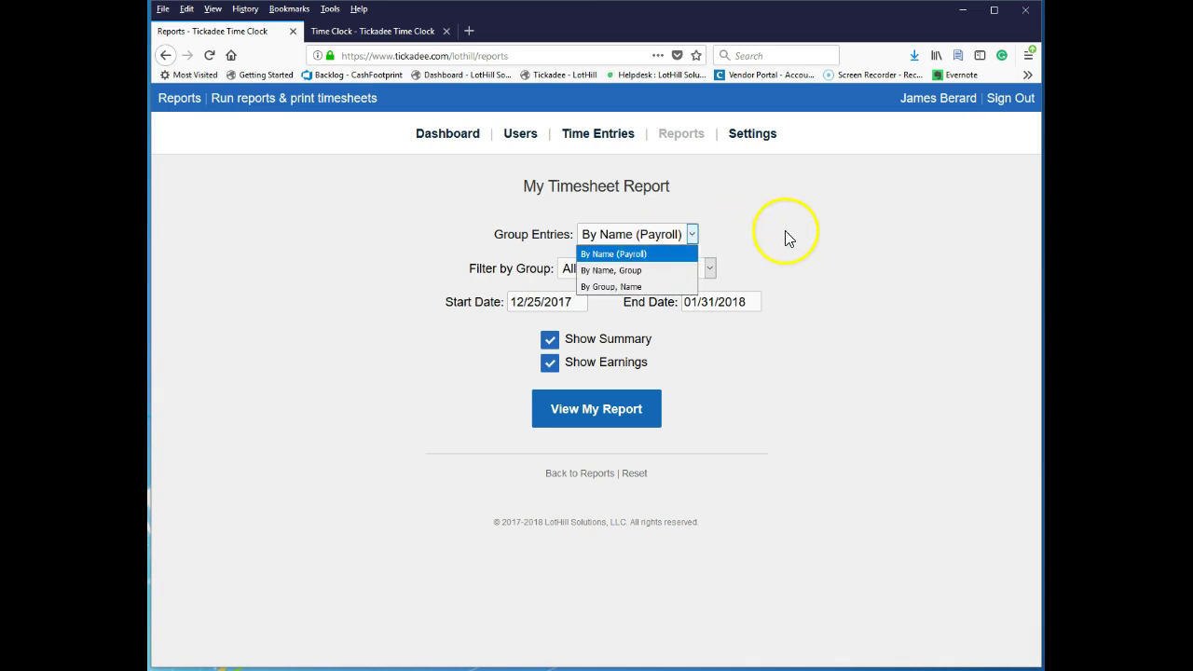
left_click(745, 242)
left_click(607, 413)
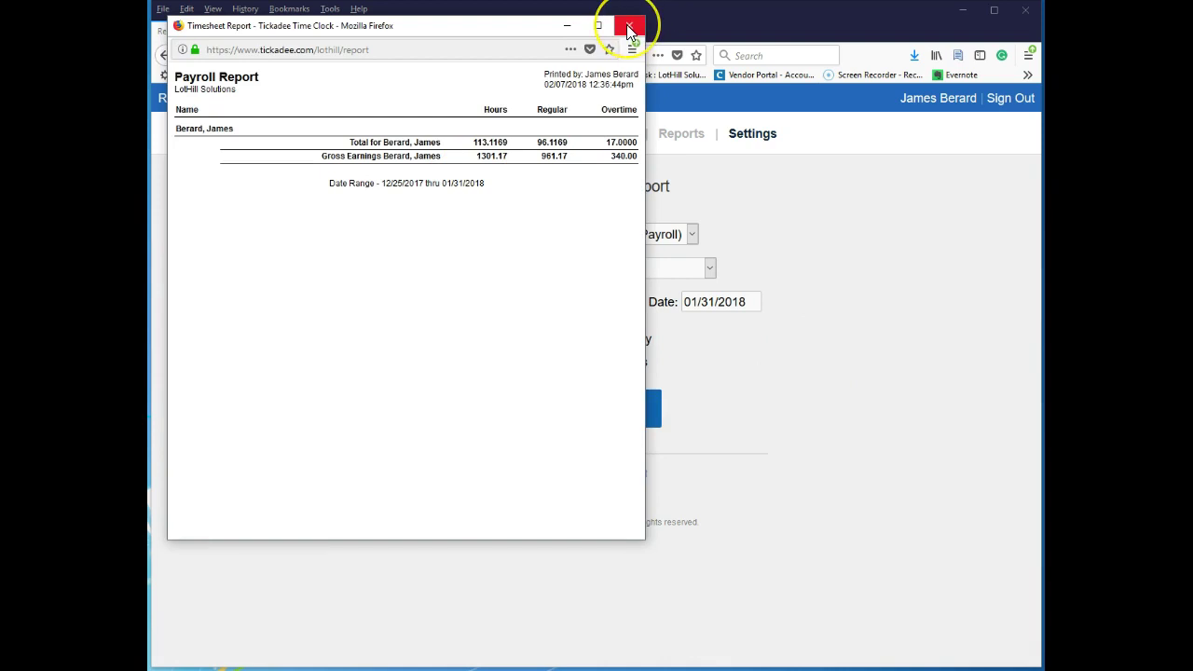
left_click(629, 28)
Untick Show Summary and preview the detailed payroll report down to its totals, twice.
left_click(590, 343)
left_click(610, 415)
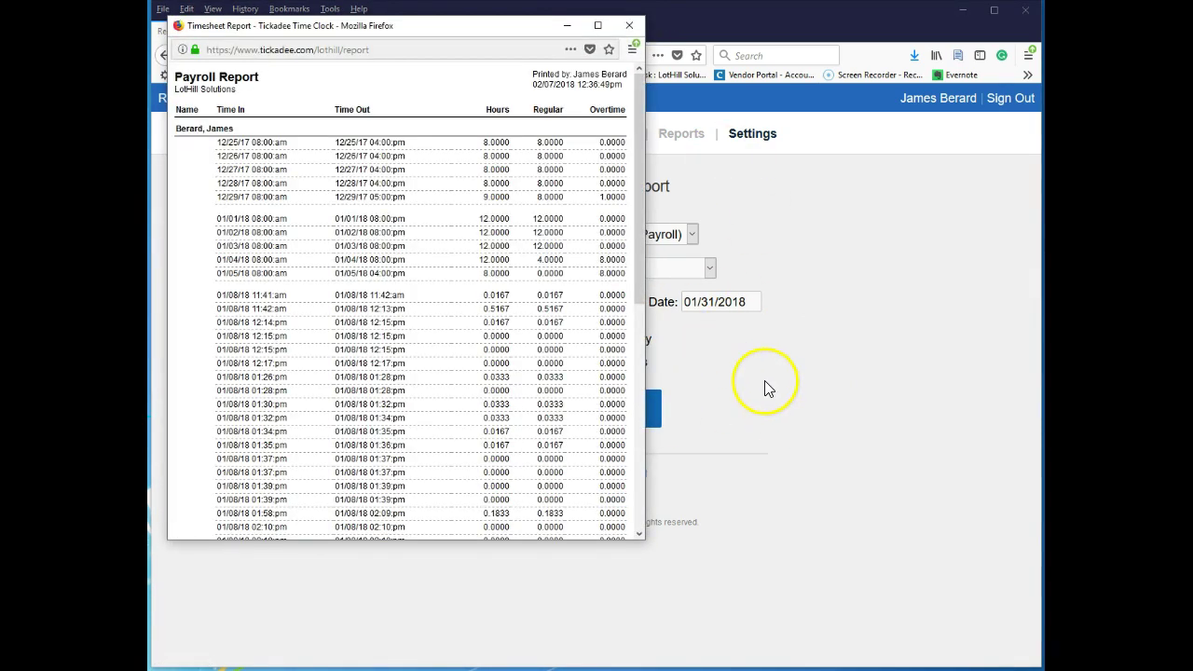
left_click_drag(644, 142, 652, 397)
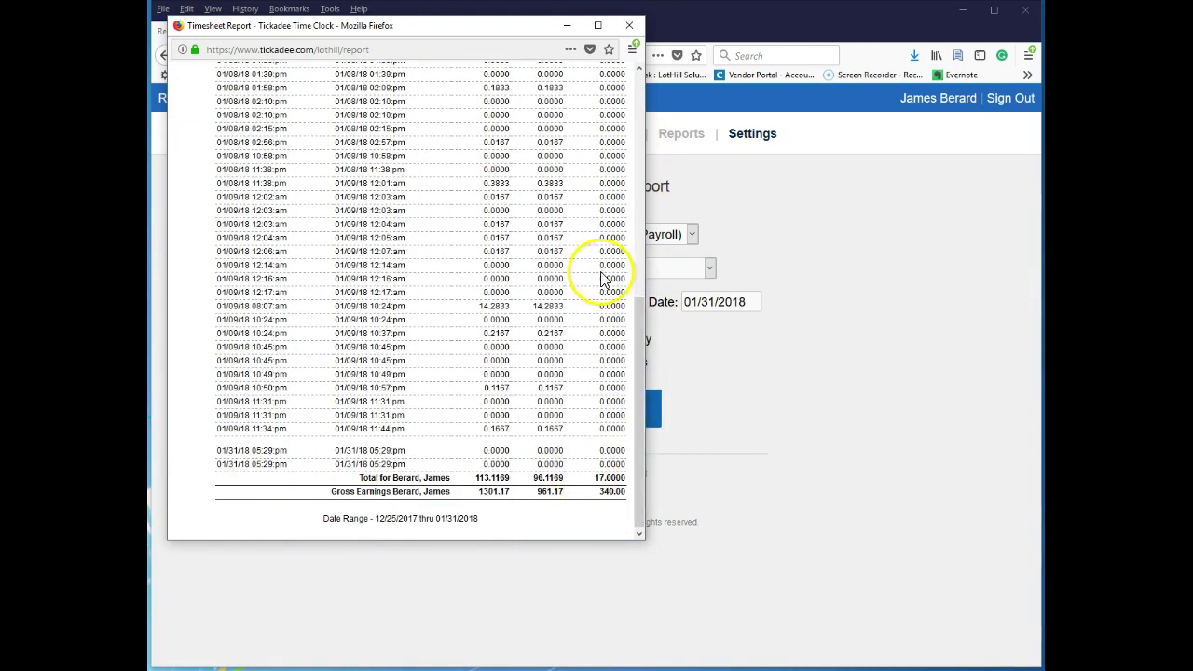
left_click(630, 26)
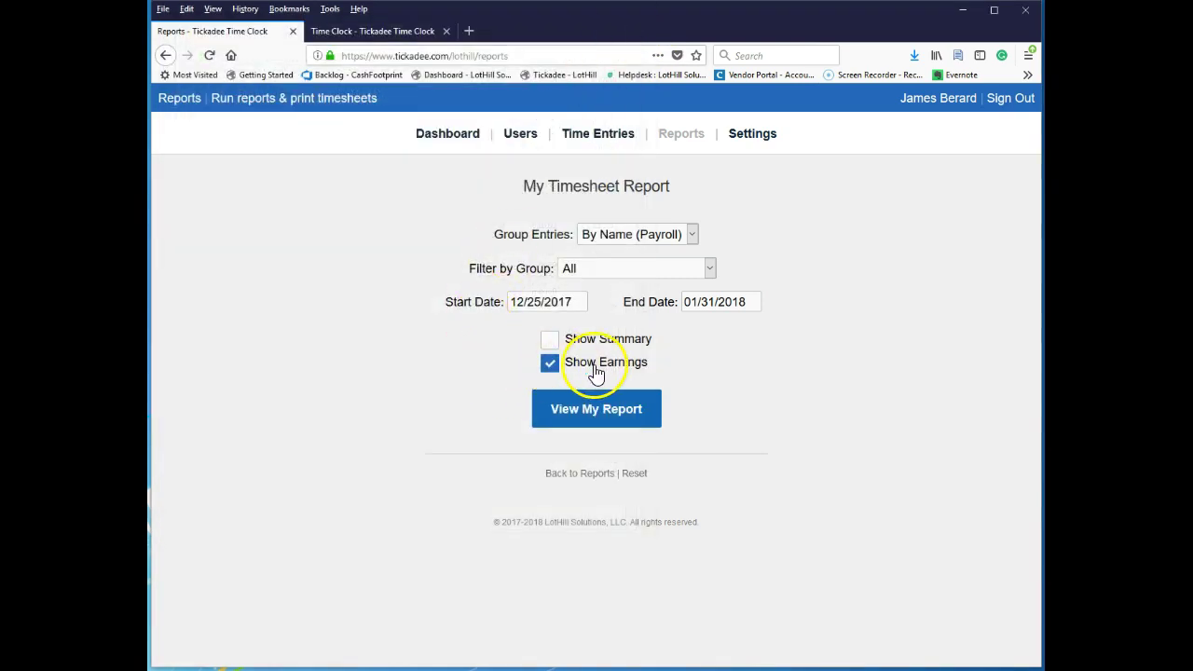
left_click(630, 419)
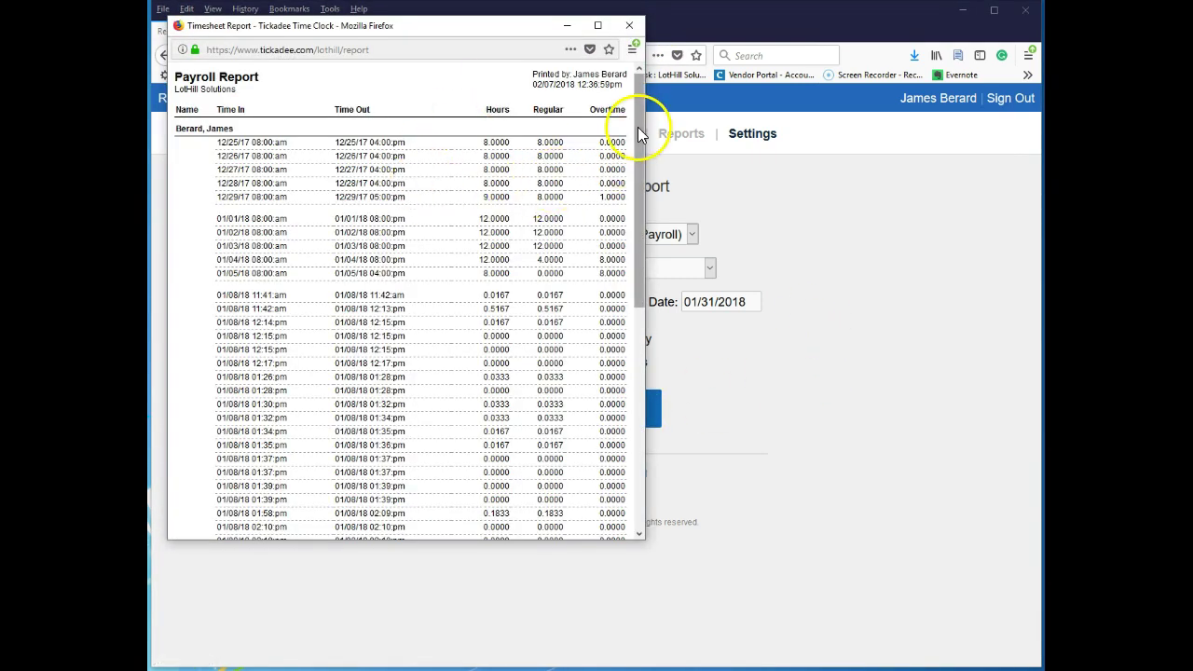
left_click_drag(638, 123, 611, 415)
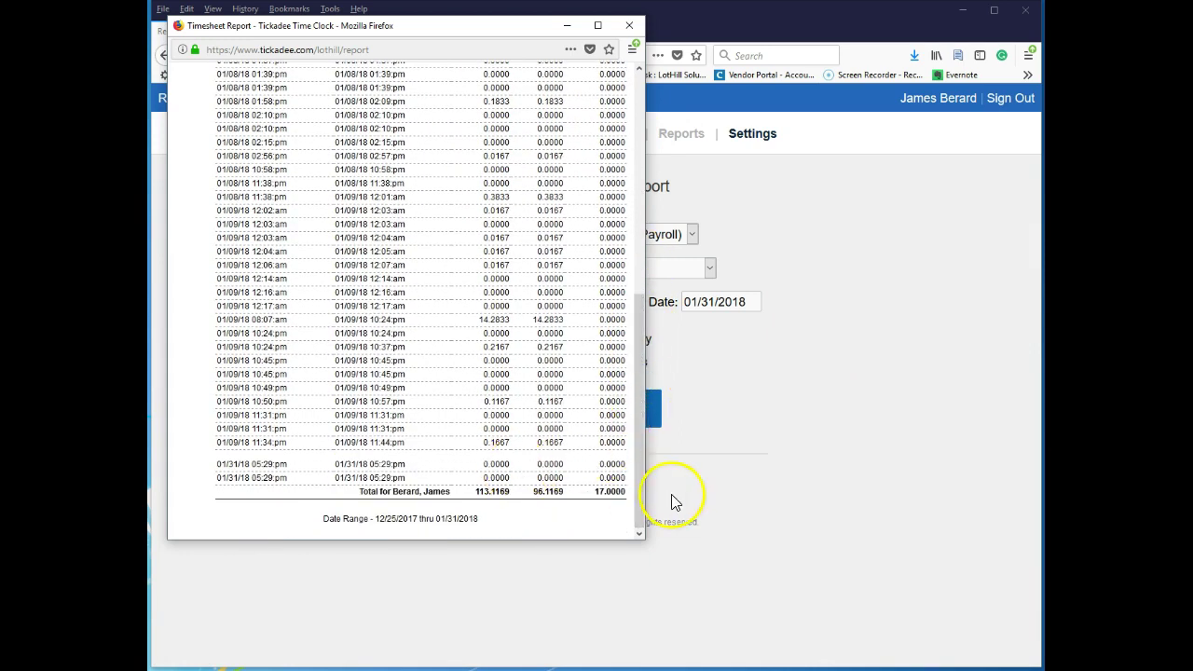
left_click(634, 28)
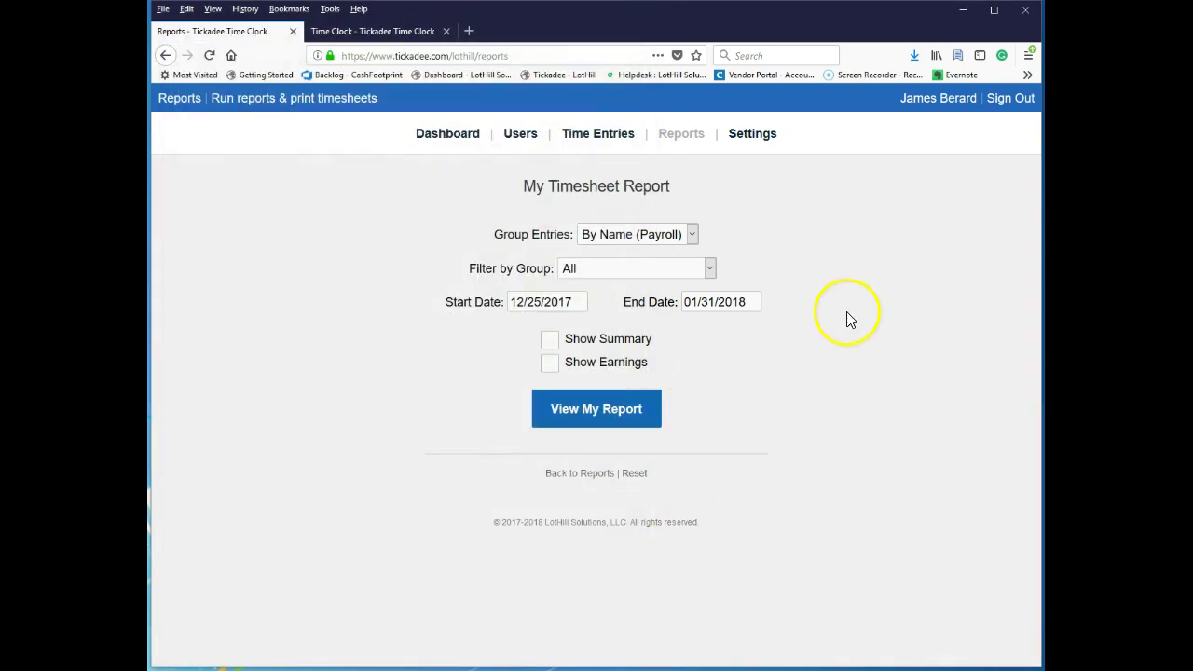
Group entries By Name, Group and review the Sales and Support totals (113.1169 hours).
left_click(614, 238)
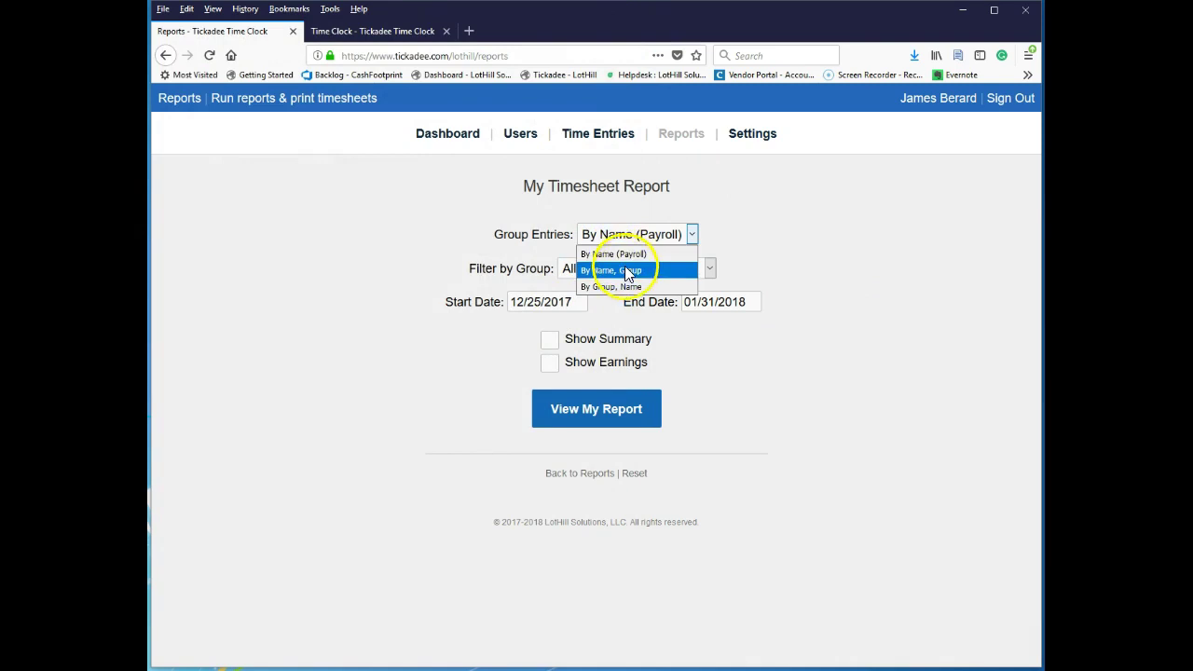
left_click(658, 270)
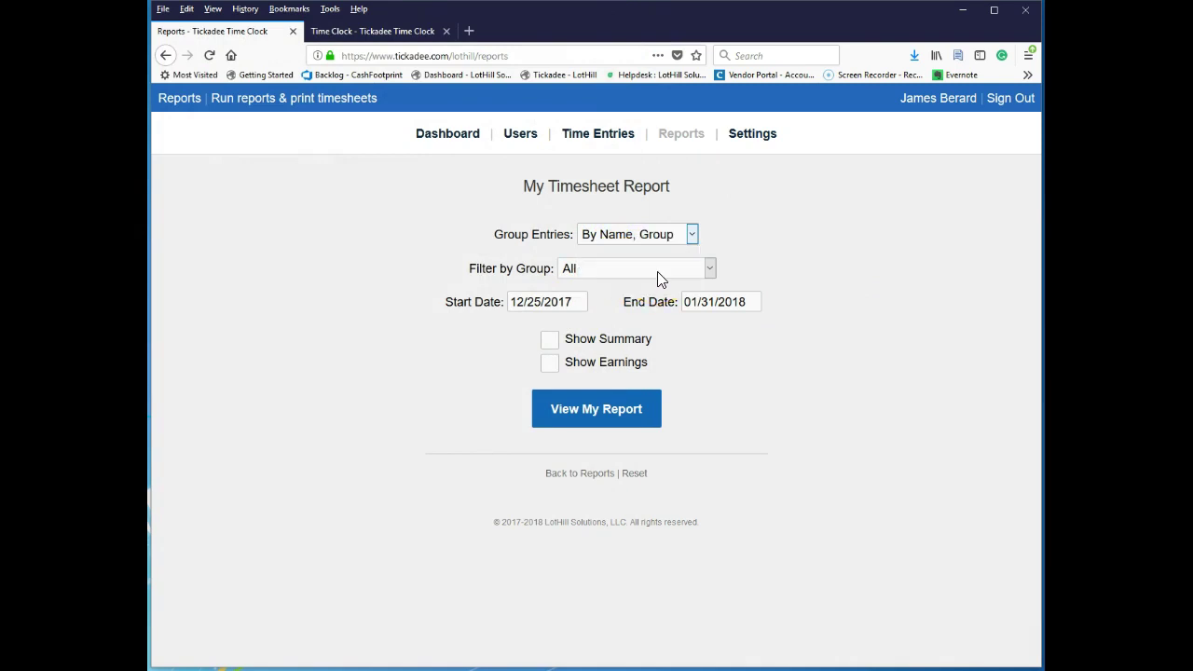
left_click(601, 418)
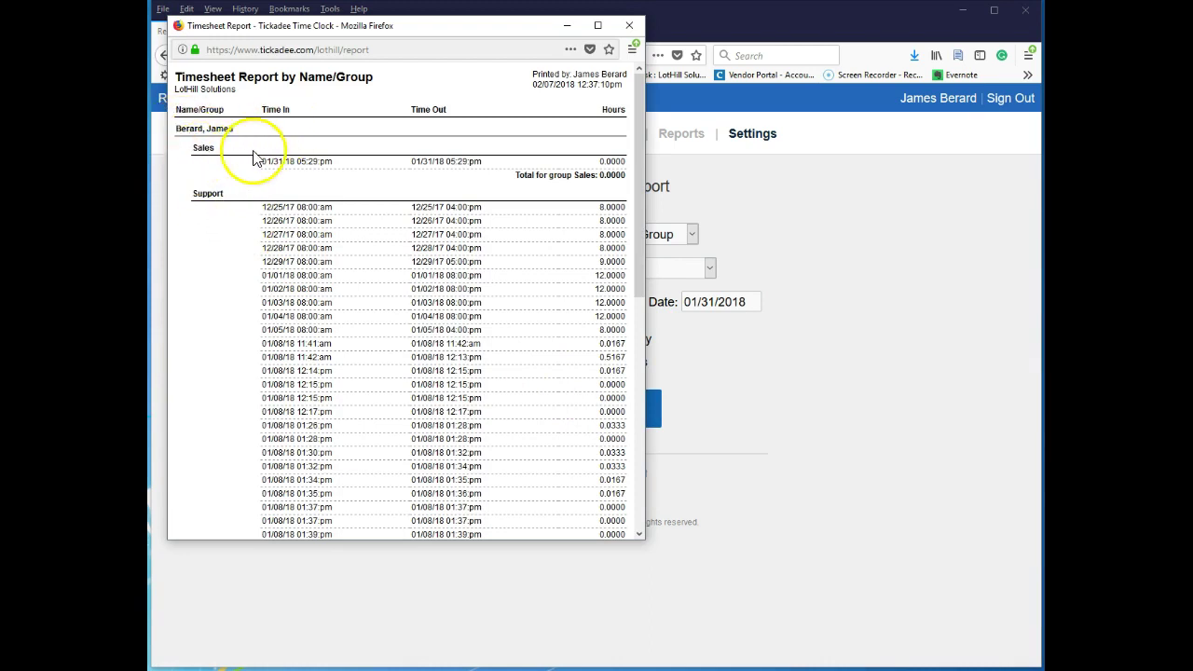
left_click_drag(557, 176, 625, 175)
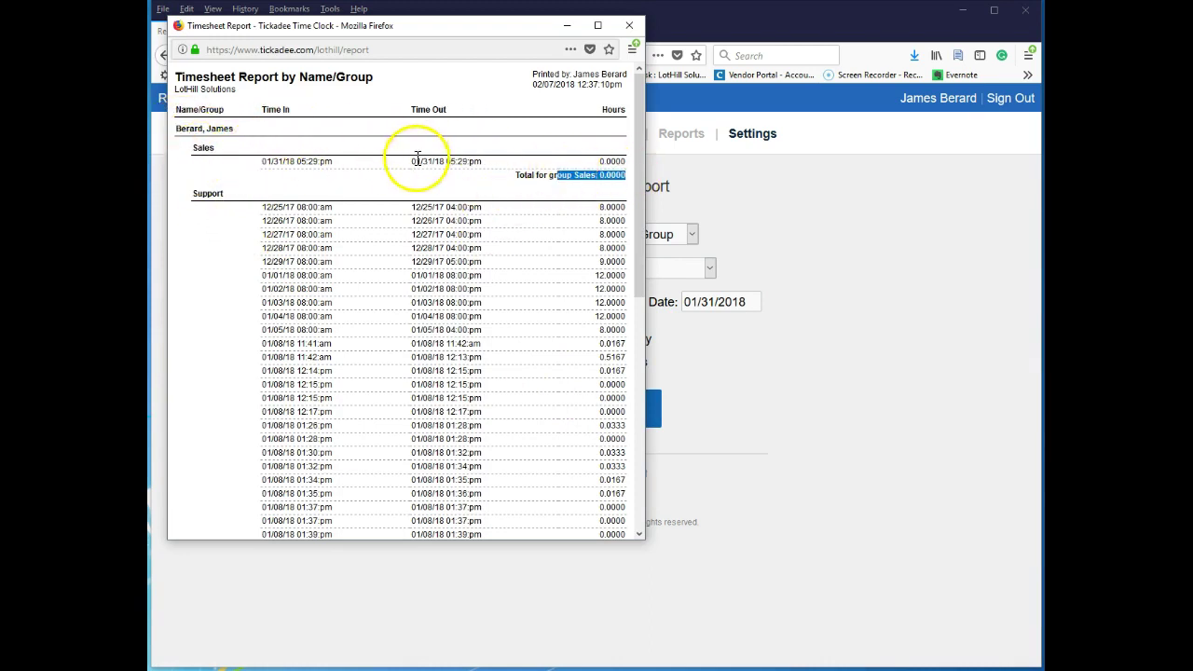
scroll(515, 386, "down", 6)
scroll(522, 400, "down", 3)
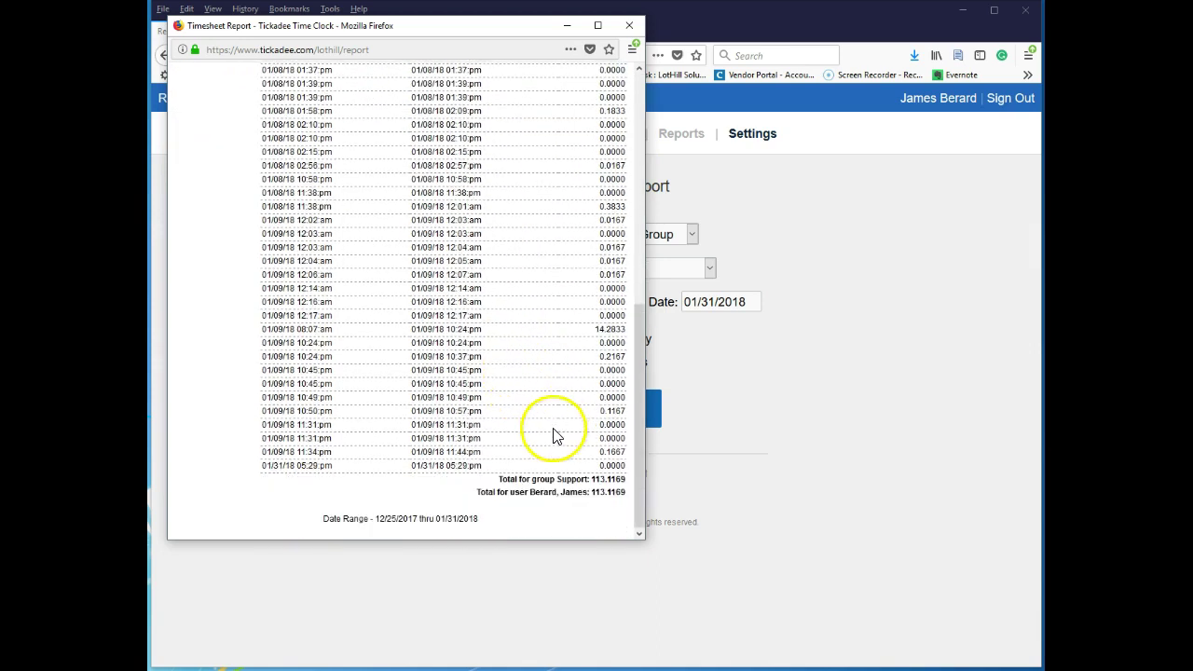
scroll(480, 398, "up", 8)
scroll(474, 392, "up", 2)
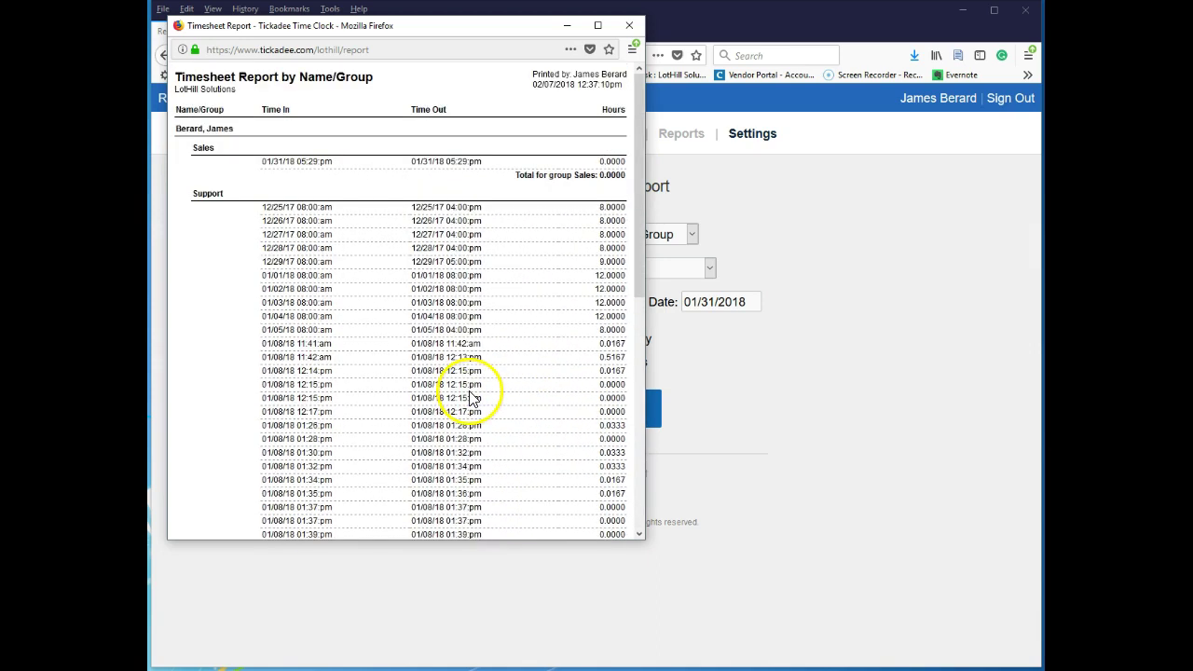
scroll(457, 373, "down", 8)
scroll(447, 357, "up", 8)
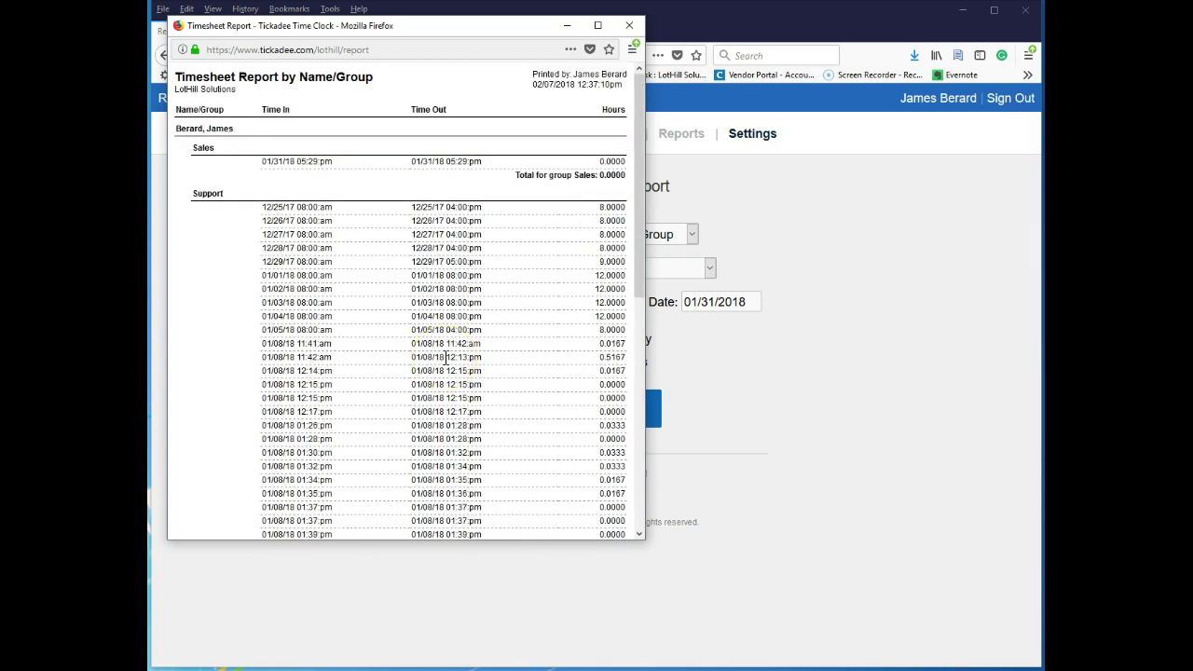
left_click(629, 27)
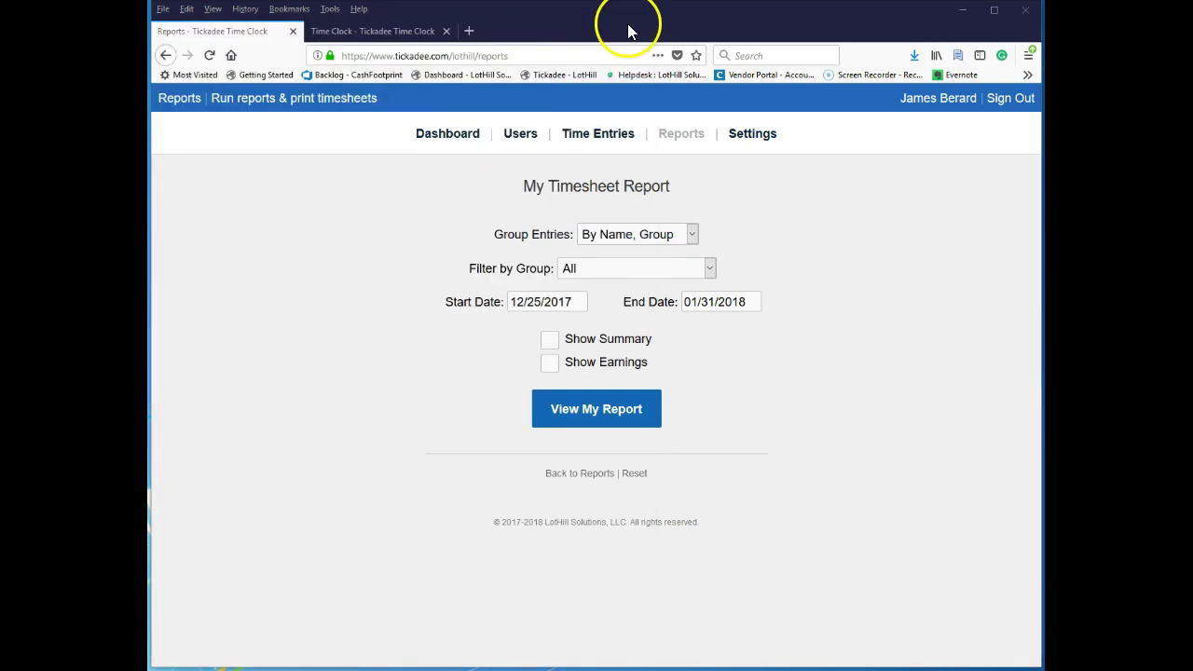
Change the report end date to 12/31/2018 and preview the longer-range report.
double_click(694, 300)
type("12")
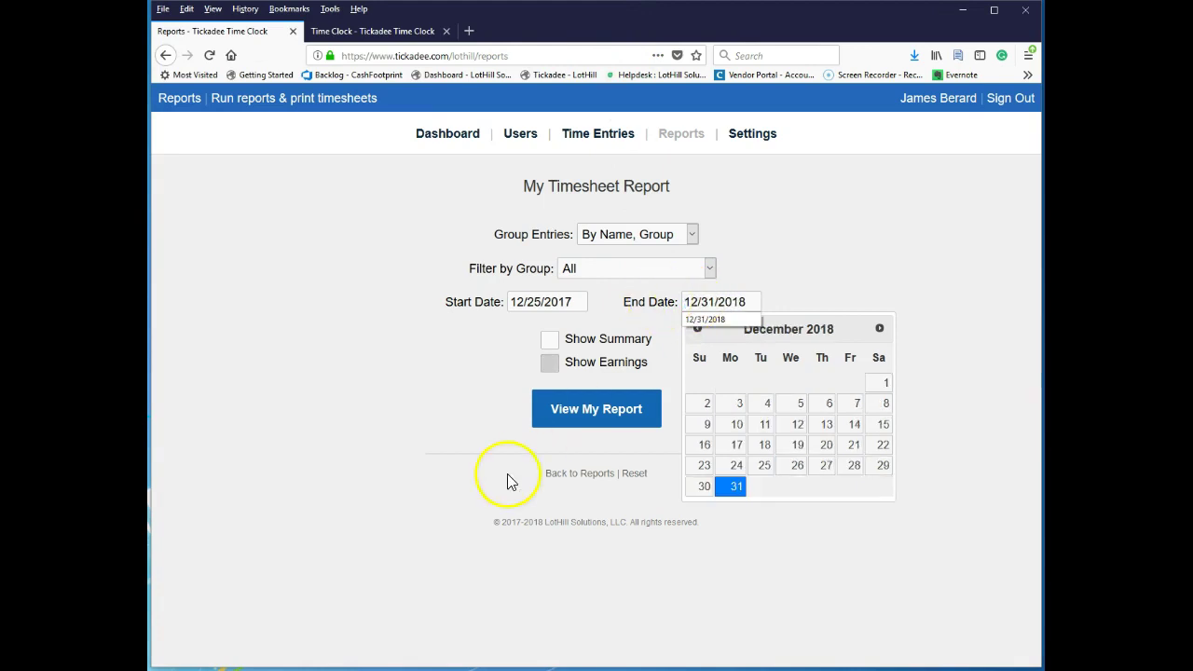
left_click(575, 418)
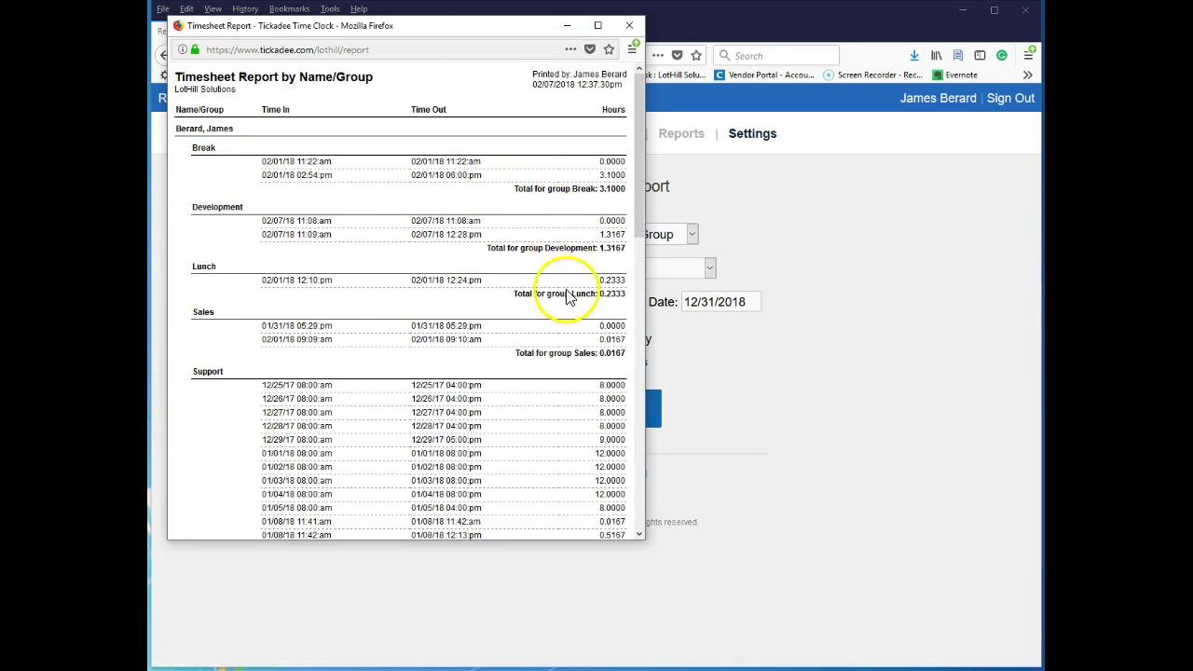
left_click(630, 26)
Tick Show Summary and preview the summary-only report of group totals.
left_click(640, 341)
left_click(628, 411)
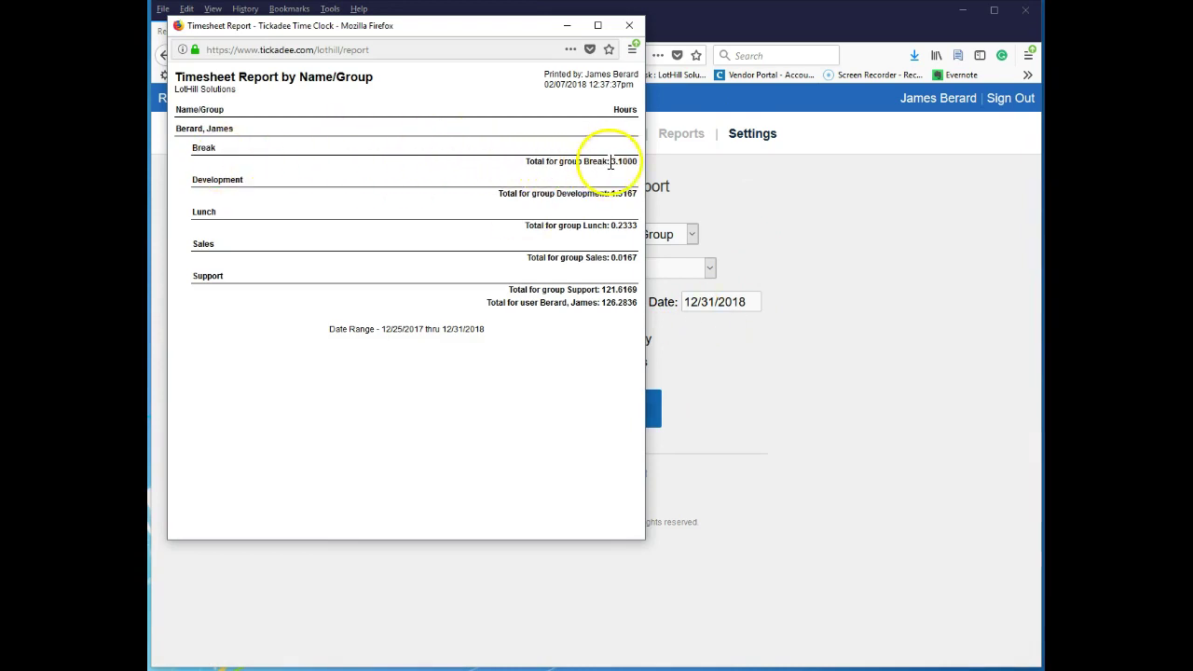
left_click(629, 26)
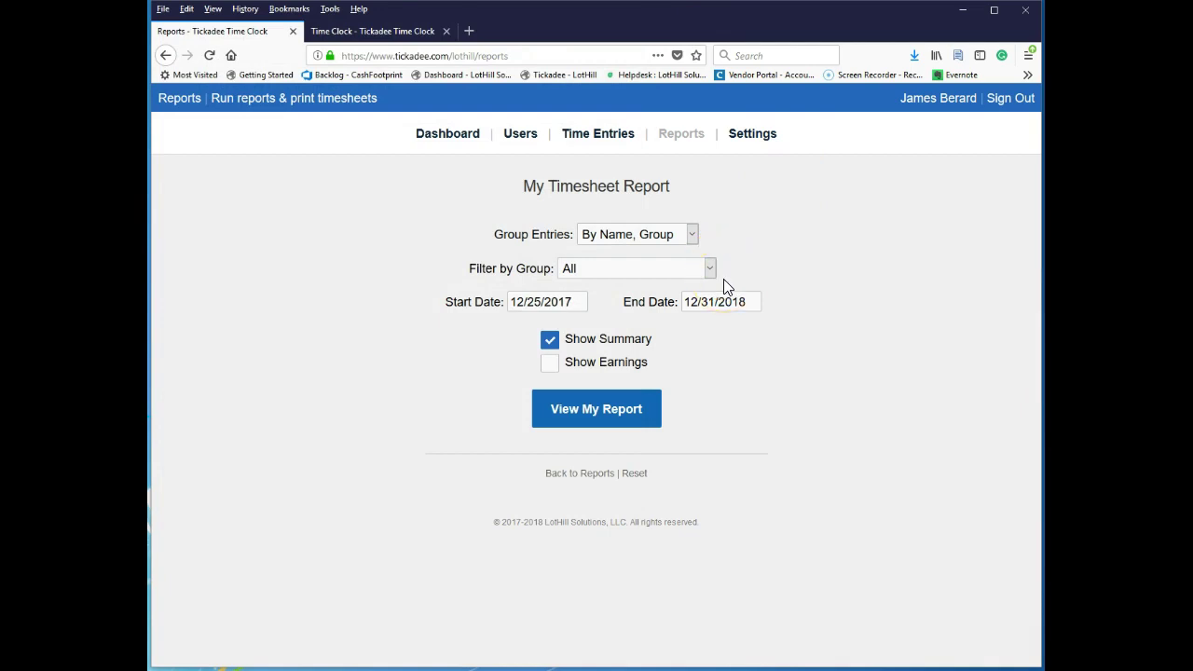
Preview the summary report once more, then tick the first user's Allow View Timesheet and Allow View Reports.
left_click(593, 407)
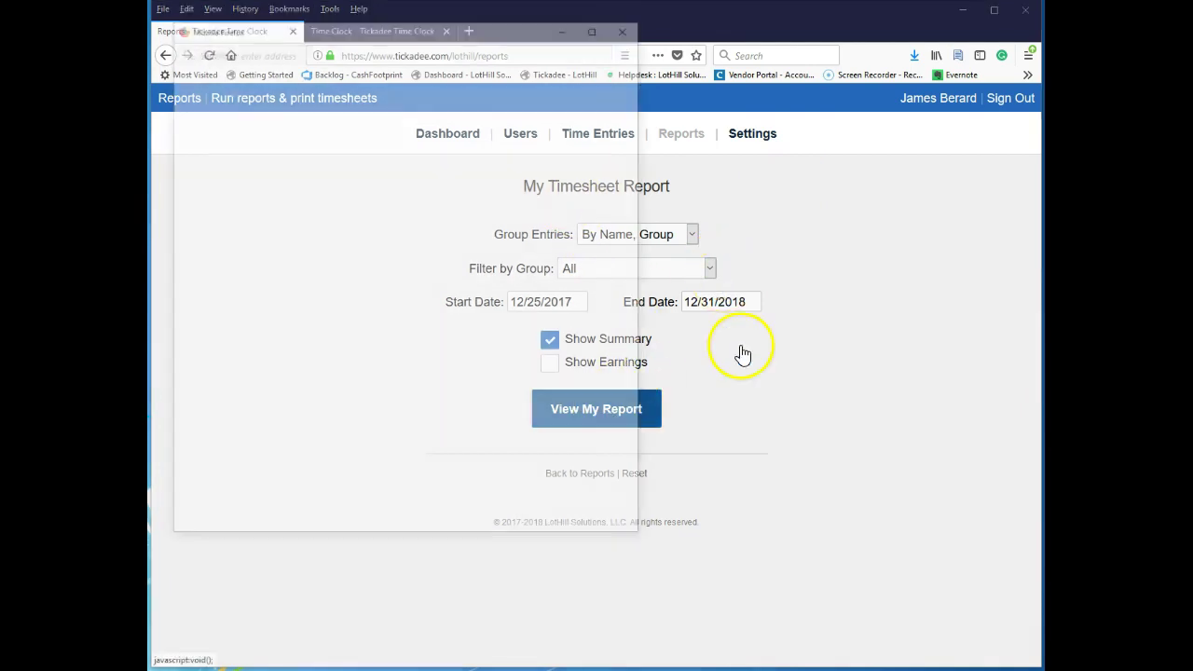
left_click(629, 25)
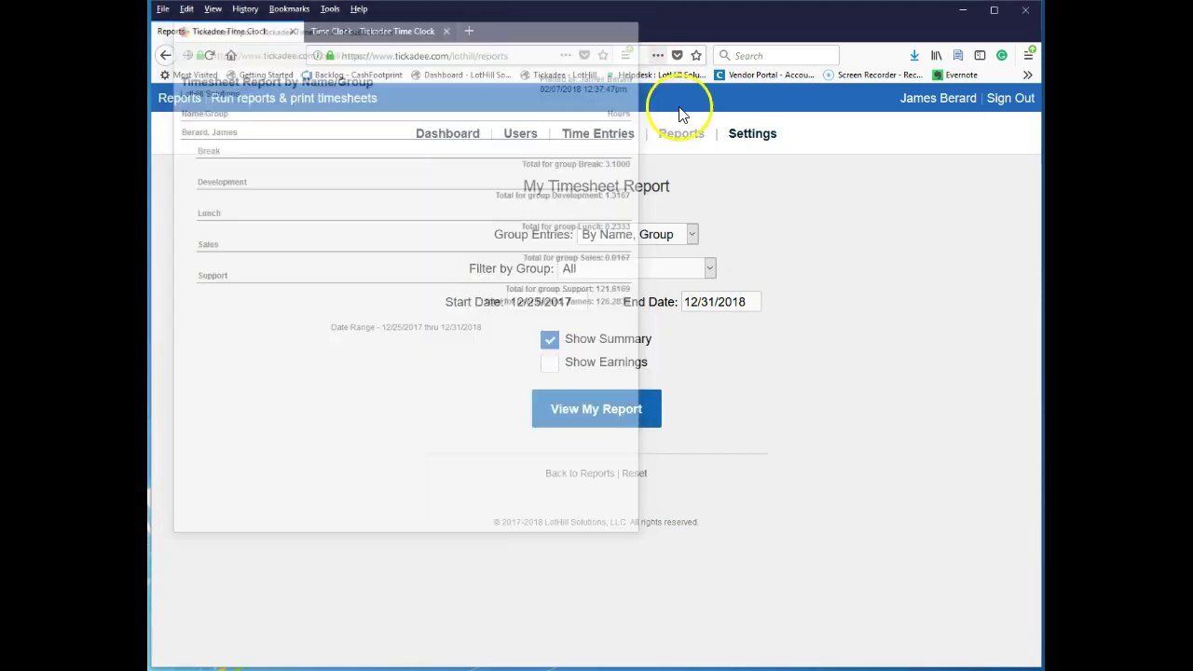
left_click(513, 135)
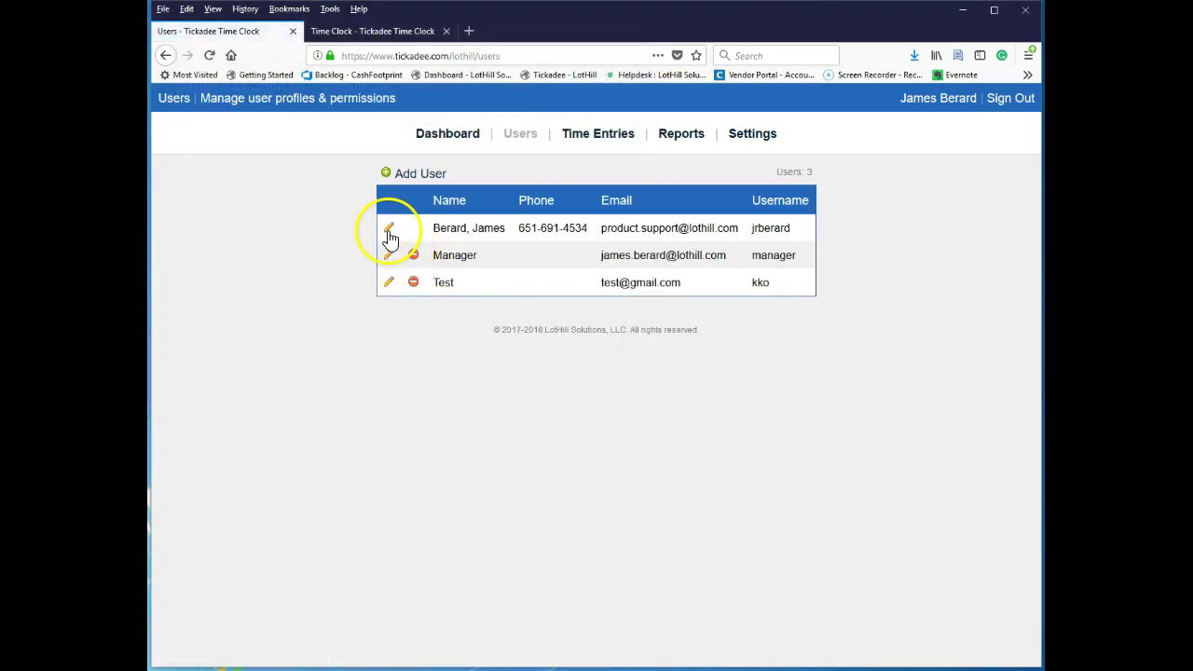
left_click(388, 229)
left_click(773, 302)
left_click(773, 325)
Save the user's permissions and open the full Timesheet Report form under Reports.
scroll(755, 454, "down", 5)
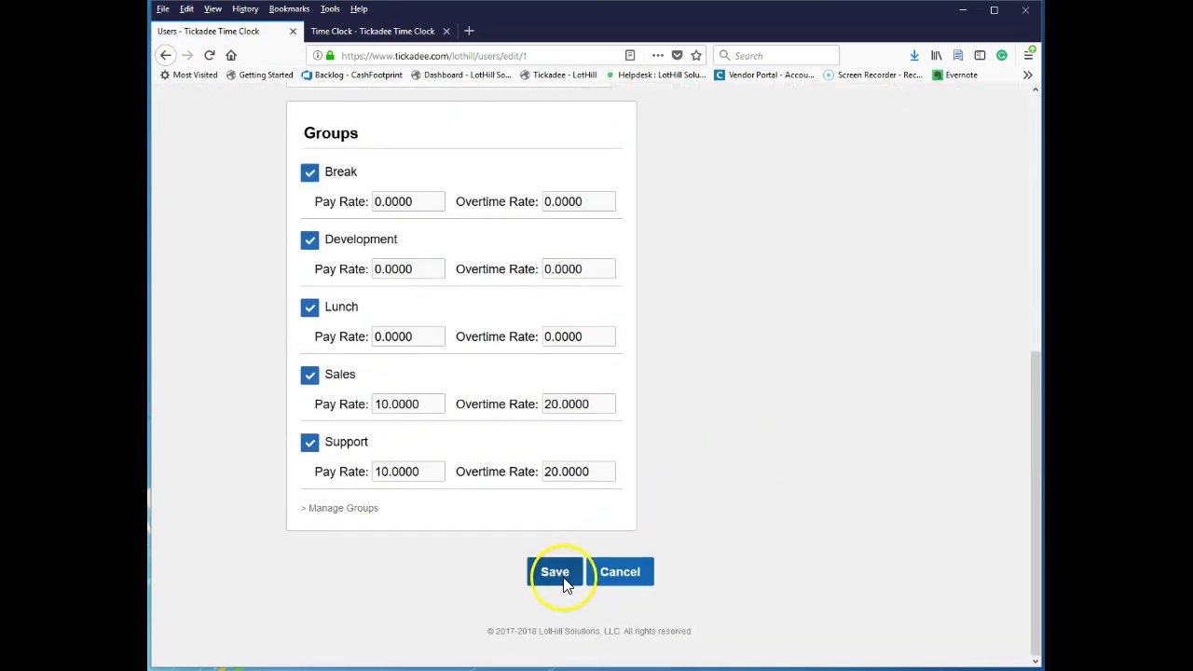
left_click(546, 572)
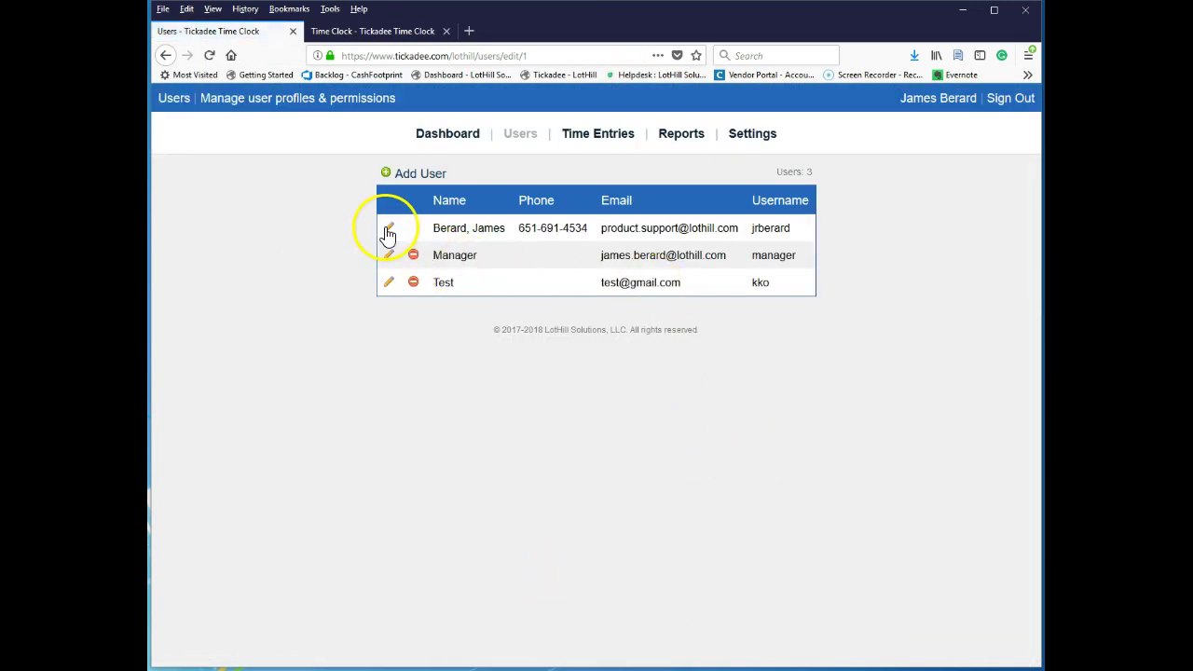
left_click(683, 143)
left_click(601, 282)
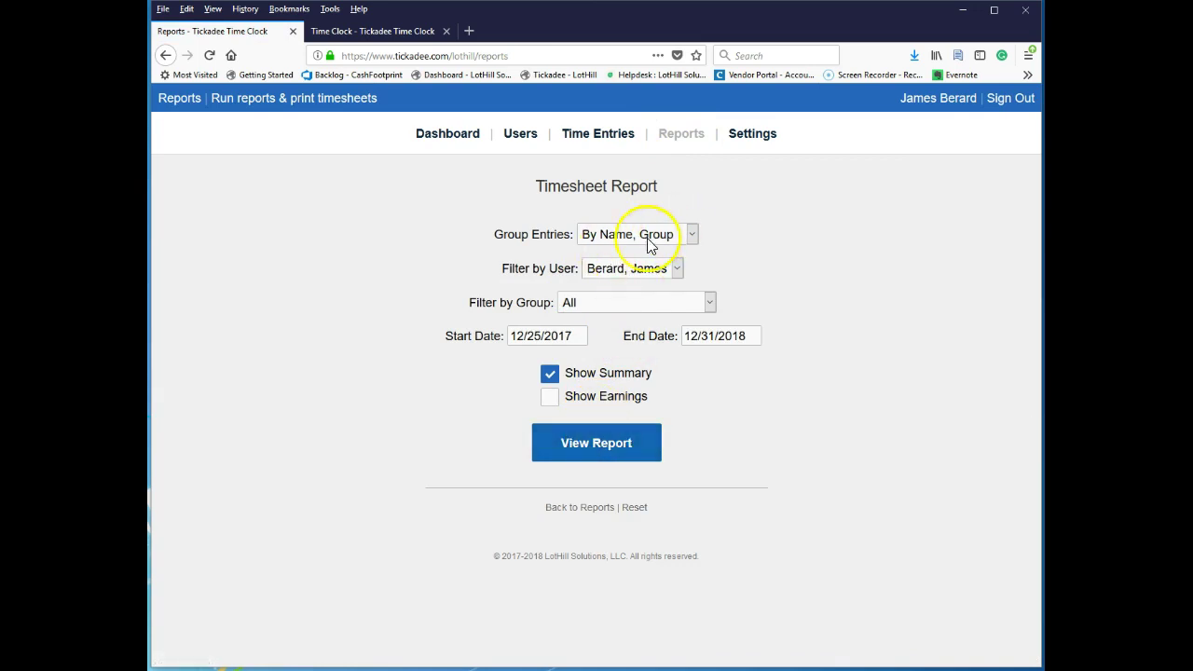
Set Filter by User to All and preview the report for all users.
left_click(597, 271)
left_click(604, 285)
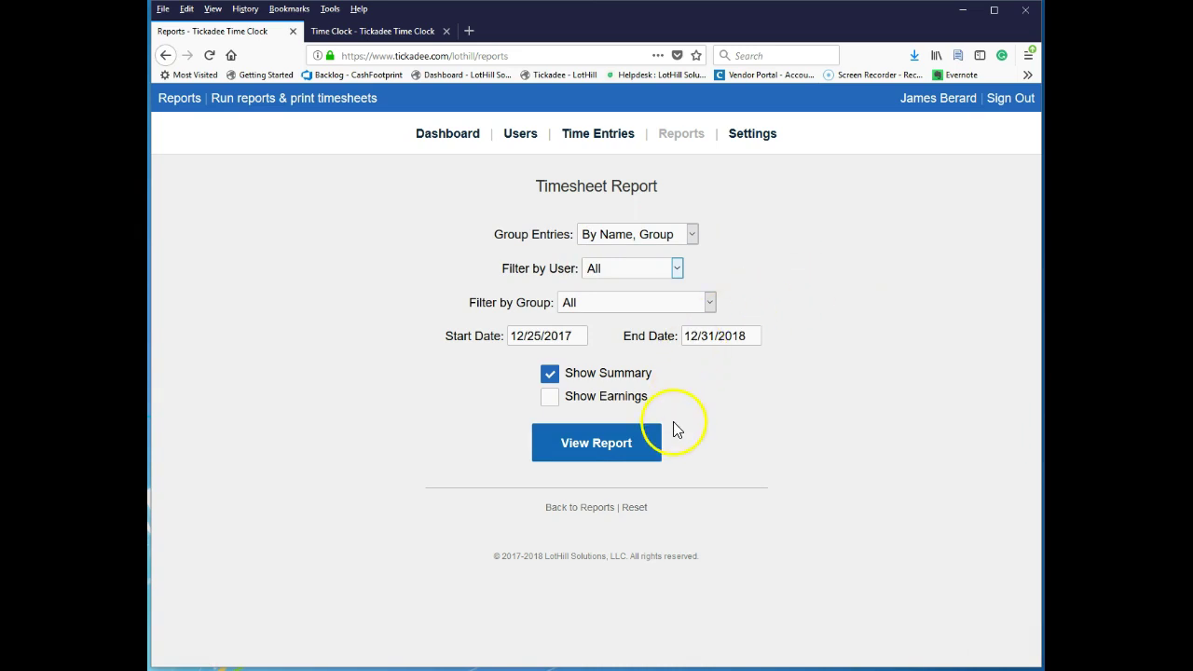
left_click(596, 445)
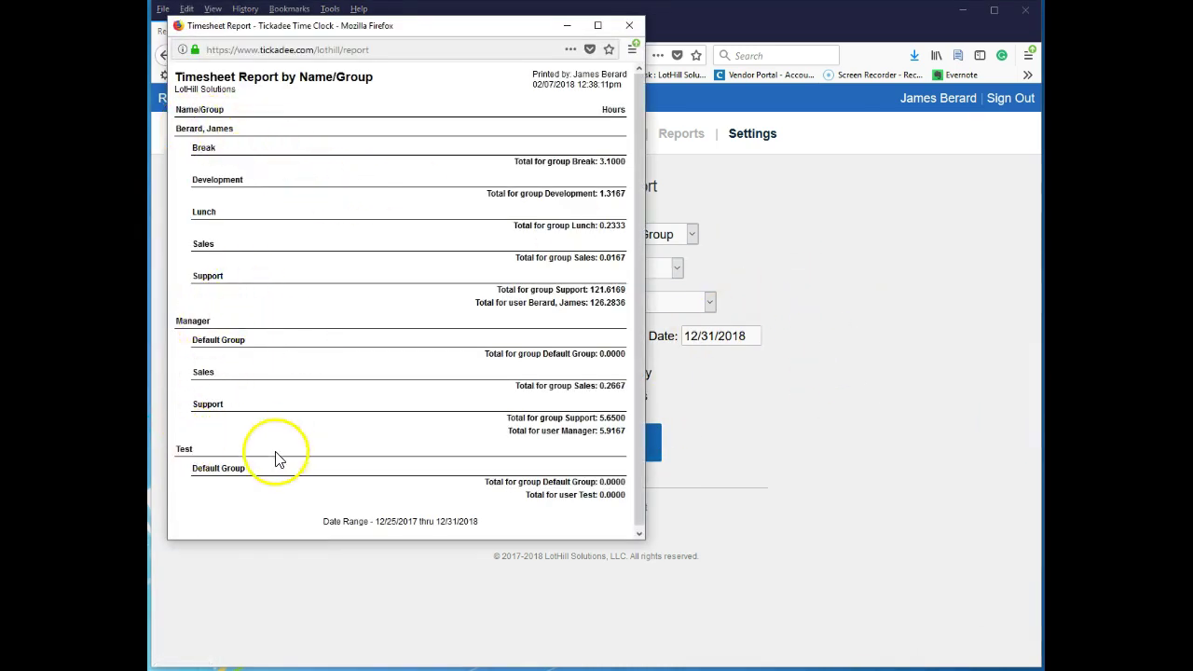
left_click(629, 25)
Group entries By Group, Name and review the report's Default Group section.
left_click(662, 239)
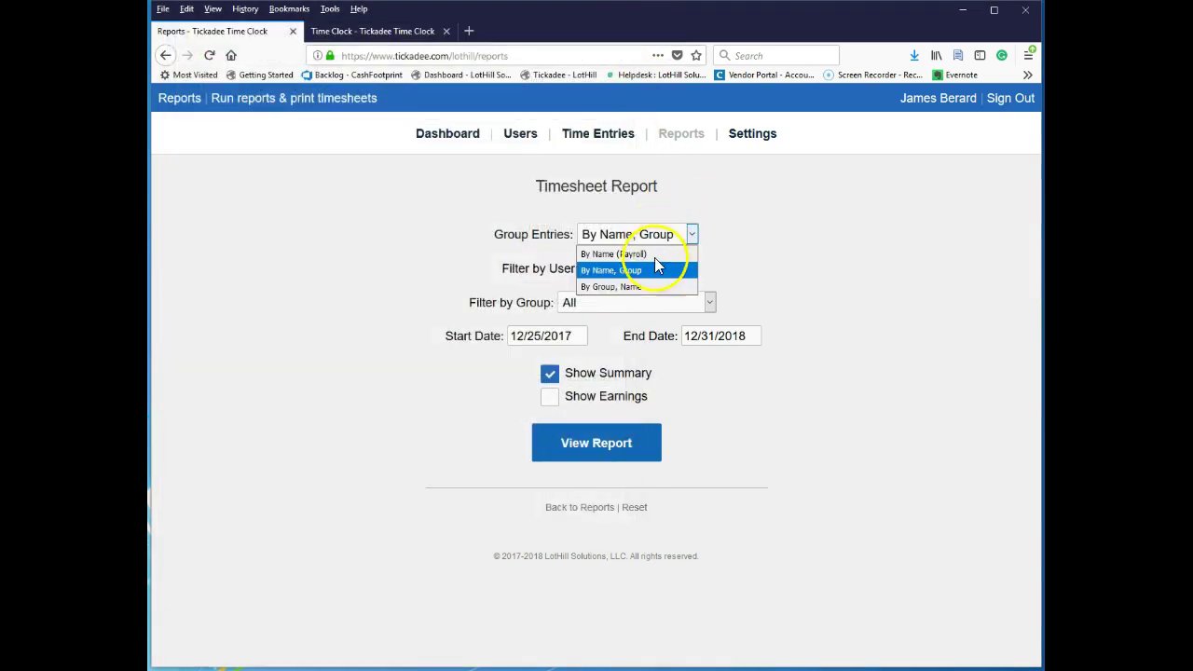
left_click(653, 286)
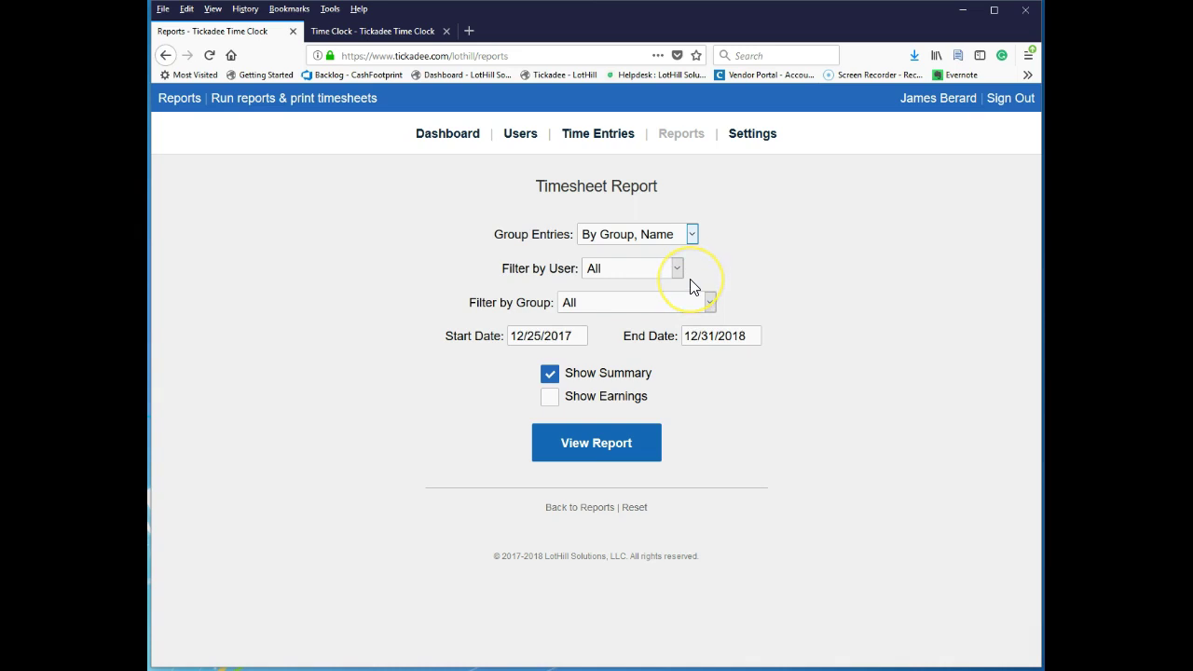
left_click(609, 453)
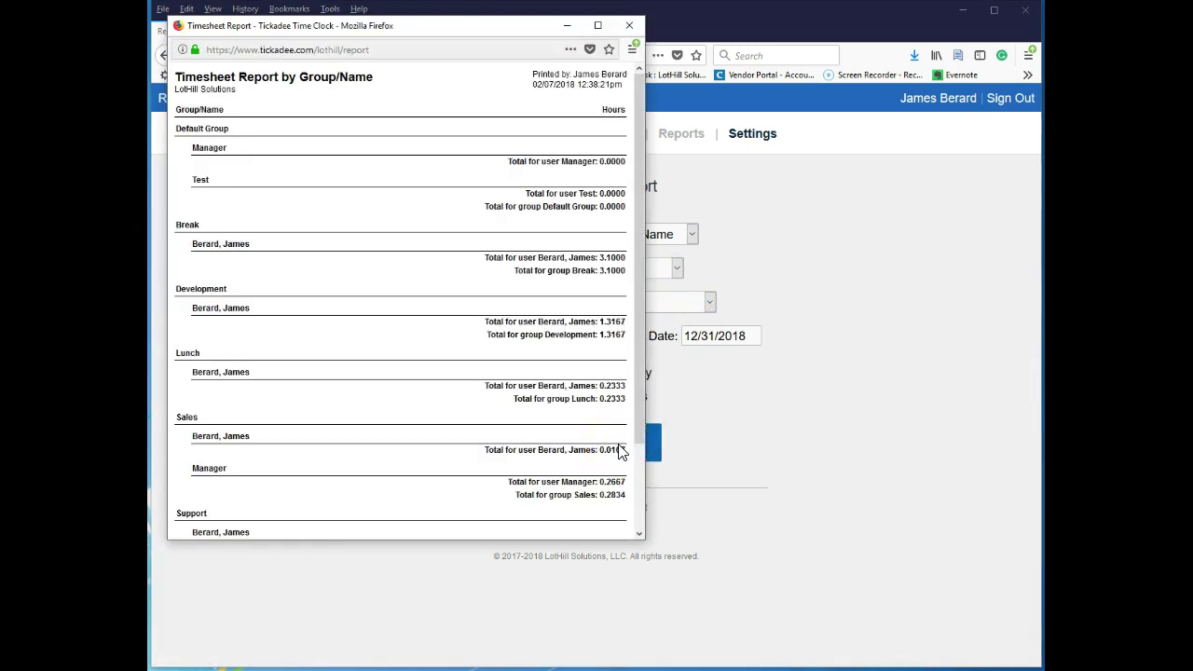
left_click_drag(188, 128, 352, 137)
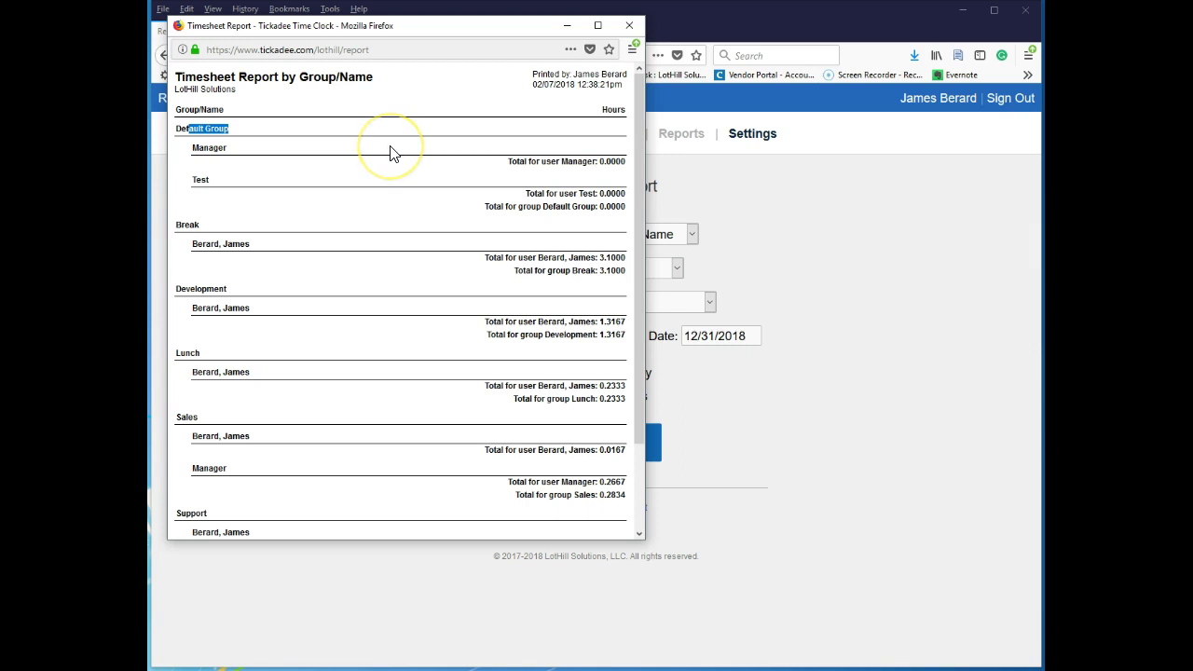
left_click(171, 243)
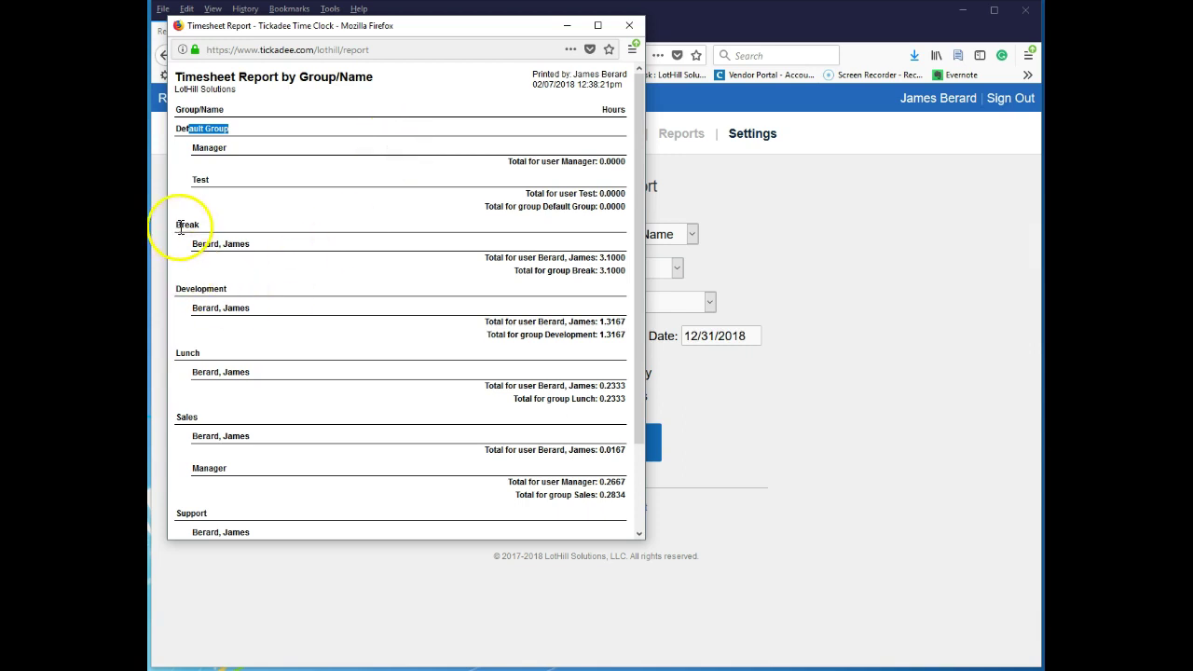
left_click_drag(201, 246, 267, 248)
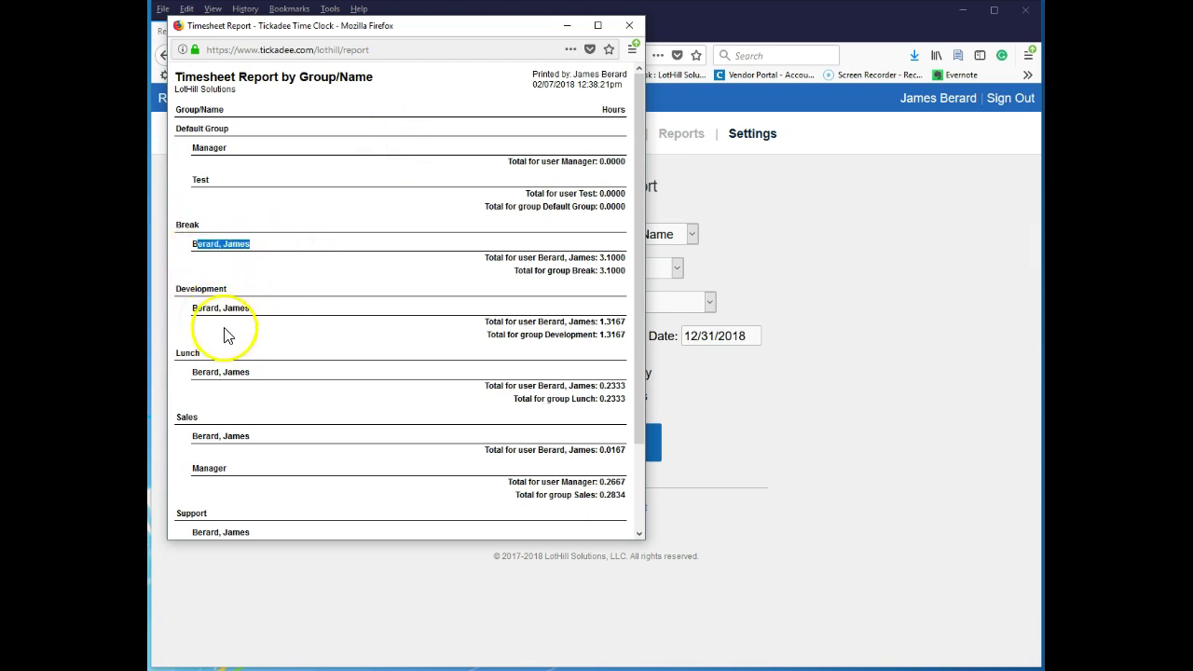
scroll(392, 396, "down", 1)
scroll(392, 396, "down", 3)
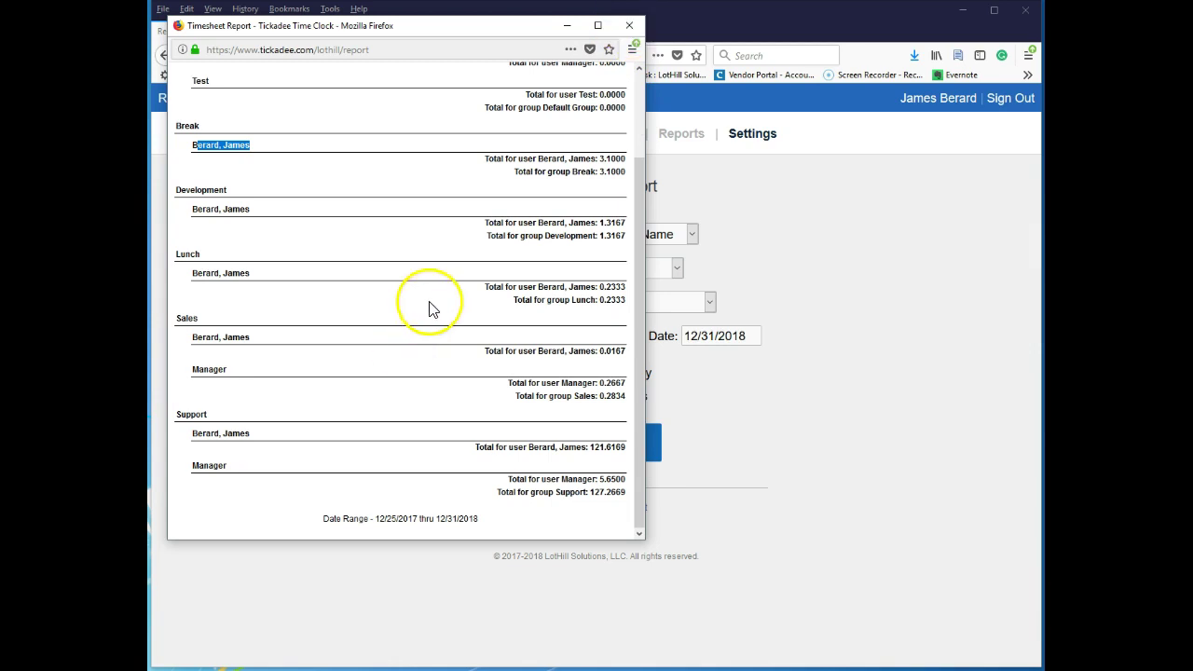
scroll(433, 302, "up", 3)
left_click(629, 25)
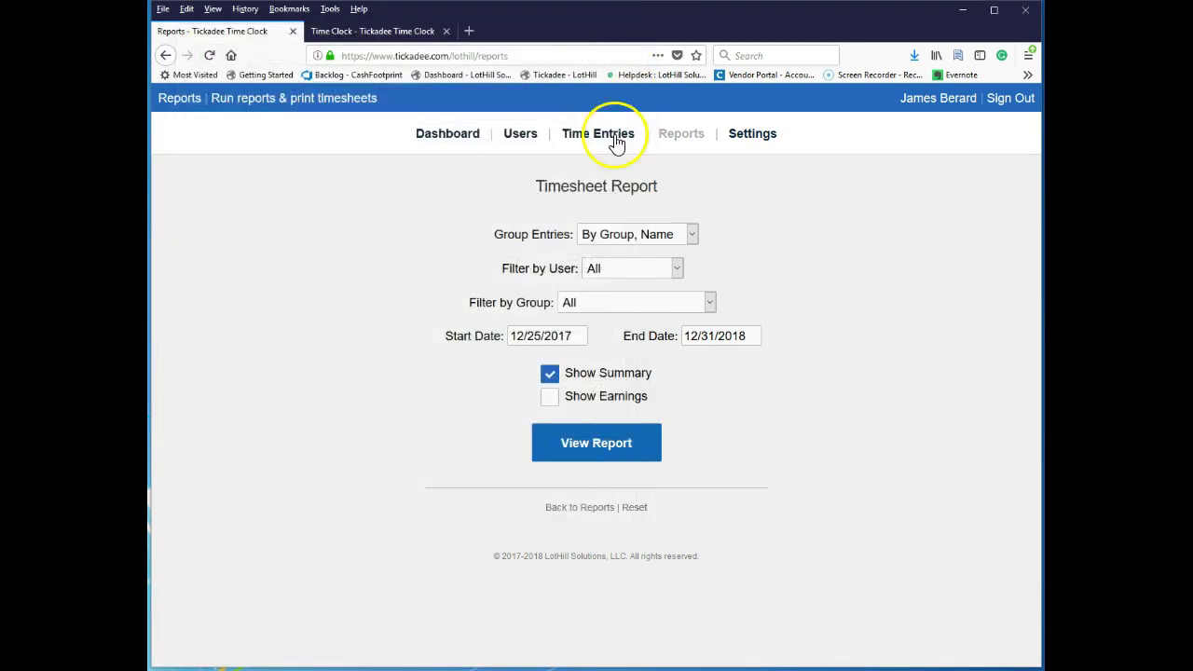
Check the Group Entries and Filter by Group choices without changing them.
left_click(685, 237)
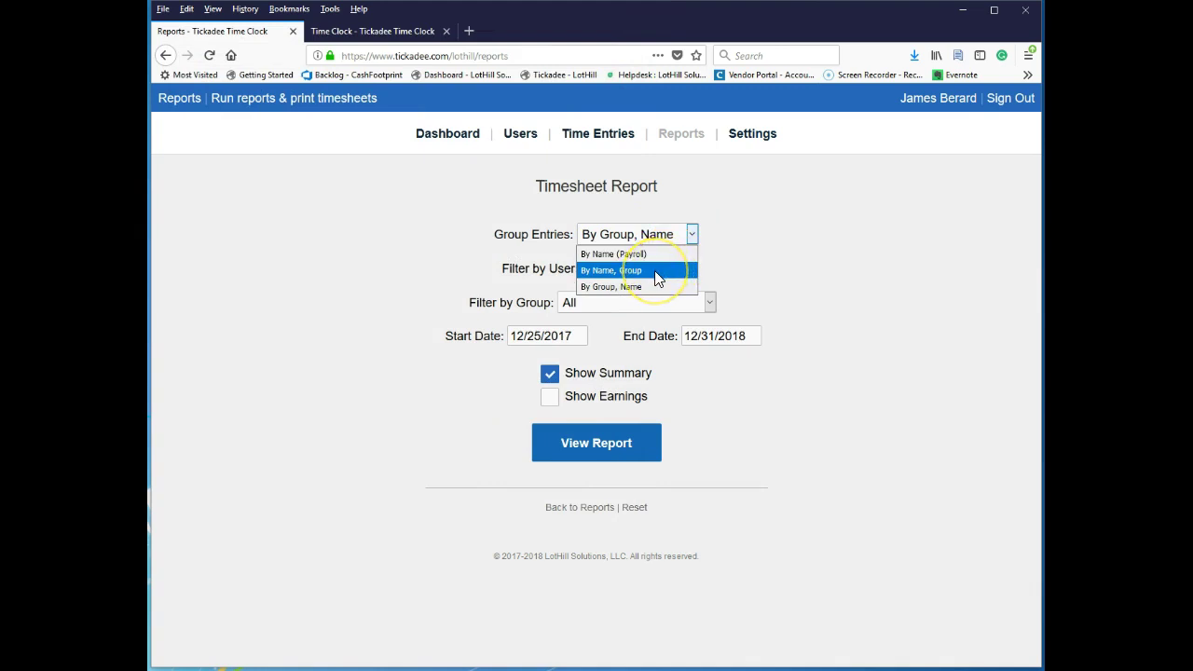
left_click(782, 267)
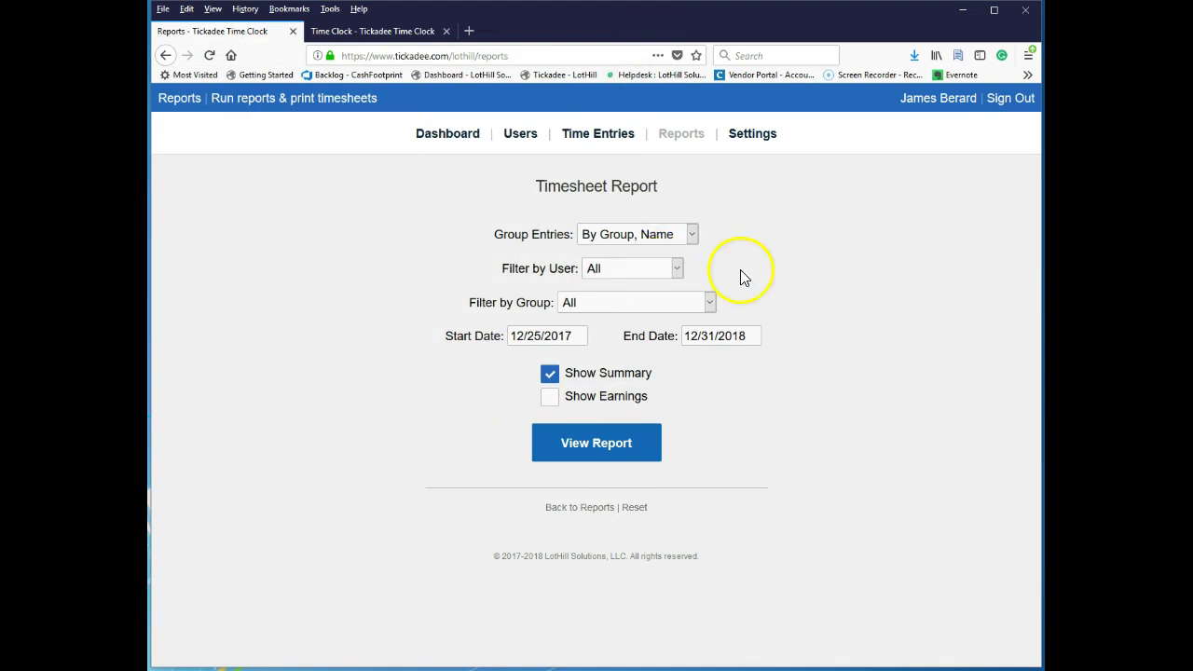
left_click(679, 302)
Minimize Firefox and enlarge the Clock In/Out window to fill the screen.
left_click(963, 11)
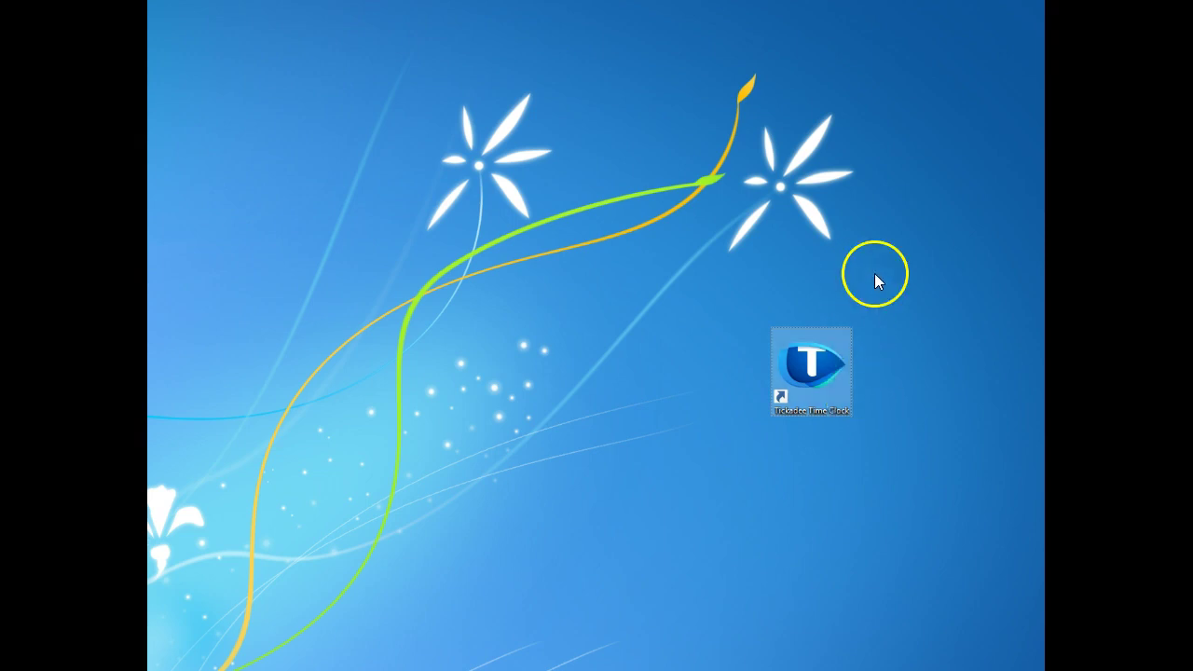
left_click_drag(1019, 100, 735, 194)
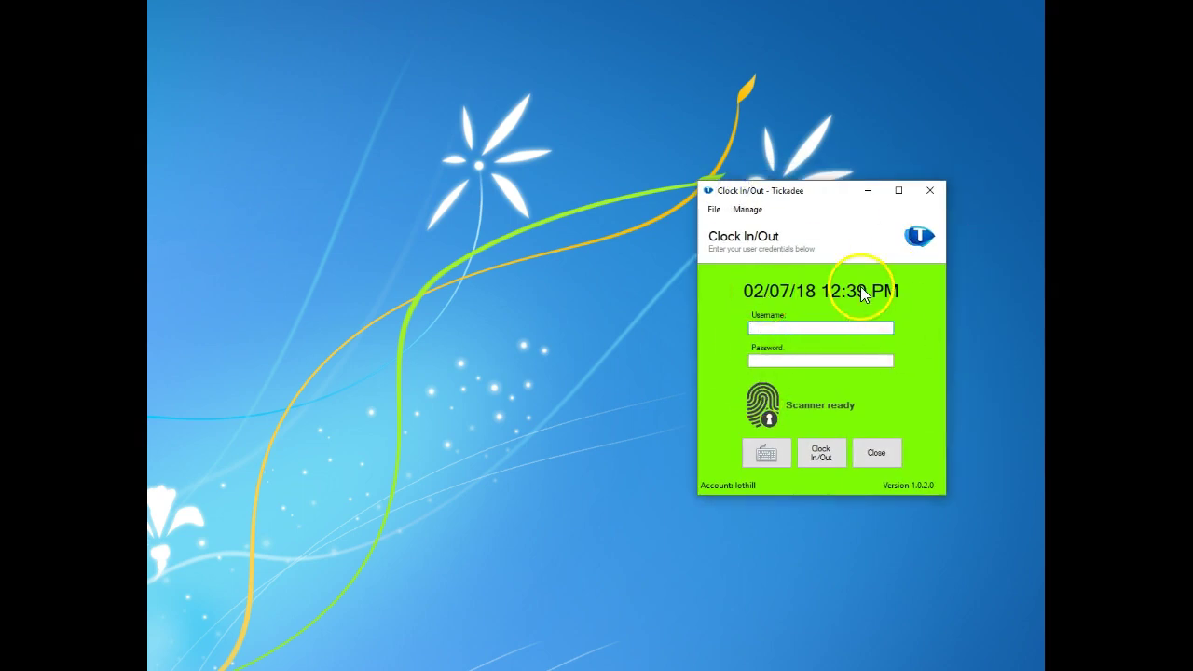
left_click_drag(810, 194, 261, 16)
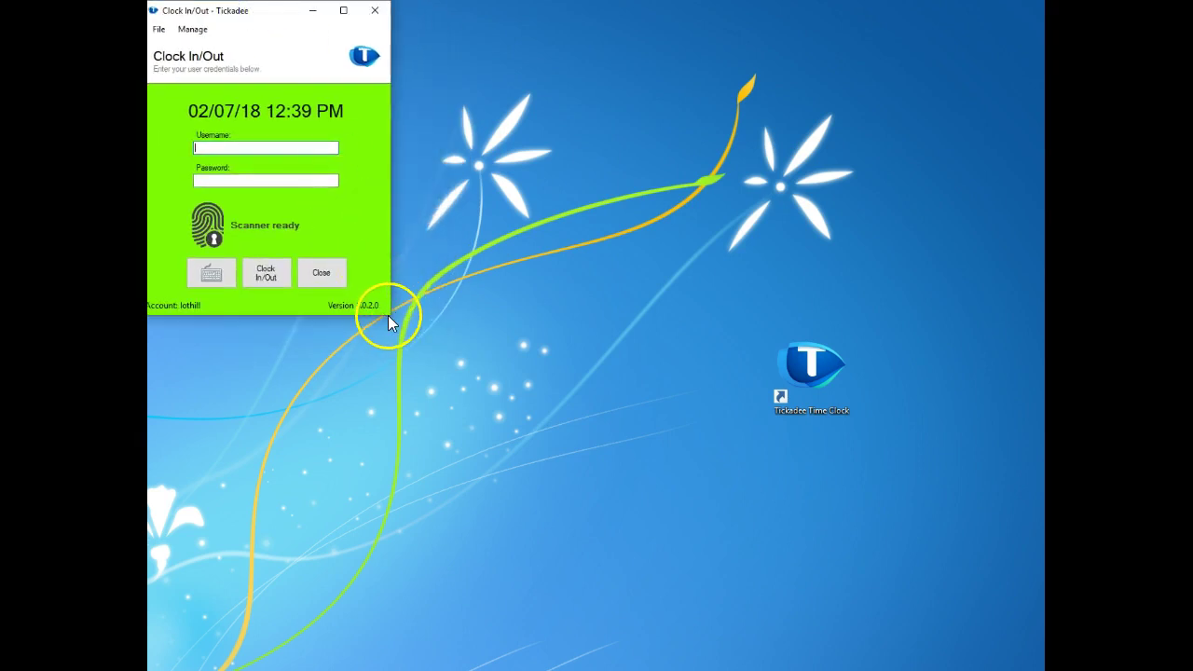
left_click_drag(389, 314, 1046, 612)
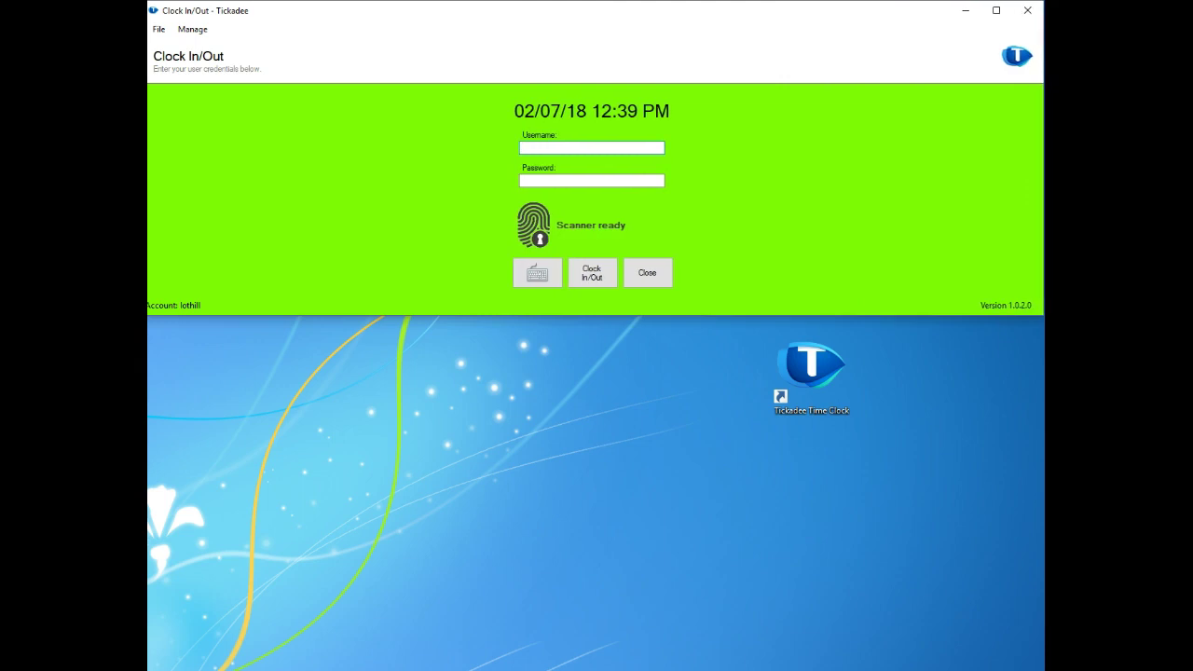
left_click_drag(863, 315, 912, 666)
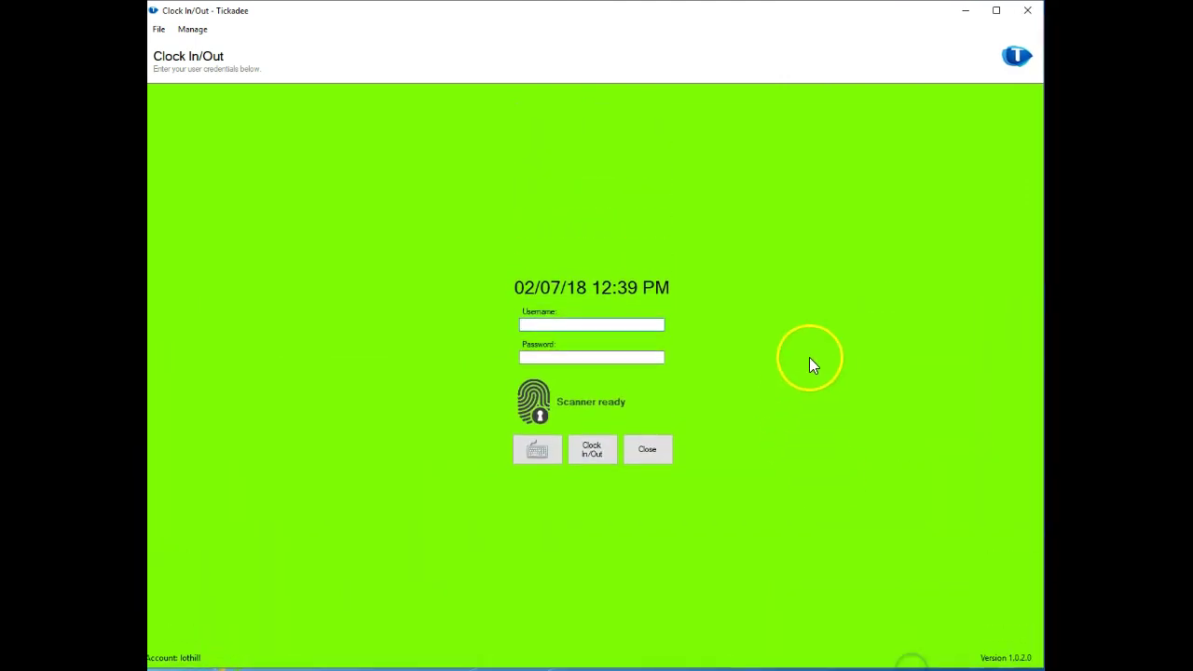
Request Manage > Options, bringing up the permission prompt.
left_click(192, 29)
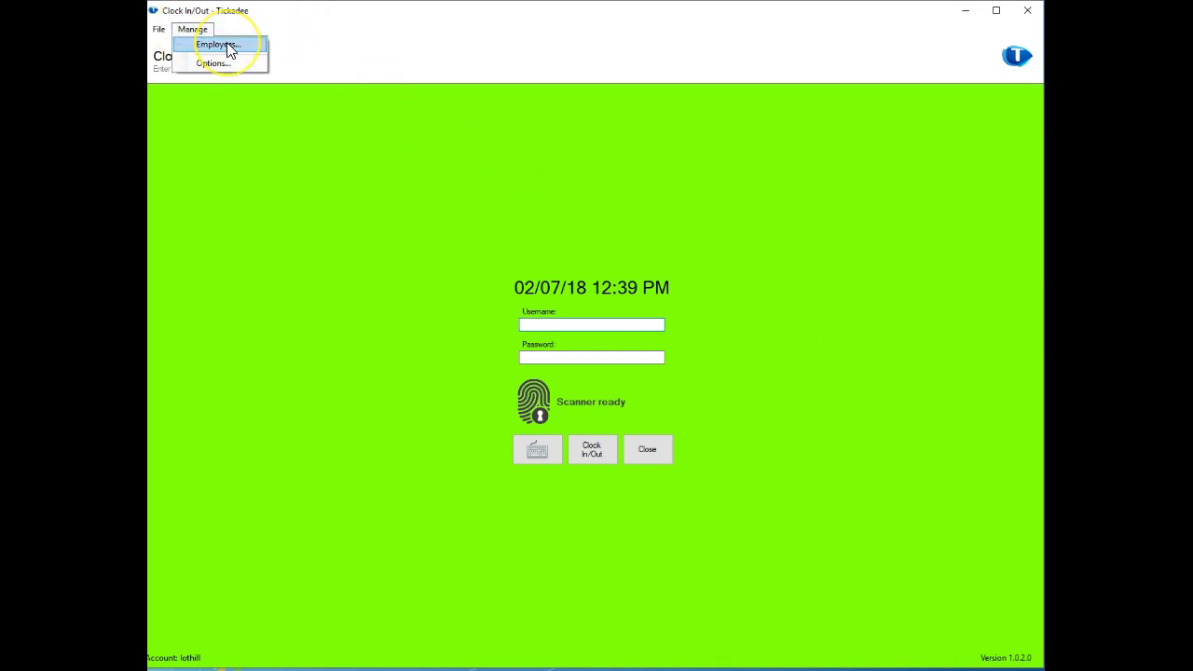
left_click(222, 67)
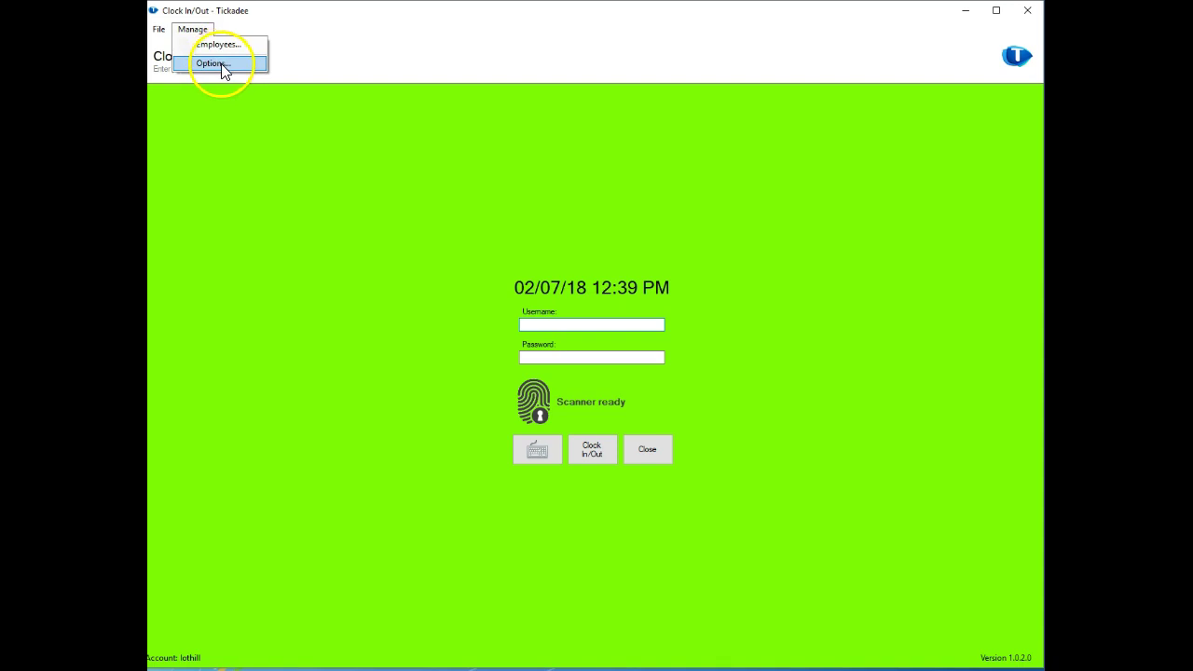
left_click(222, 65)
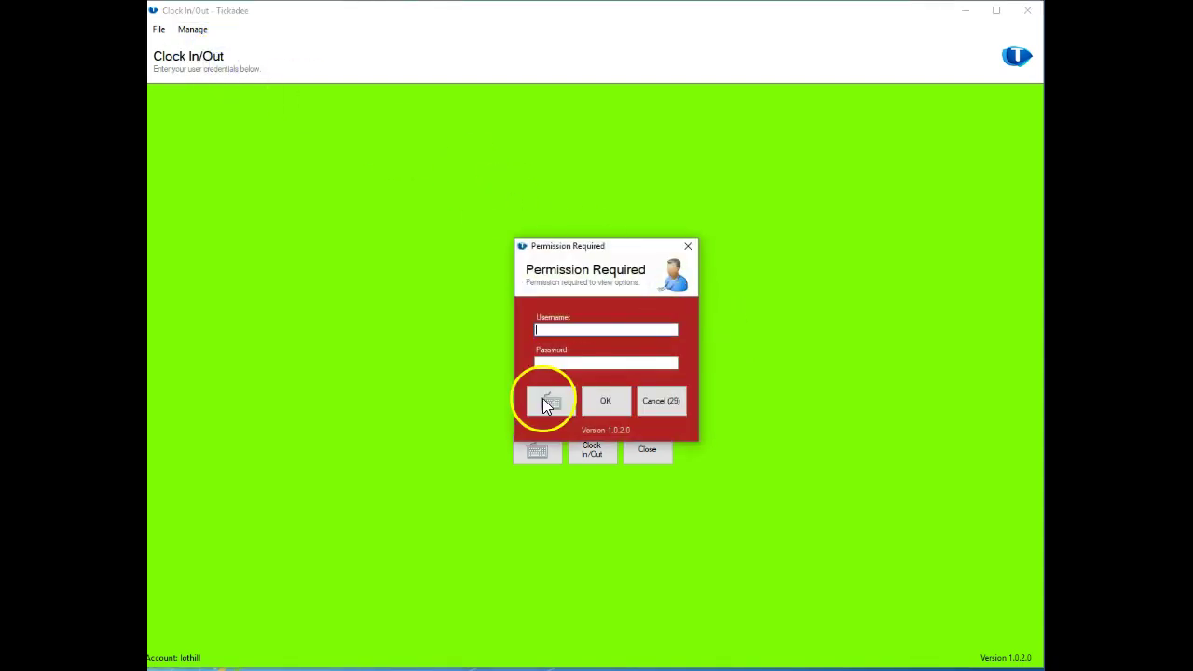
mouse_move(363, 664)
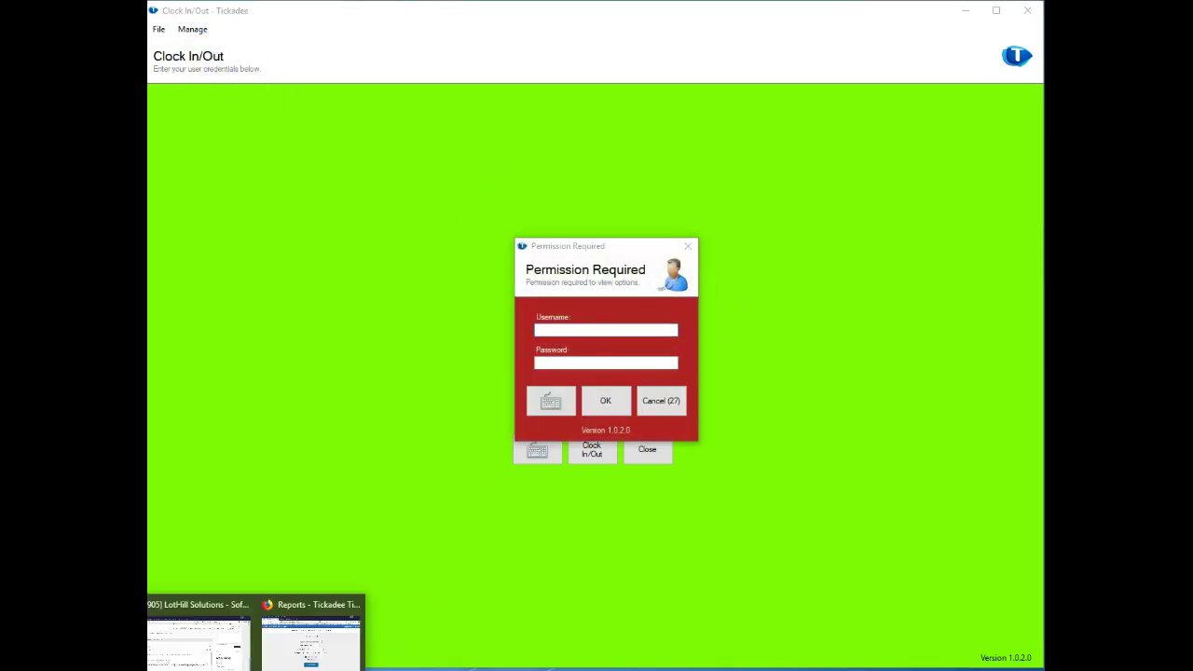
left_click(312, 639)
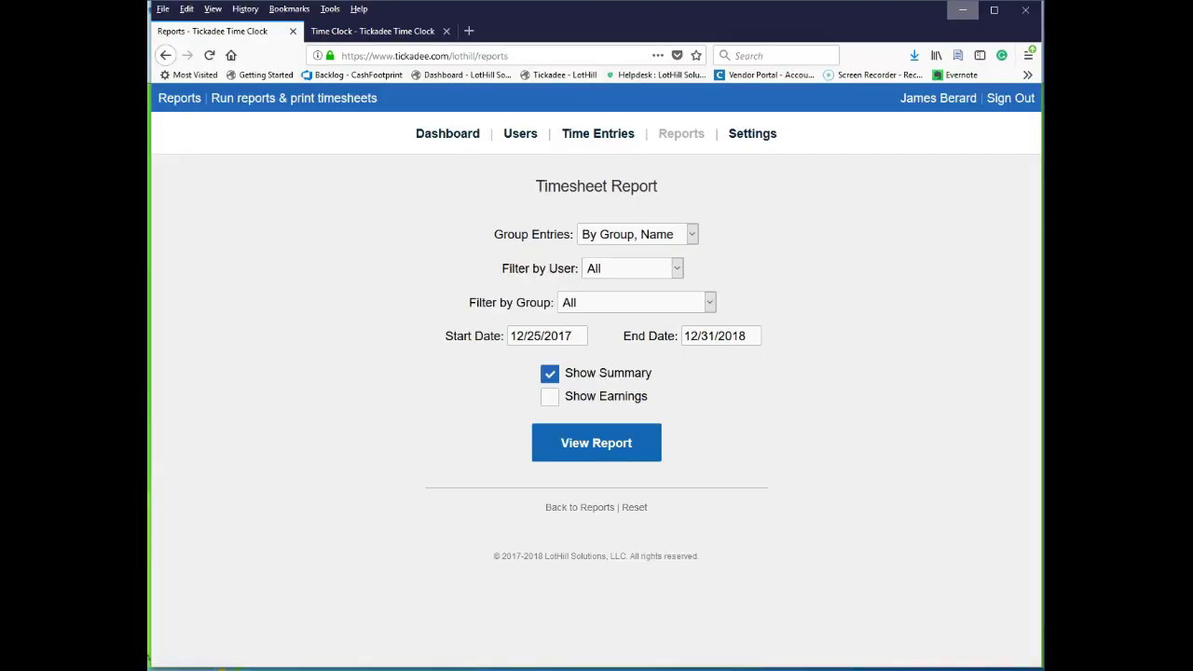
left_click(533, 136)
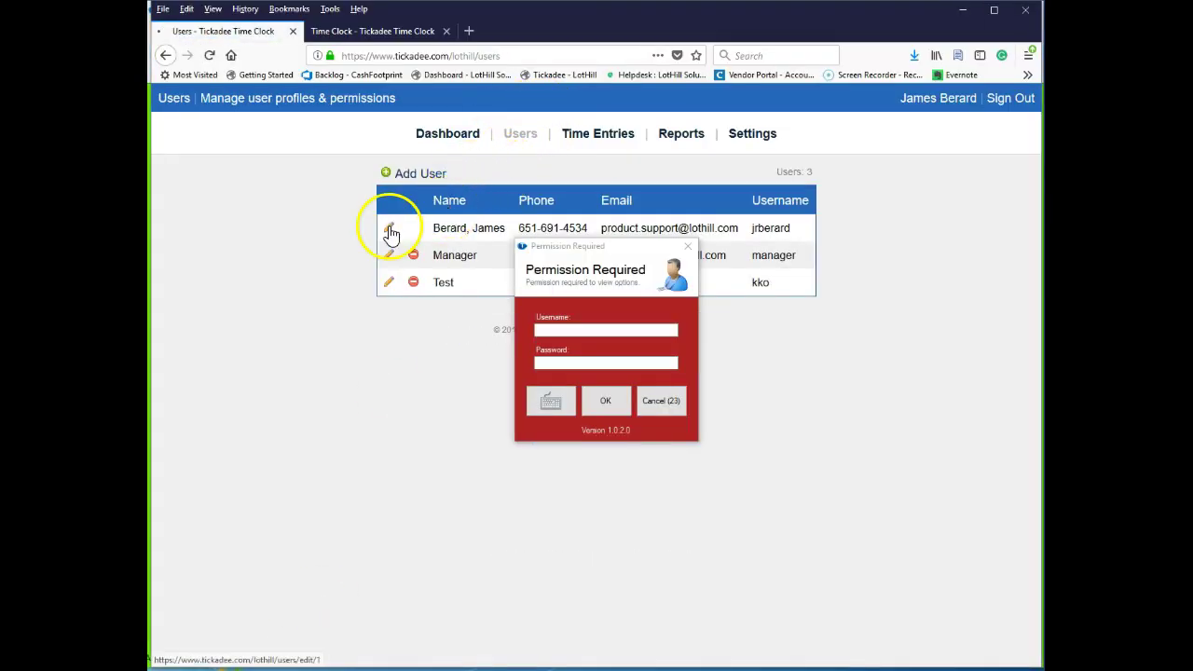
left_click(389, 229)
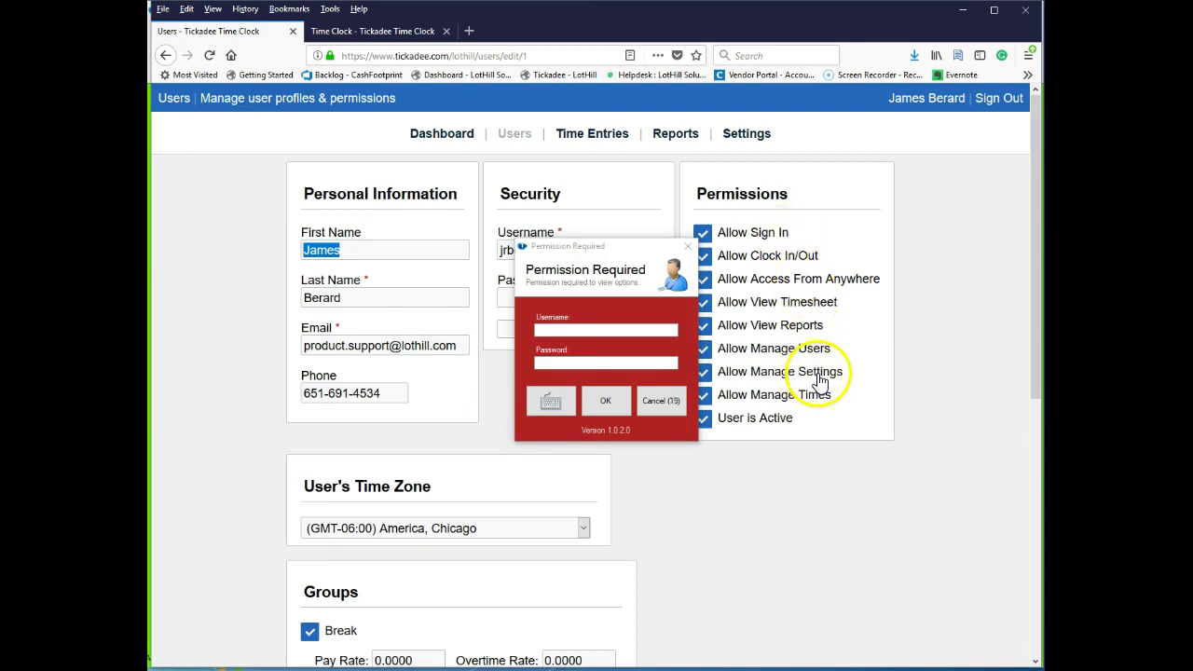
left_click(593, 328)
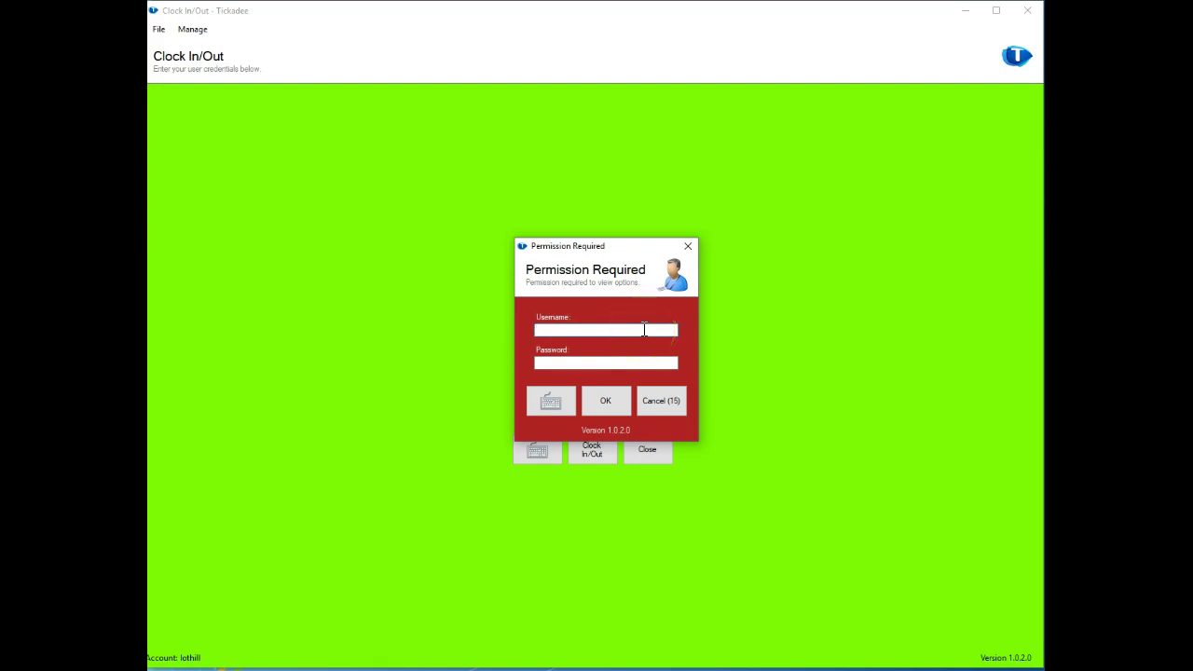
Enter the manager username and password to get past the permission prompt.
type("manager")
key("Tab")
type("******")
key("Return")
left_click(659, 319)
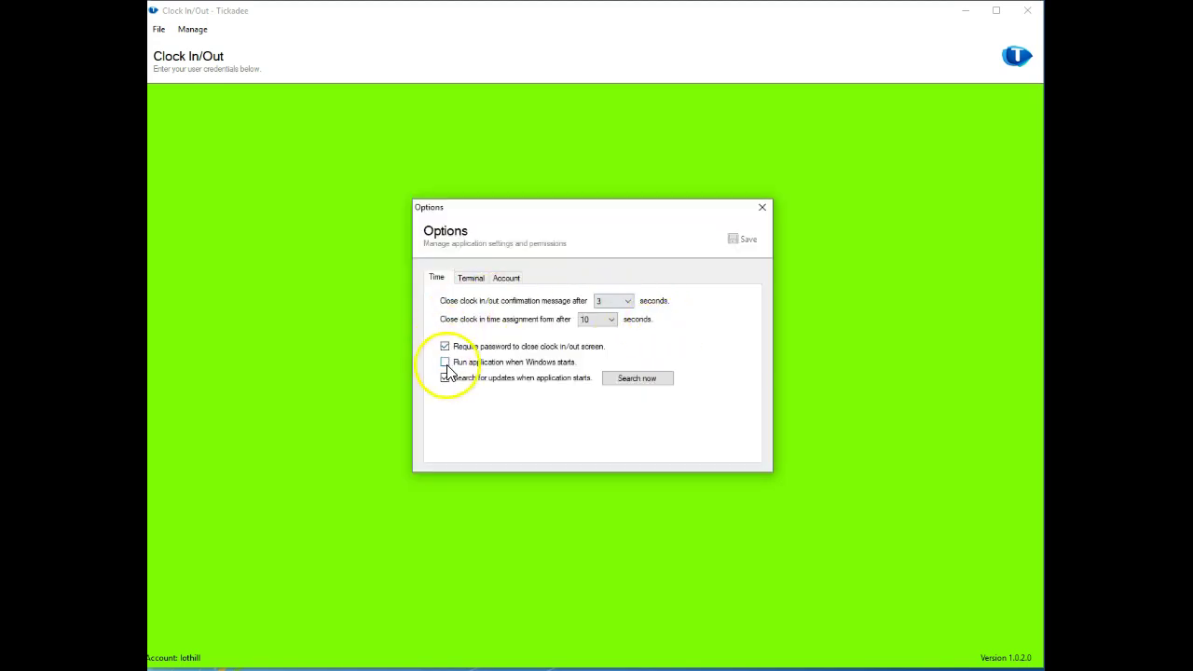
Leave Run application when Windows starts unticked and view the Terminal scanner settings.
left_click(531, 369)
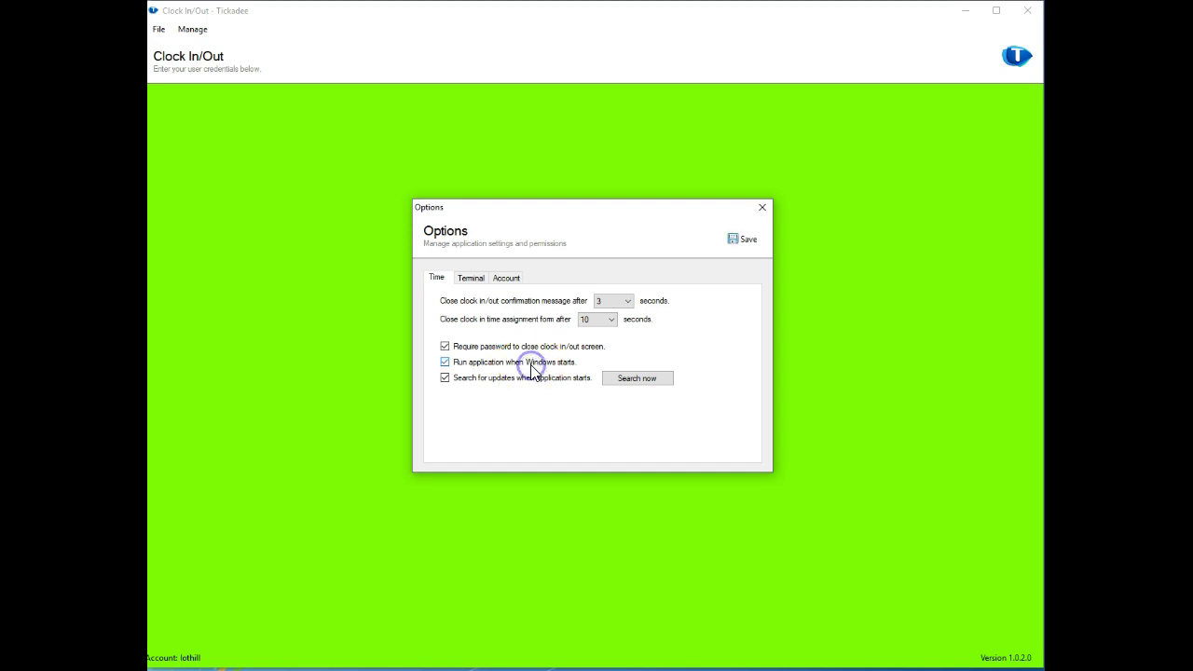
left_click(531, 368)
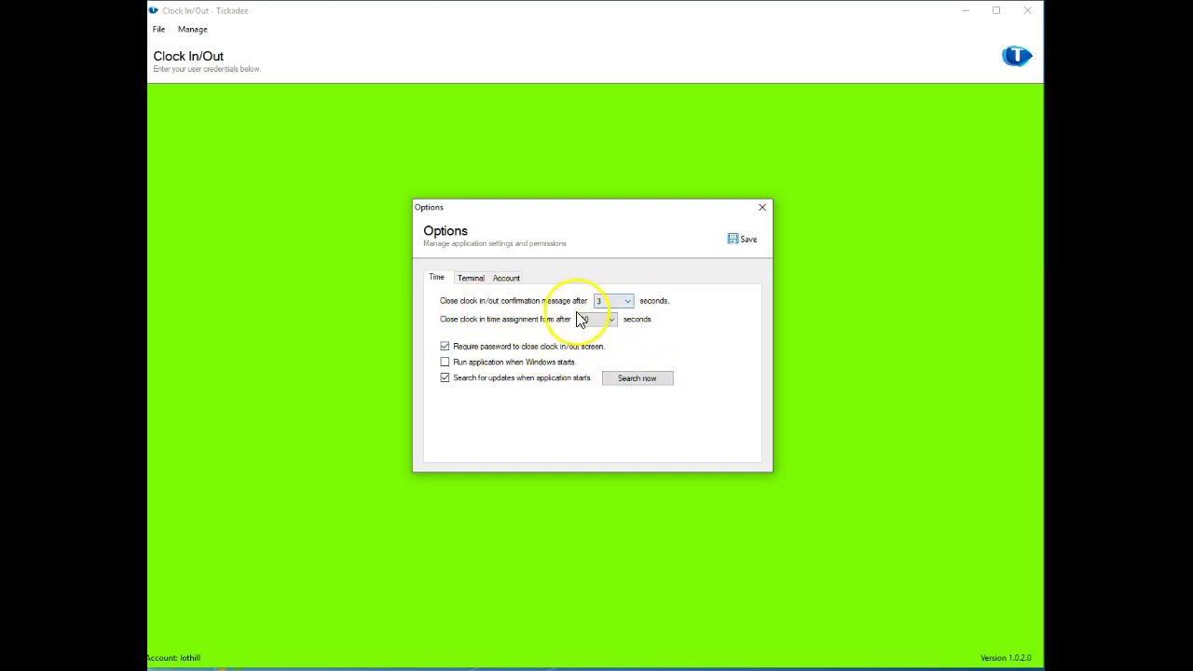
left_click(471, 277)
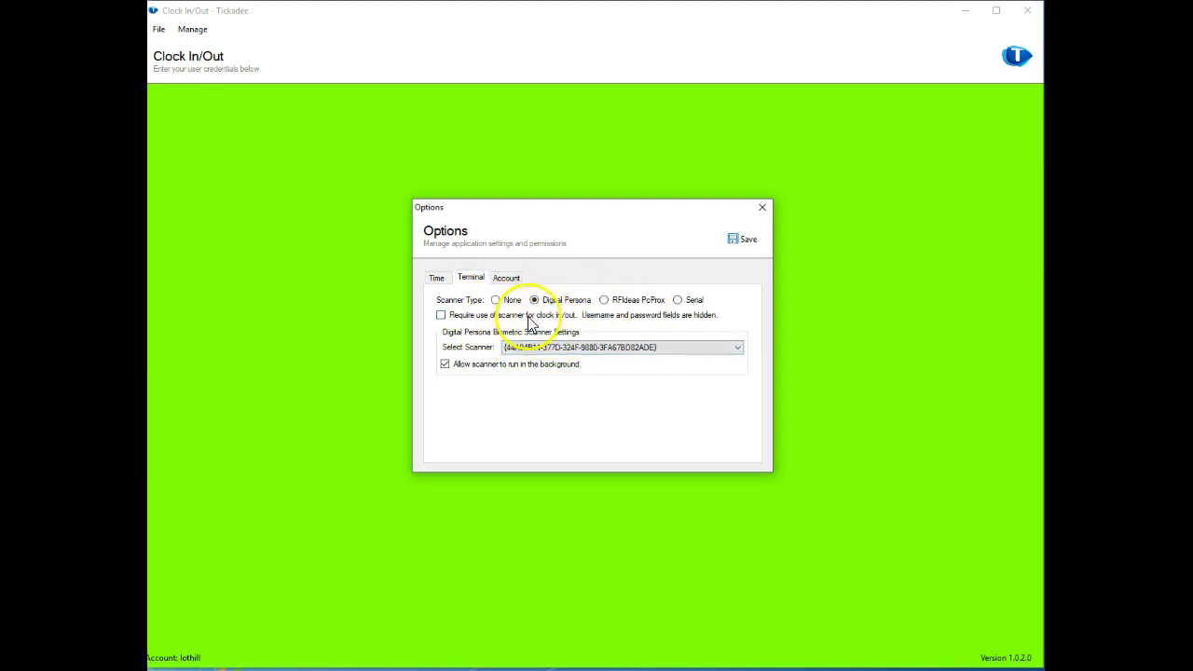
left_click_drag(559, 208, 895, 186)
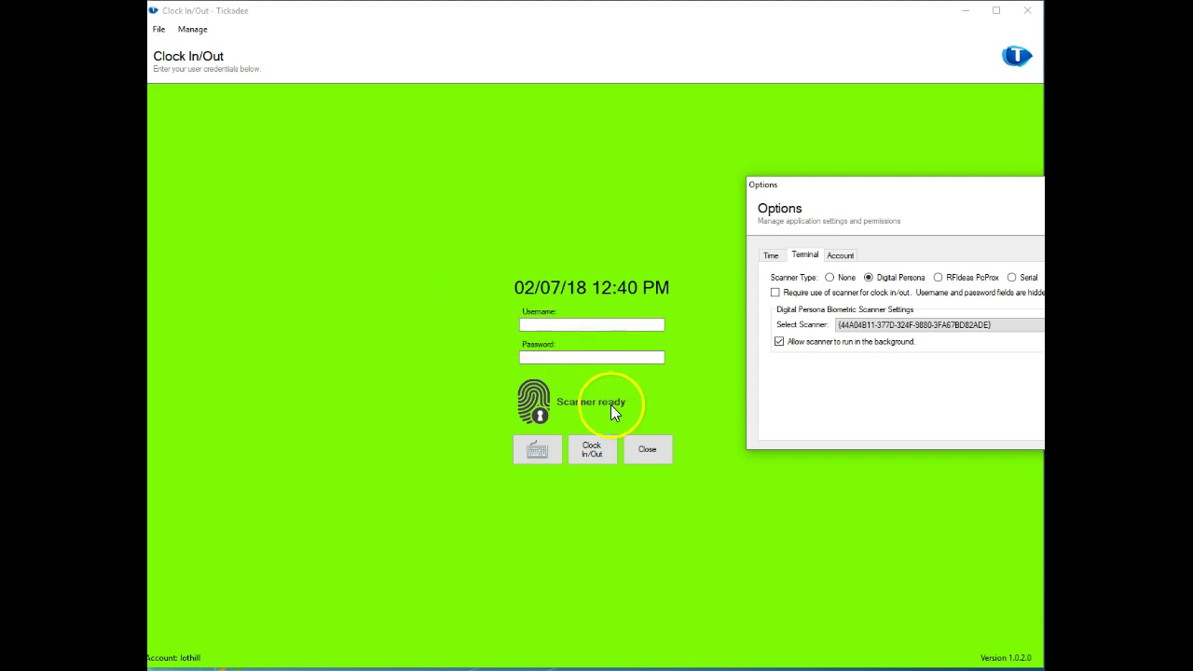
left_click_drag(966, 193, 649, 230)
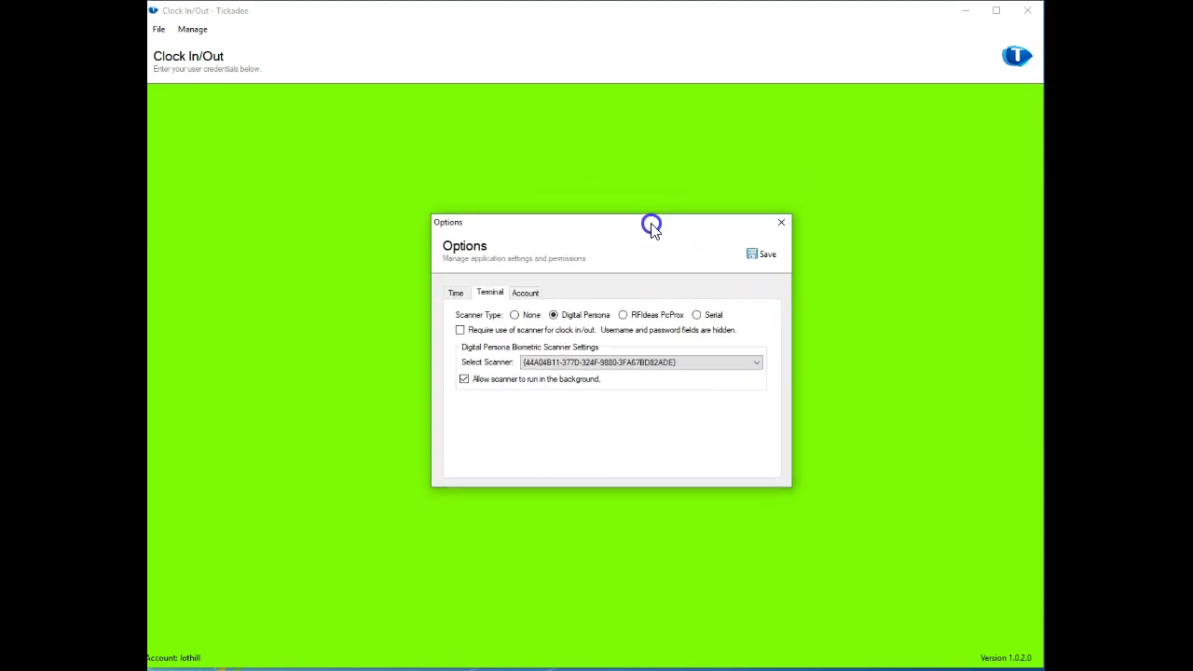
left_click(522, 292)
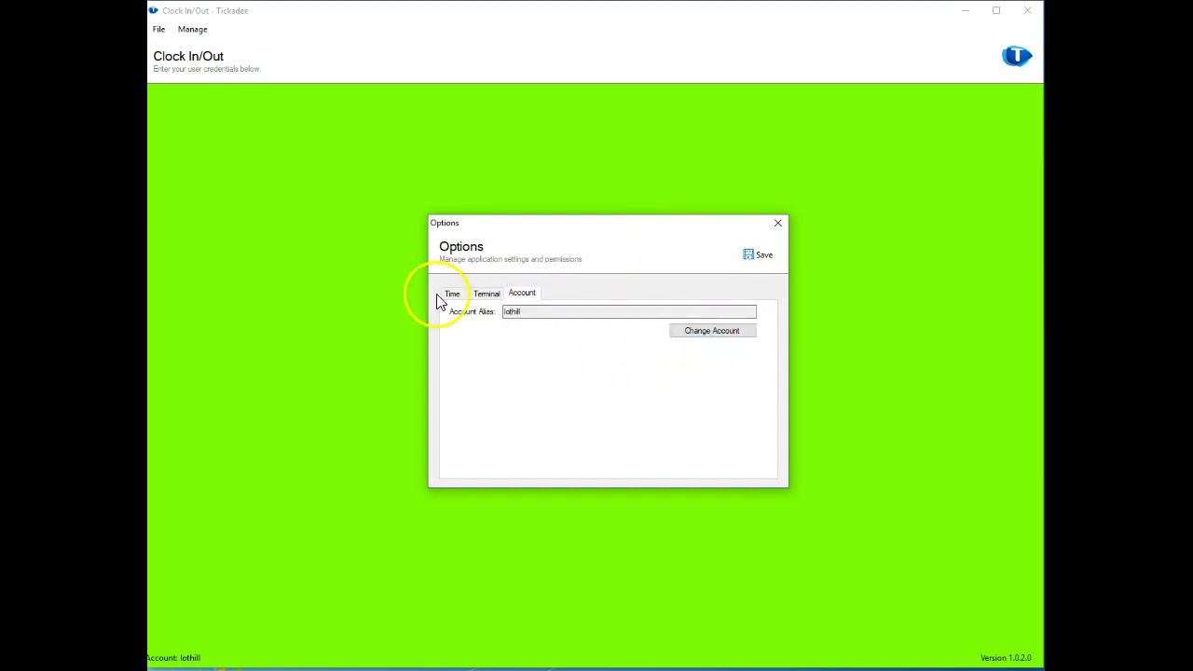
left_click_drag(520, 312, 484, 310)
left_click(524, 343)
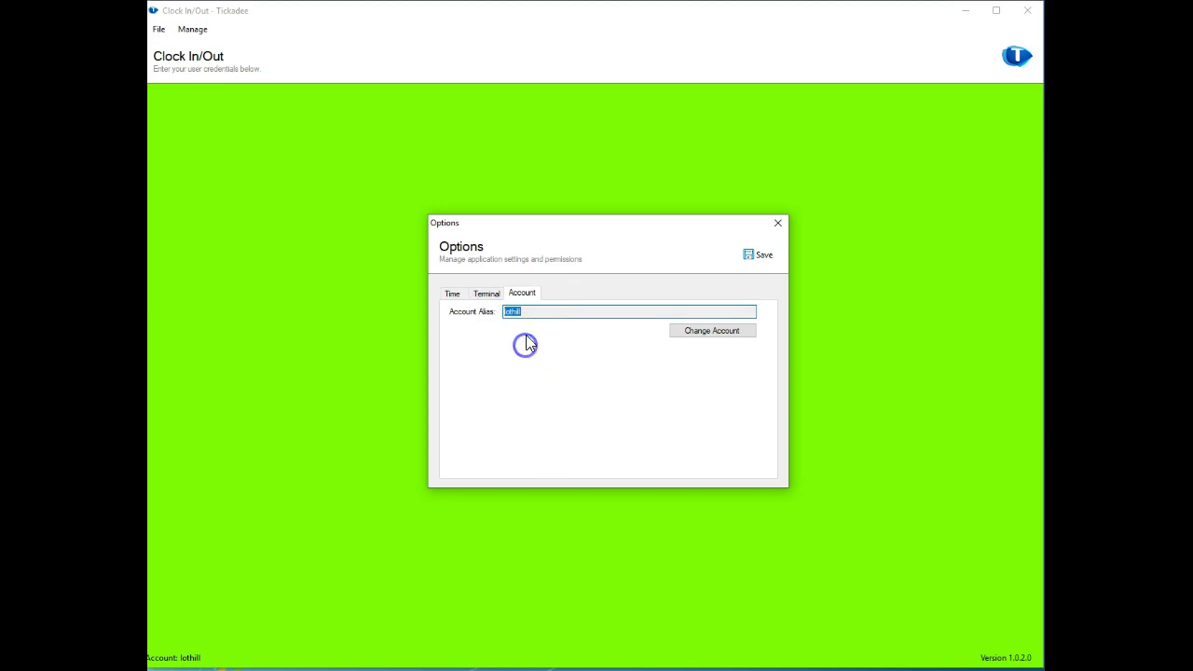
left_click(486, 292)
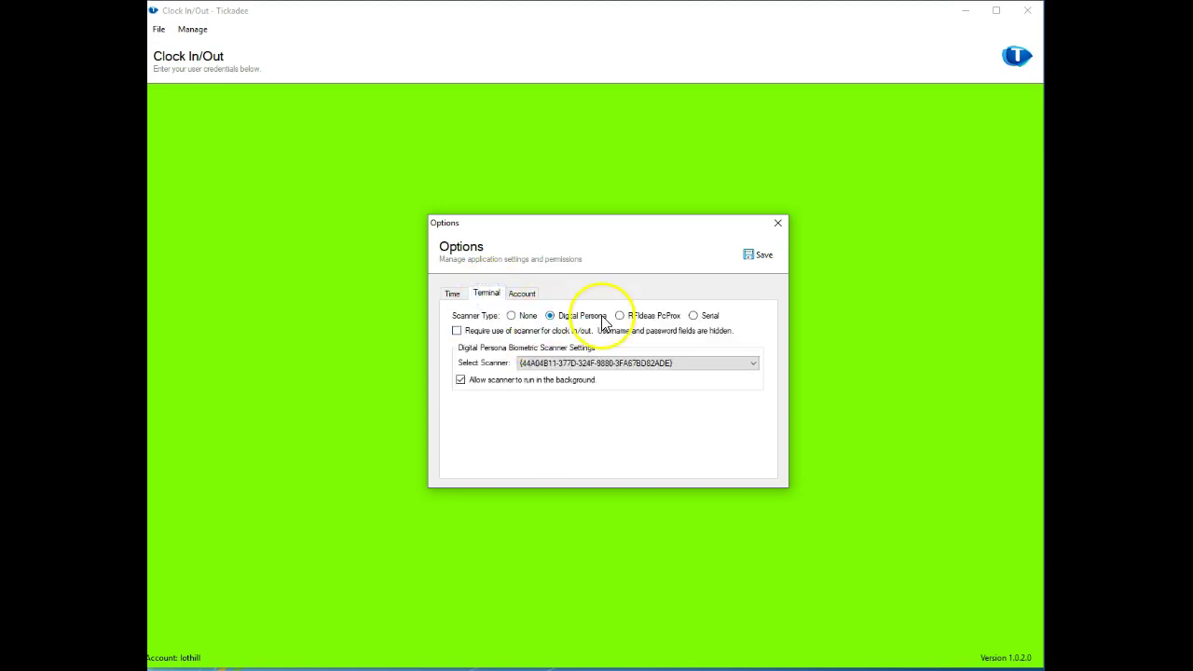
left_click(455, 297)
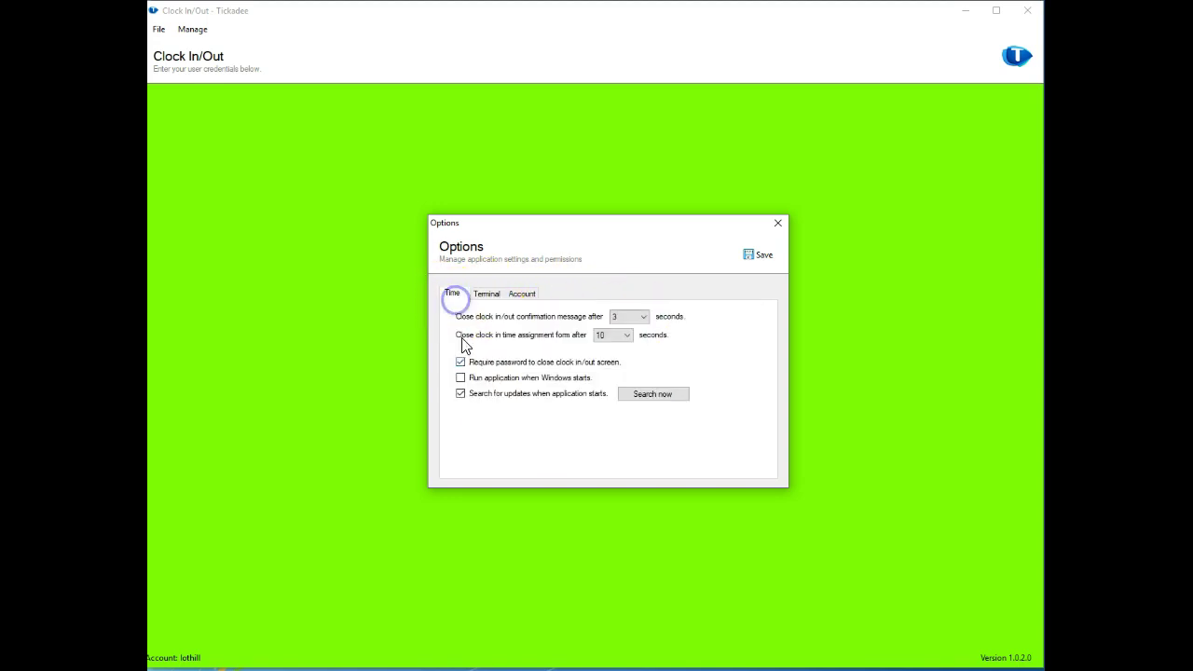
Close the Options dialog, answering No so the changes are discarded.
left_click(777, 223)
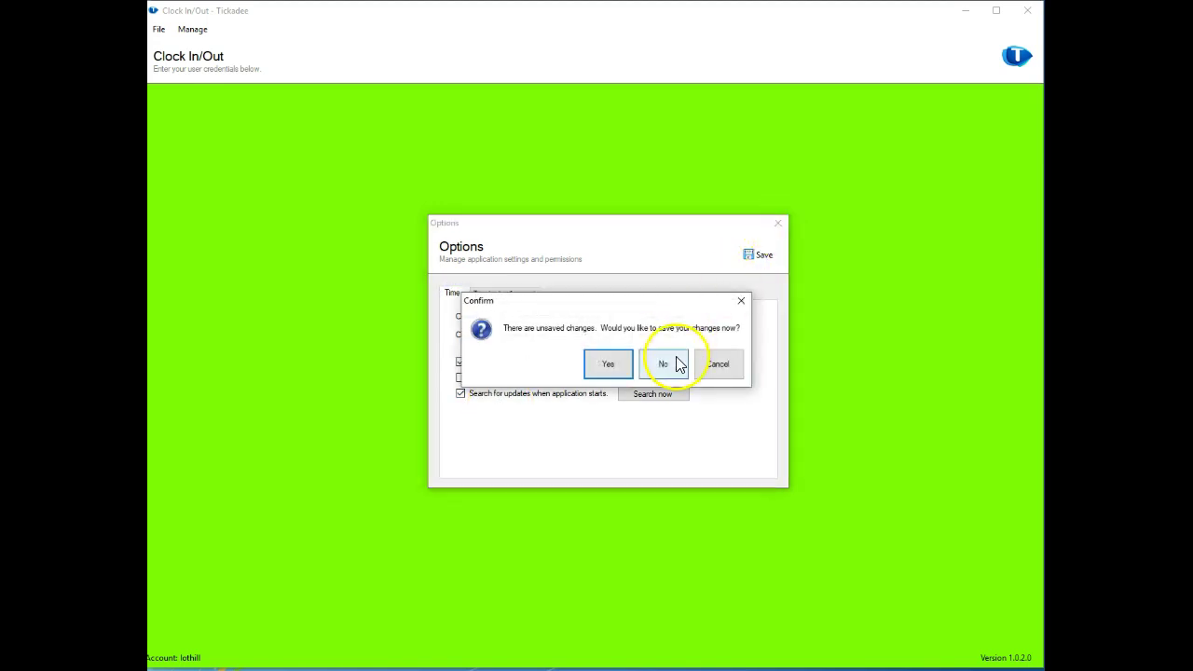
left_click(680, 365)
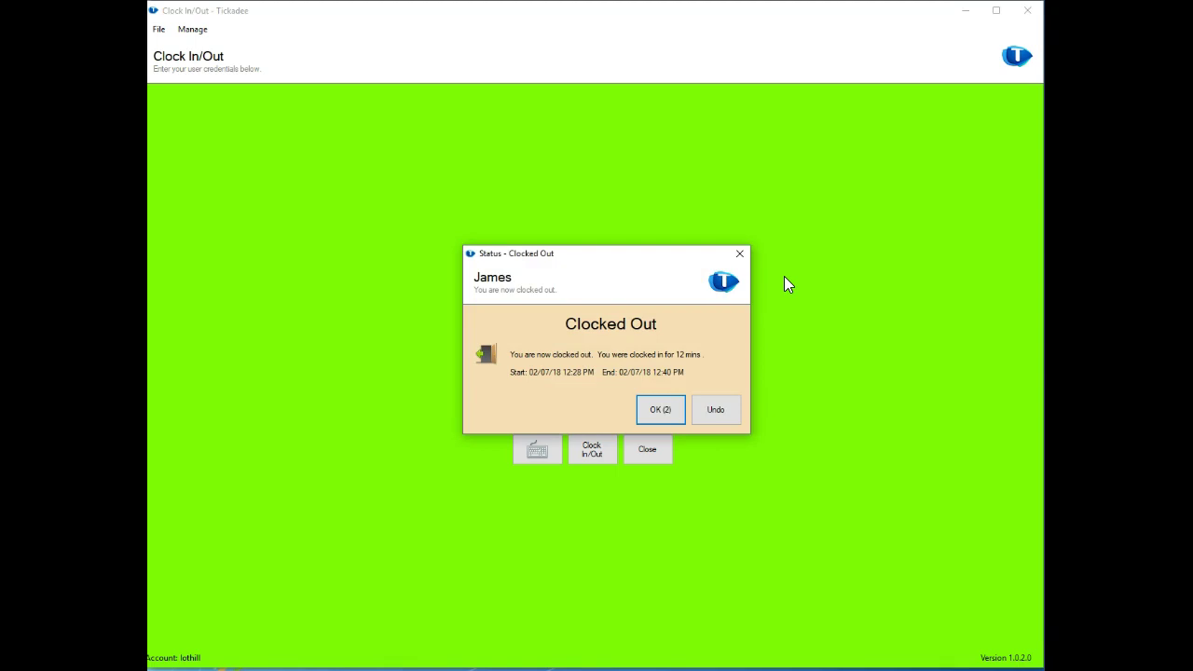
Dismiss the status message, check the user's group rates in Firefox, and clock in to Development.
left_click(677, 421)
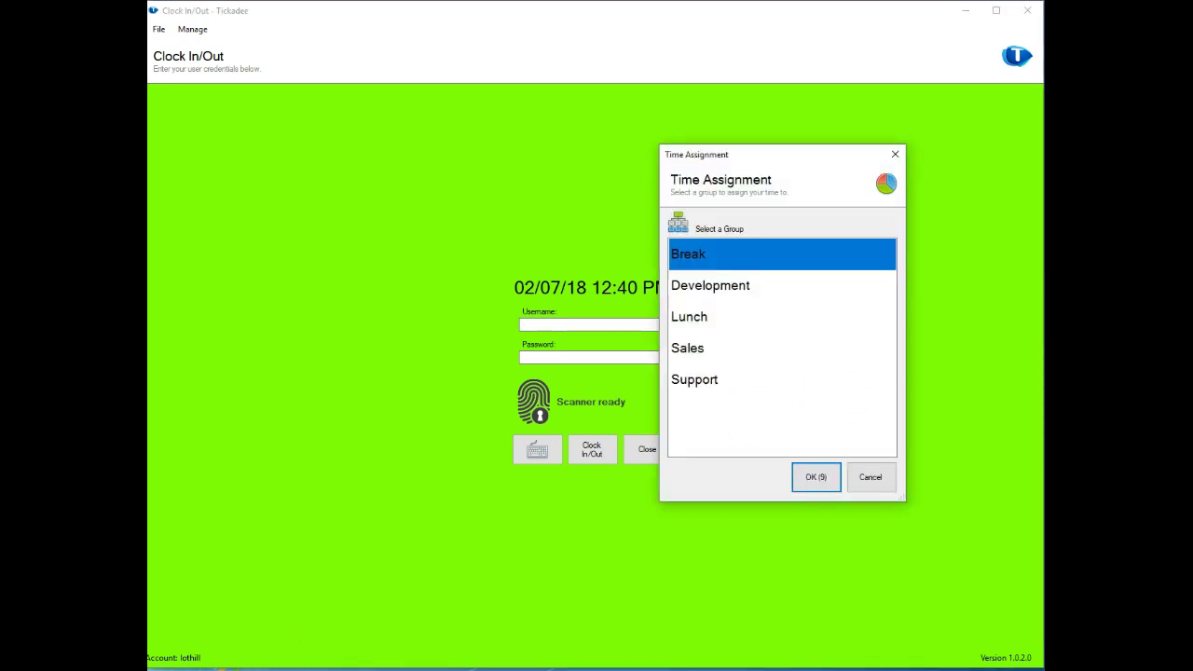
left_click(305, 657)
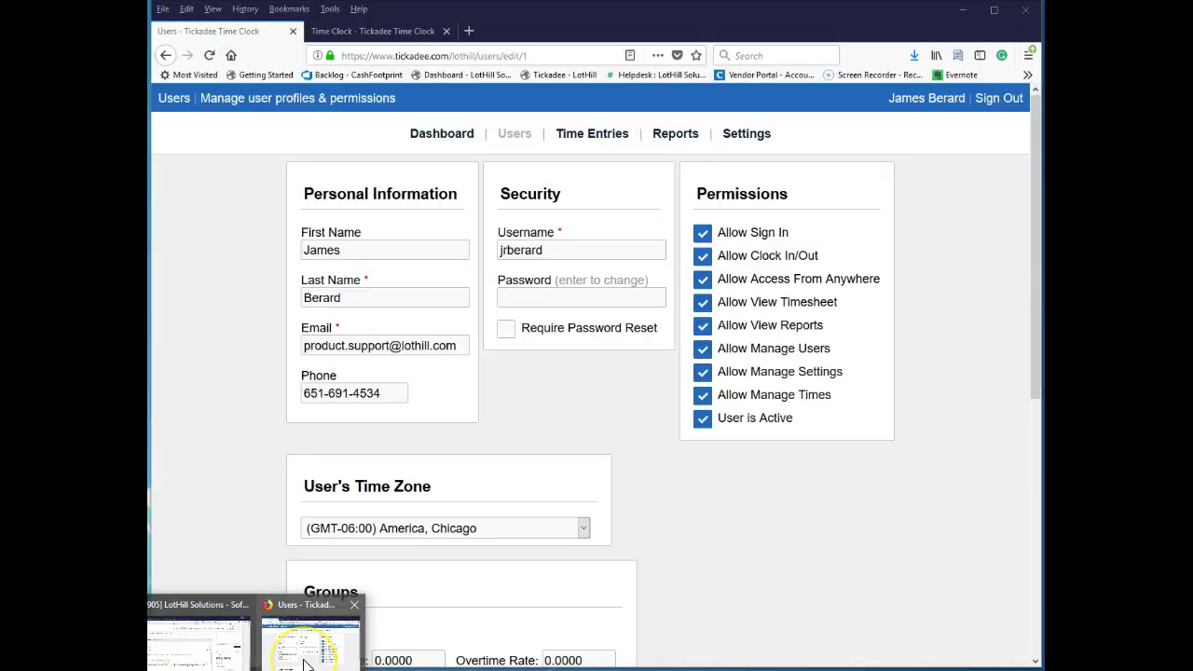
scroll(751, 559, "down", 5)
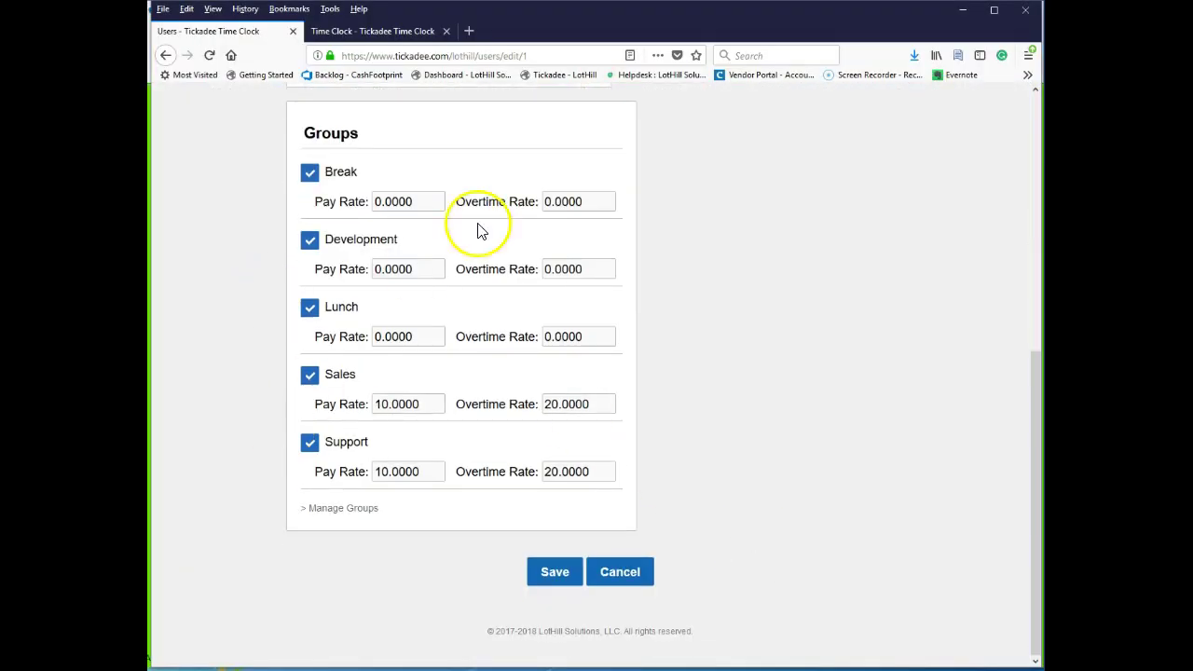
left_click(964, 13)
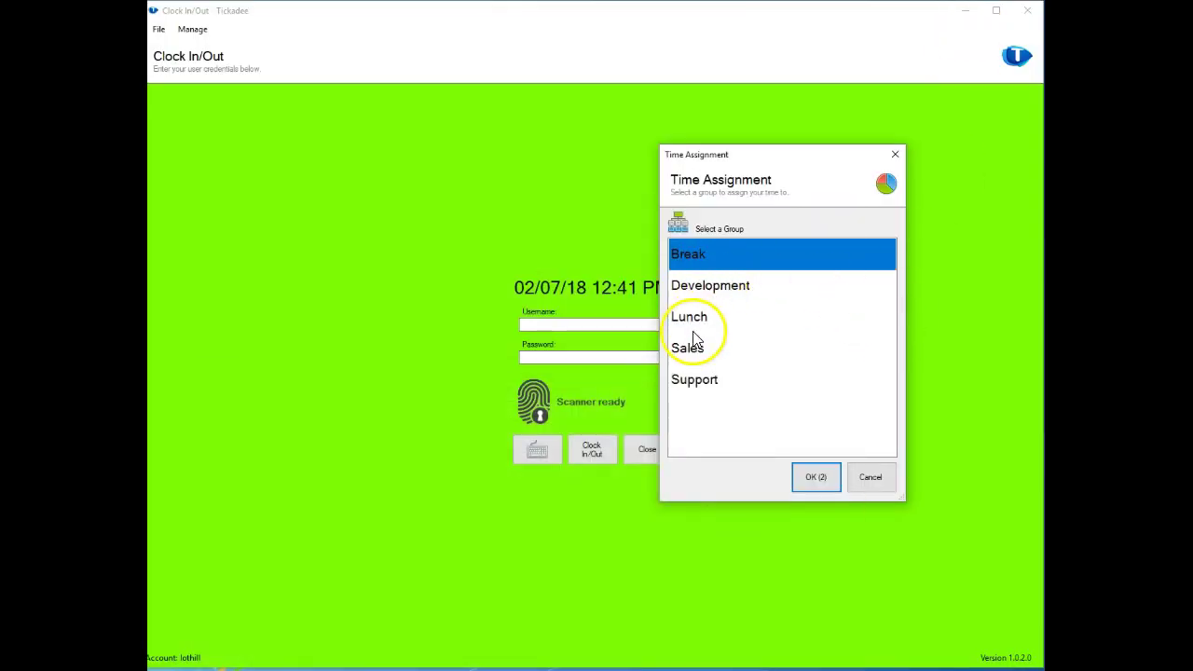
double_click(722, 289)
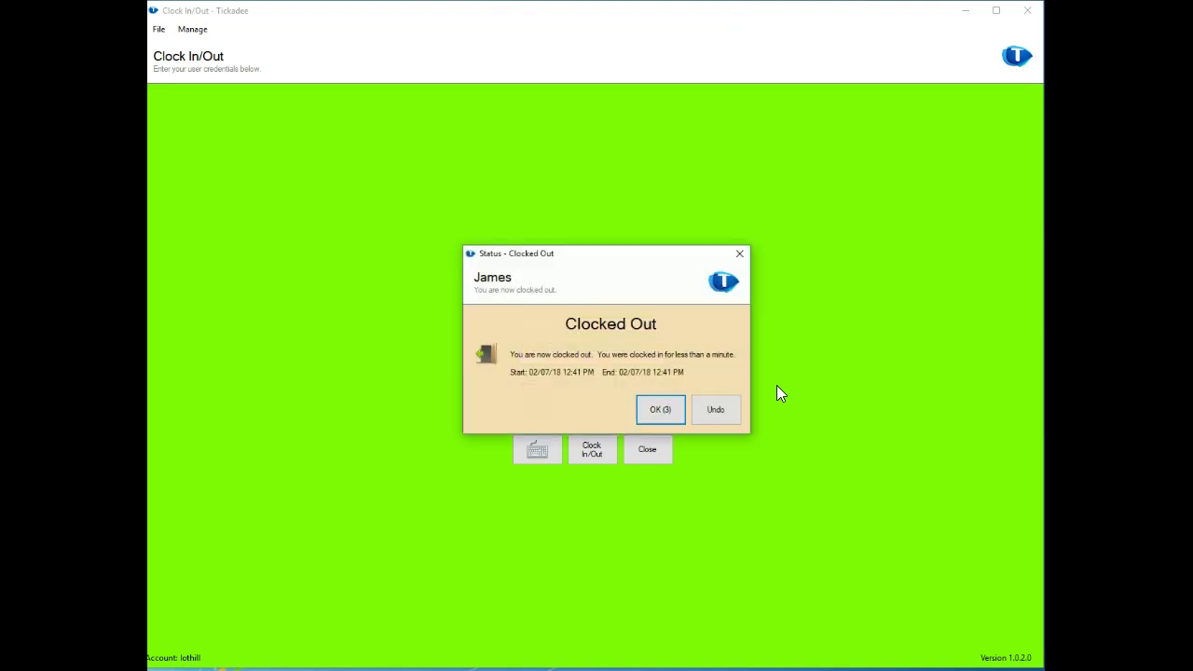
Clock out, then clock back in under the Support group.
left_click(670, 408)
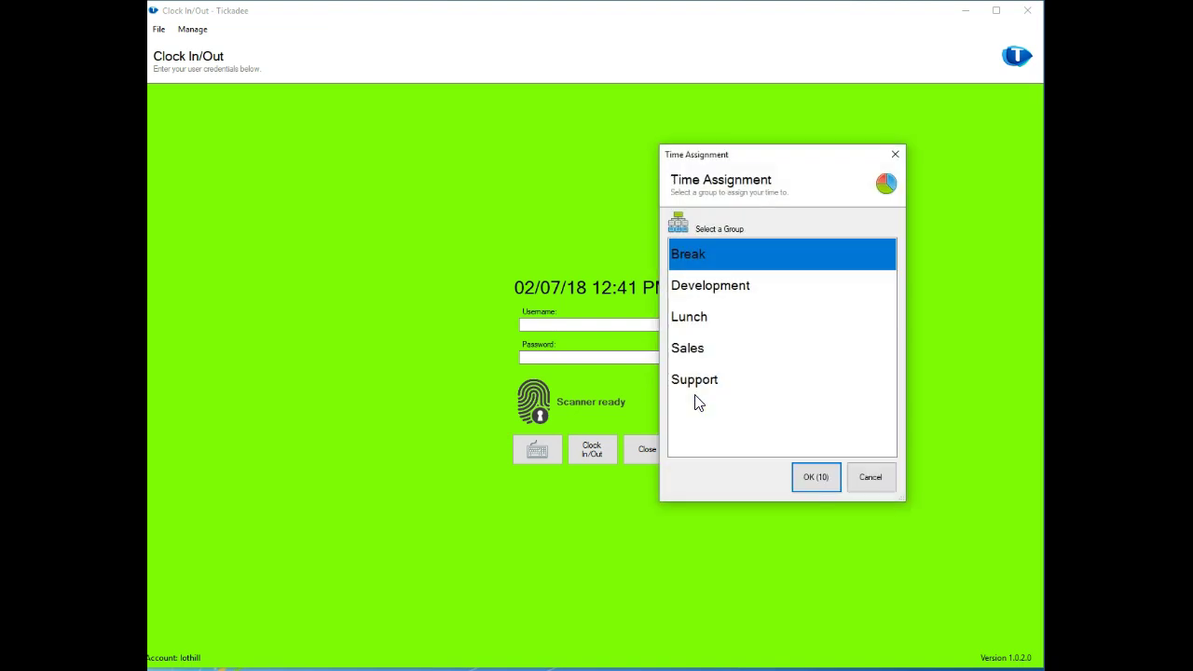
left_click(703, 380)
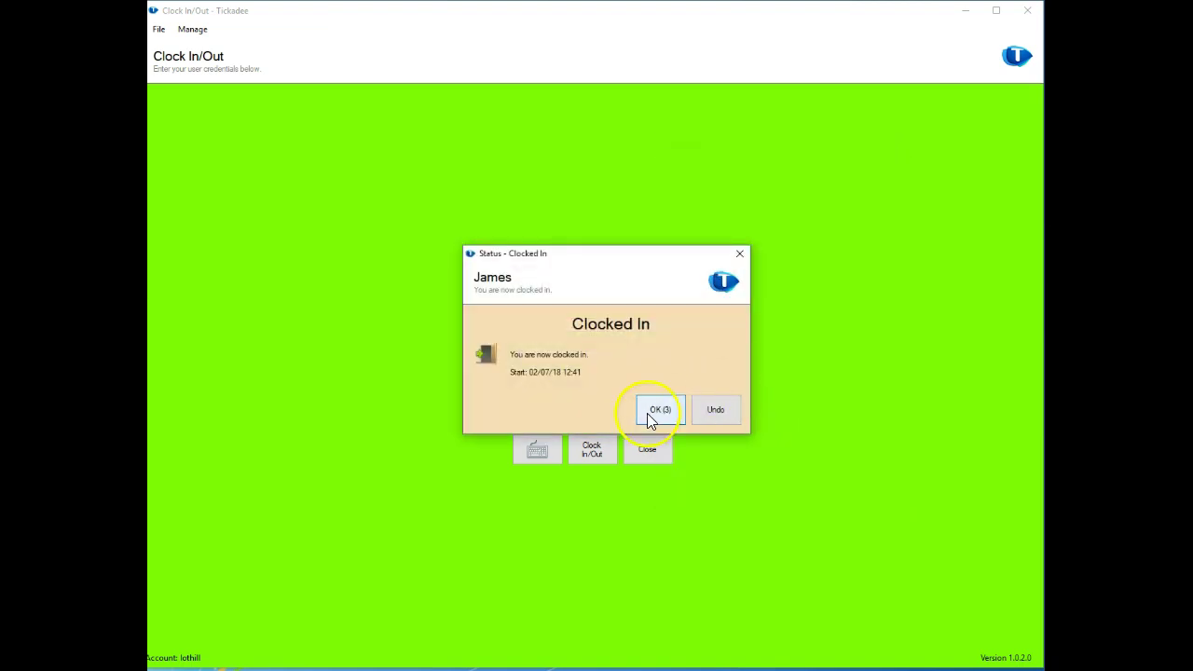
left_click(652, 415)
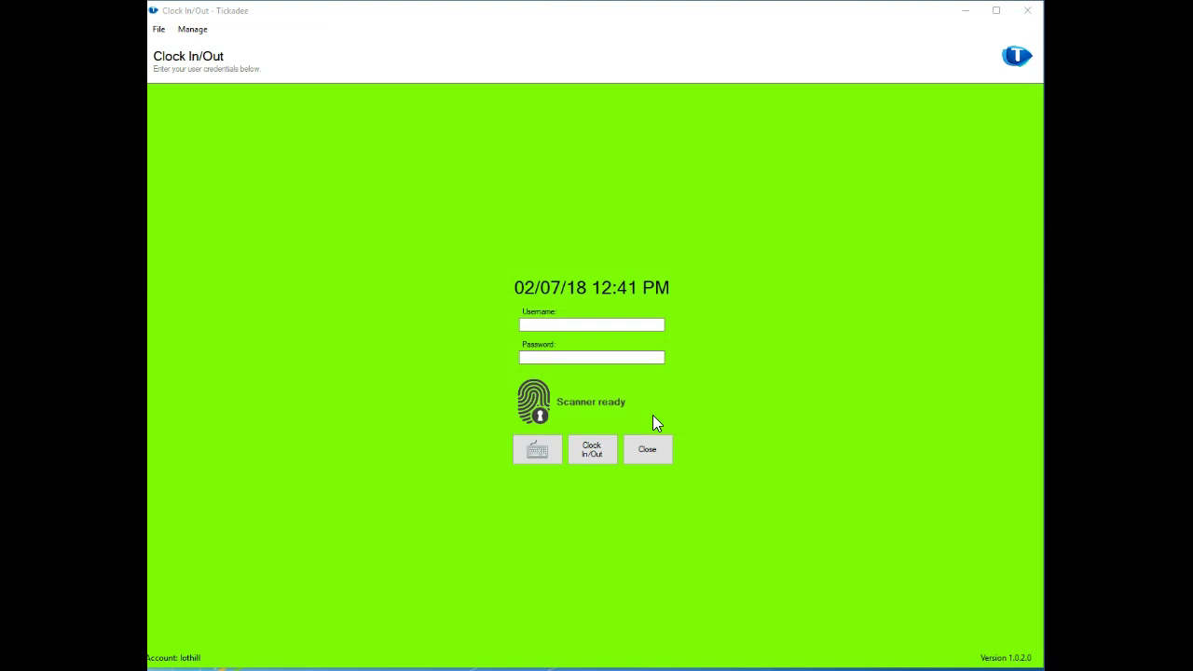
Open Manage > Employees using the manager's password and center the Users window.
left_click(193, 30)
left_click(220, 46)
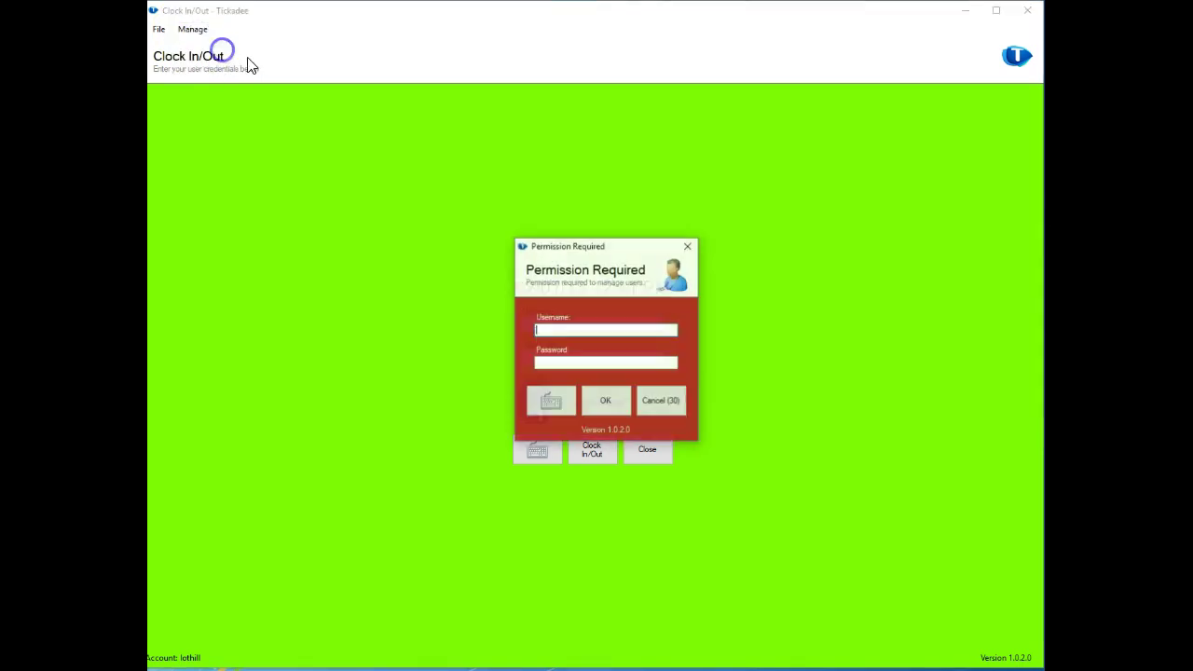
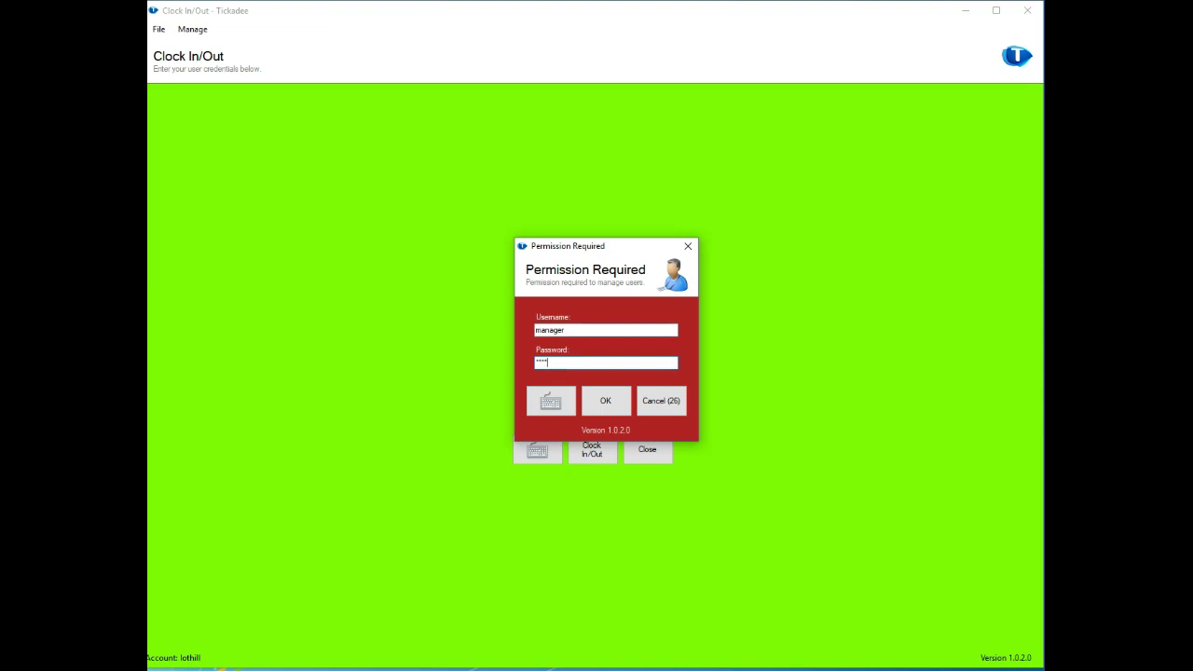
key("Return")
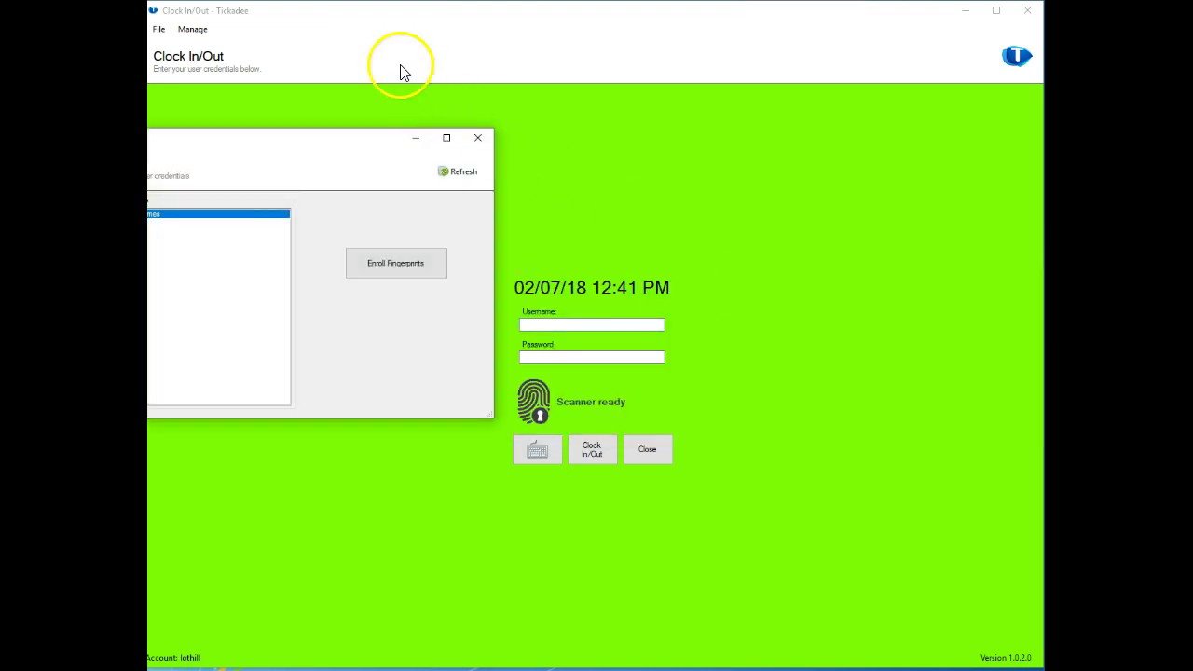
left_click_drag(350, 144, 675, 218)
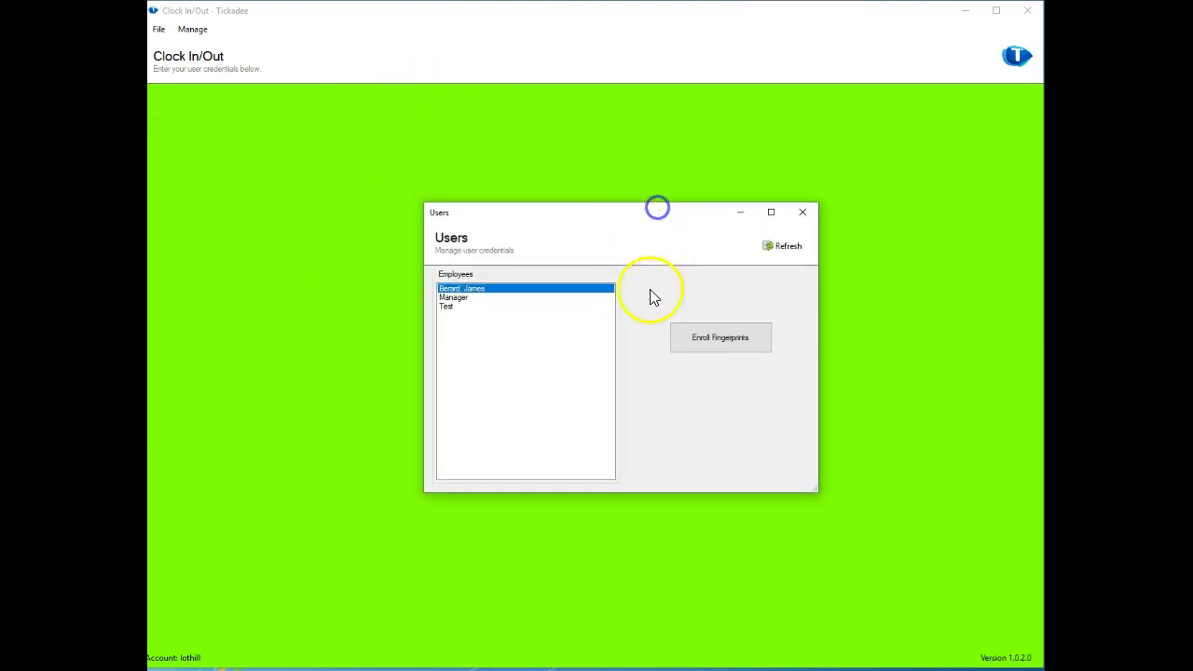
Start left-index-finger enrollment for the Test employee, then cancel it and close Users.
left_click(466, 298)
left_click(448, 307)
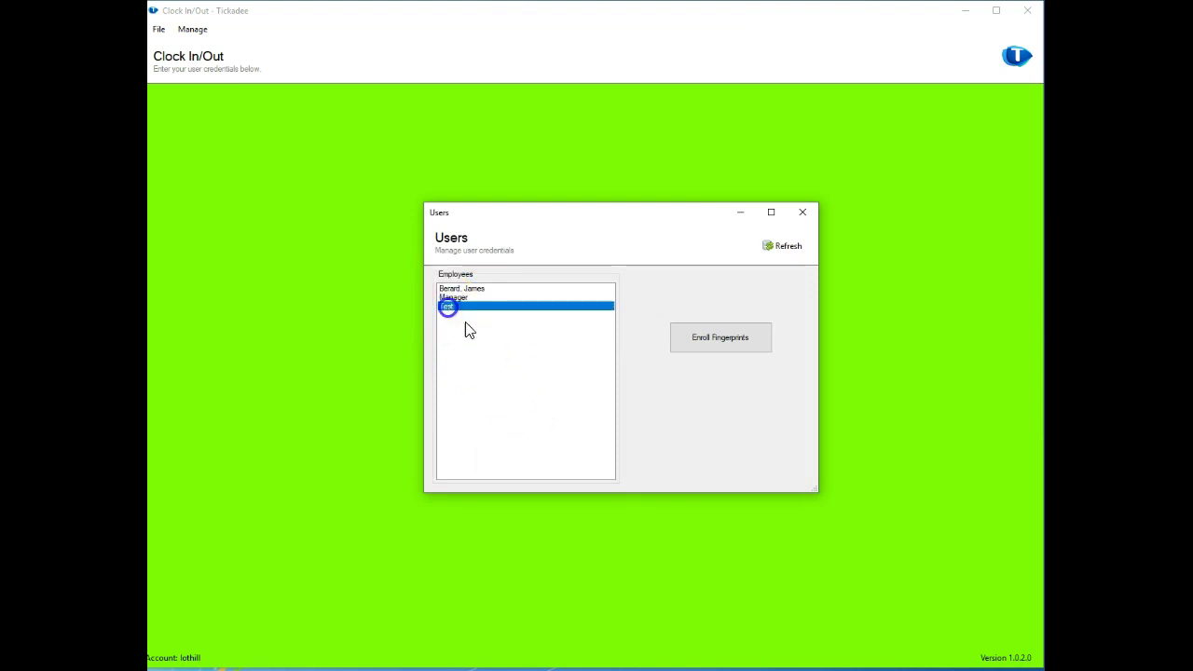
left_click(726, 347)
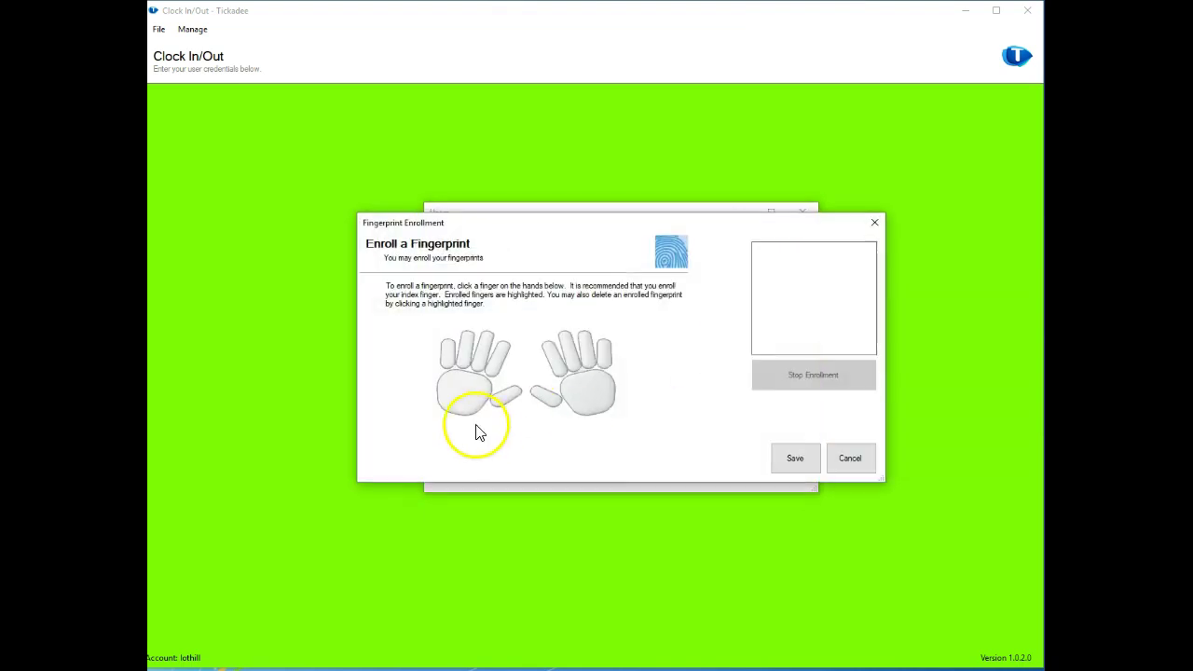
left_click(499, 352)
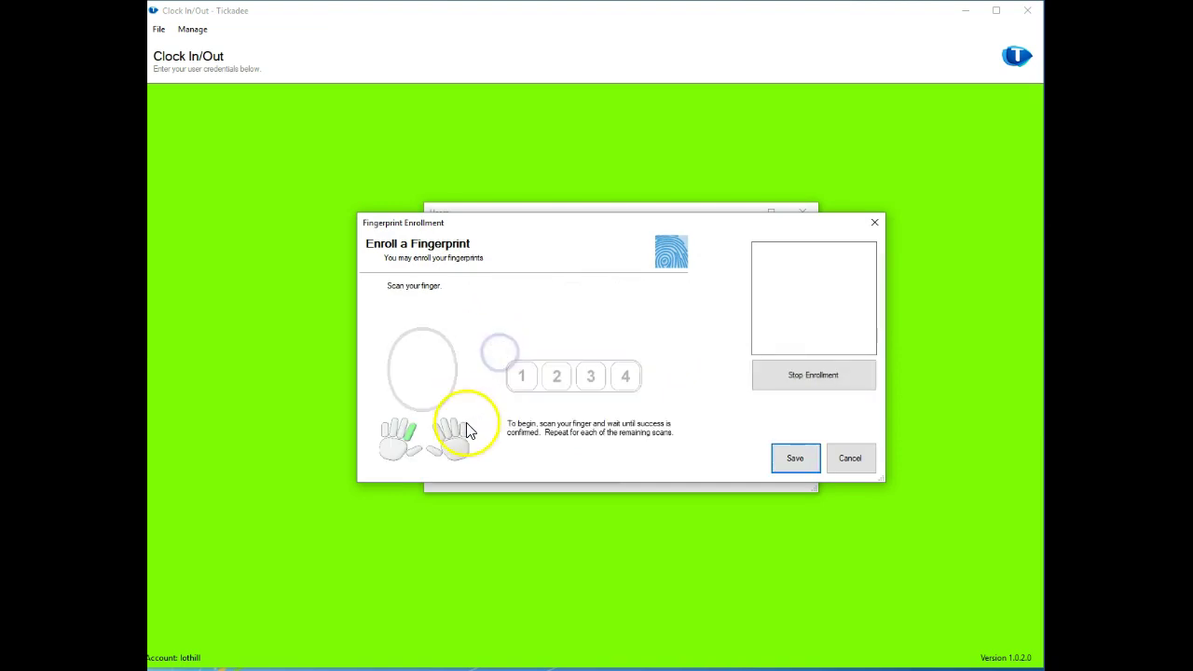
left_click(862, 459)
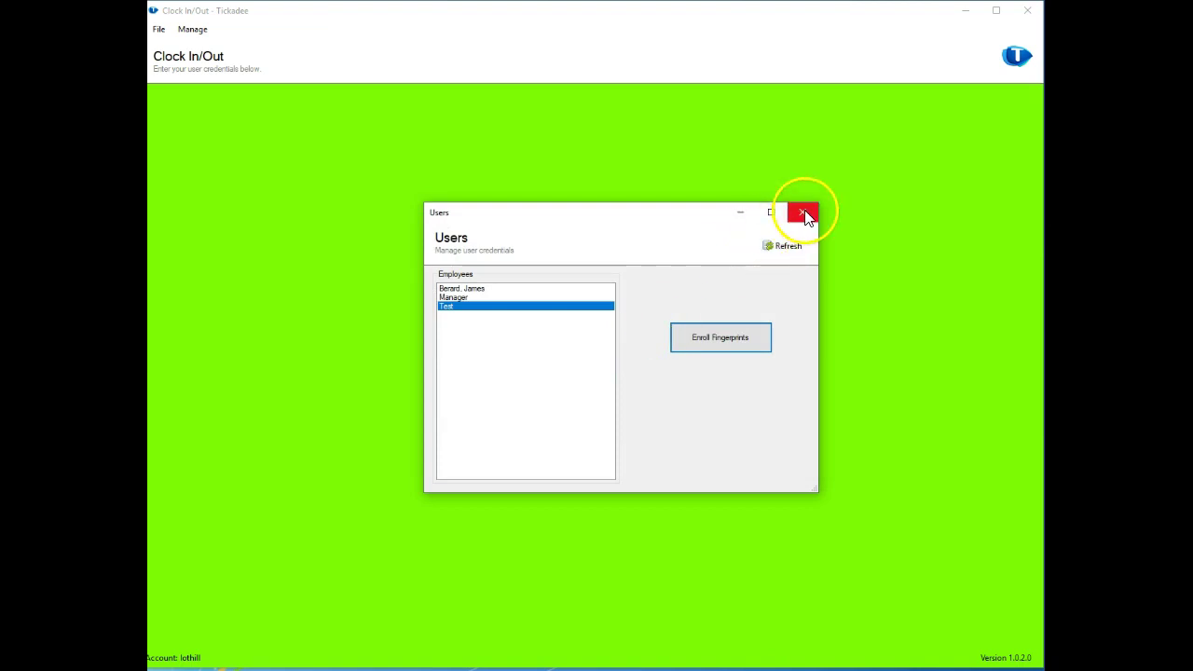
left_click(804, 213)
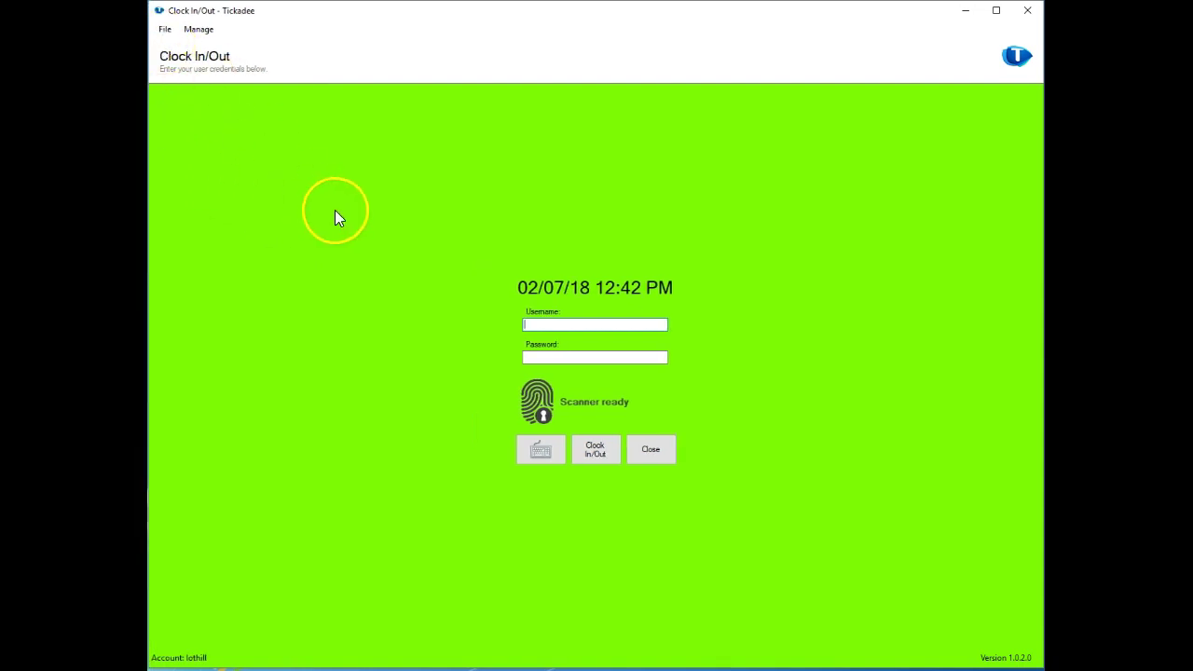
Bring the Tickadee users window in Firefox to the front.
left_click(165, 30)
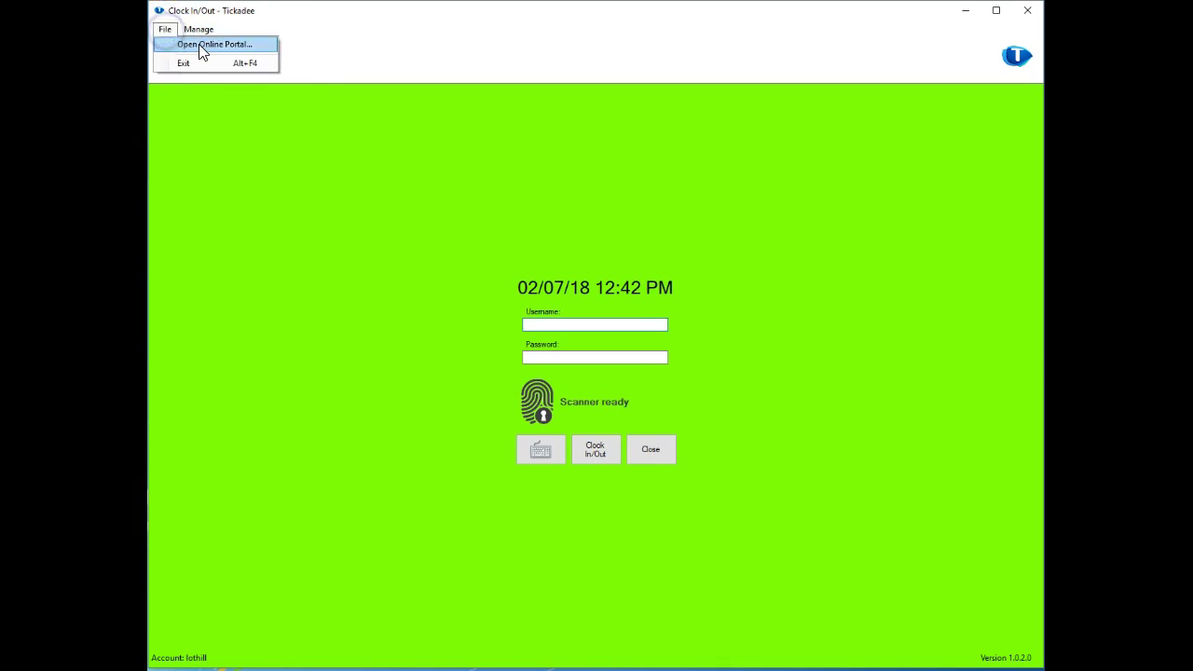
left_click(517, 152)
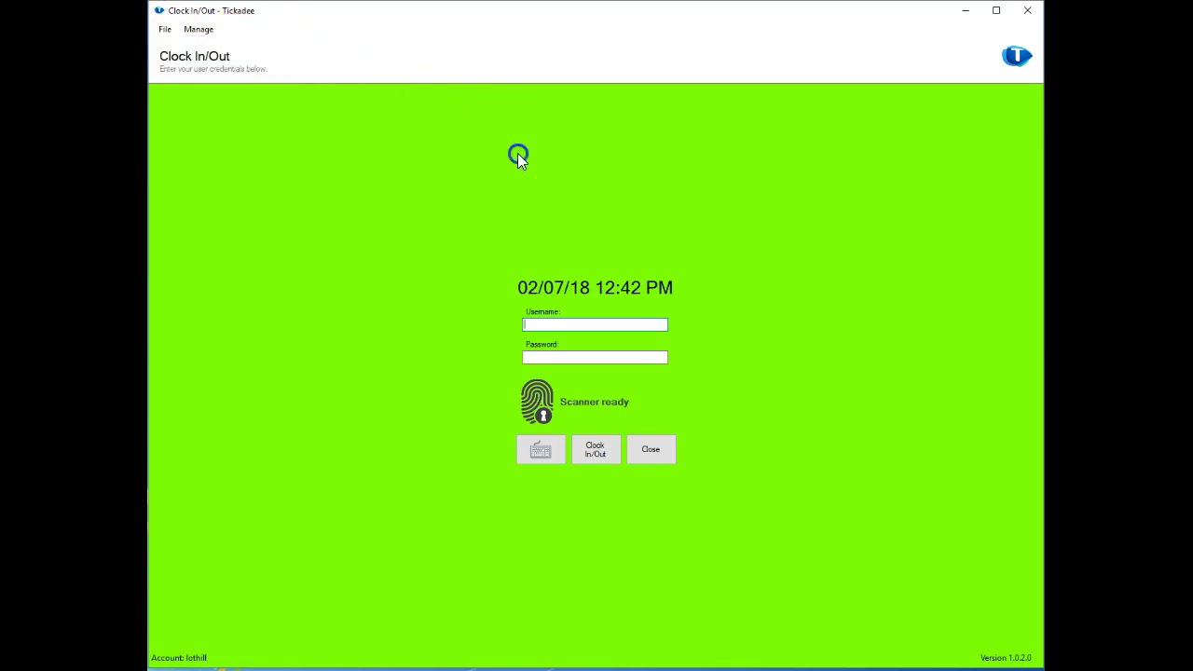
left_click(256, 669)
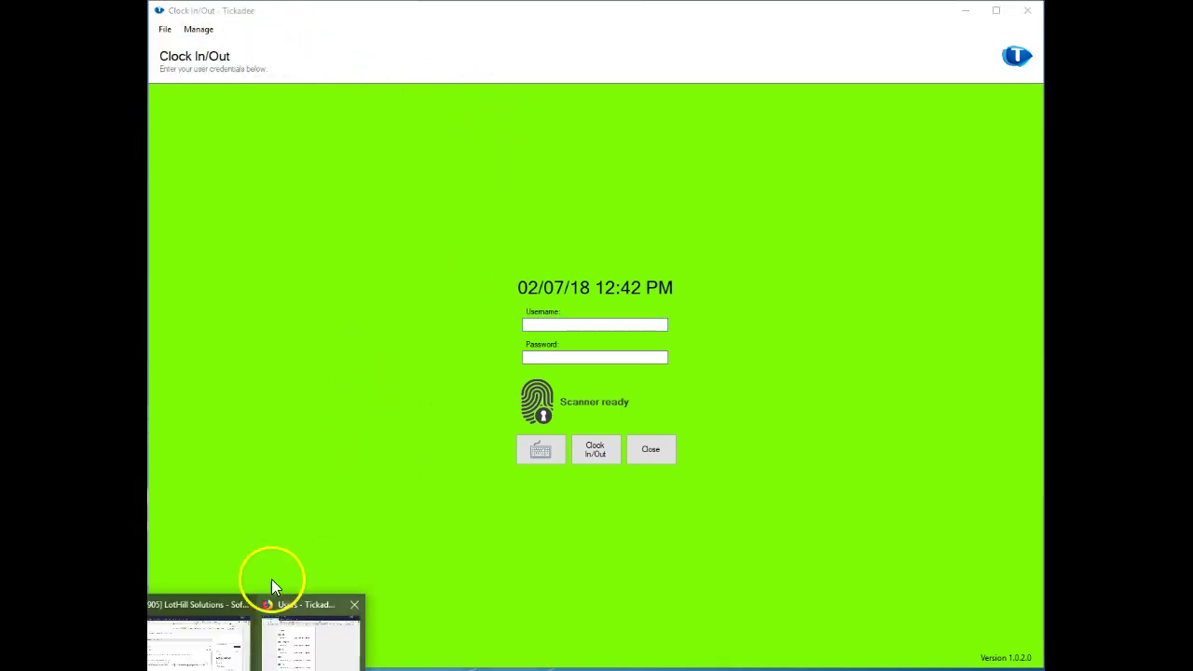
left_click(294, 638)
From the Time Clock tab, go to the Tickadee home page, then Contact Us.
left_click(378, 32)
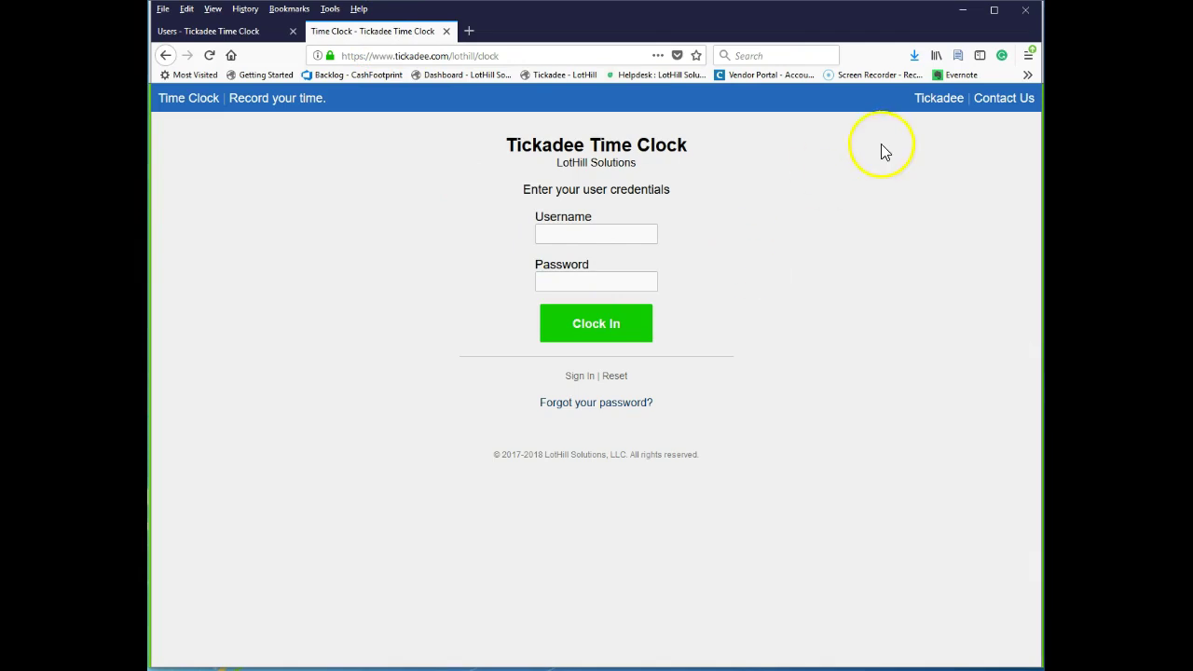
left_click(937, 98)
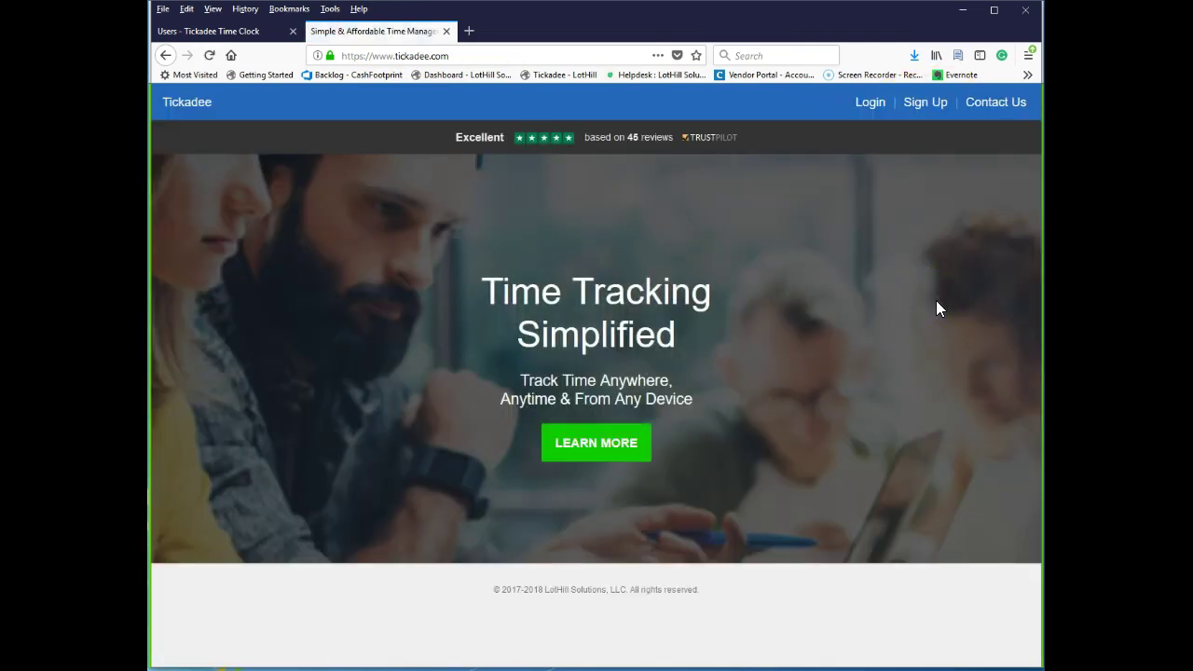
left_click(995, 104)
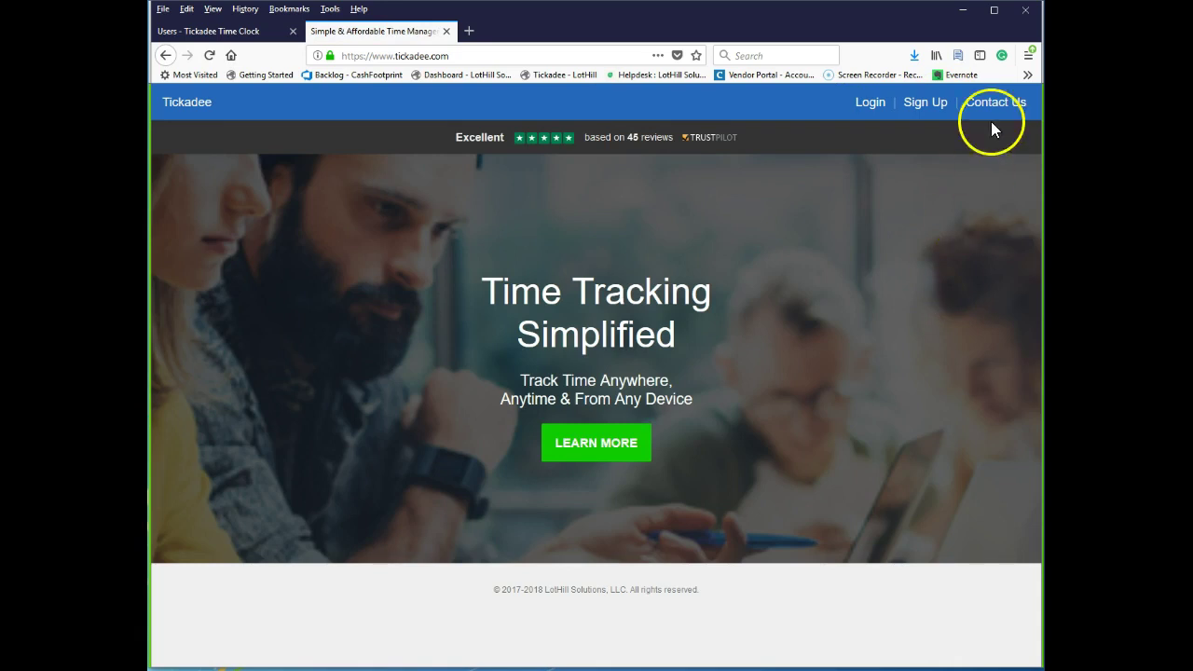